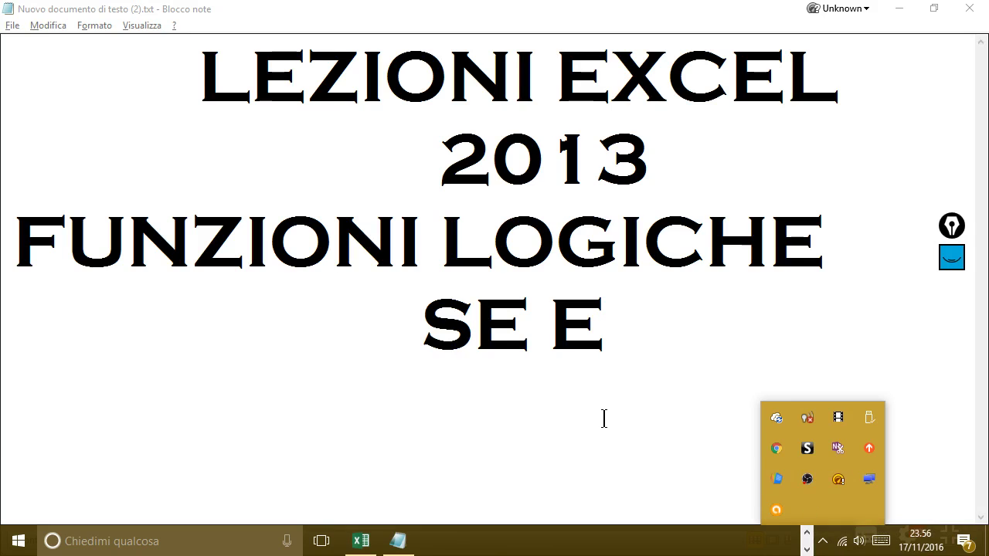
# - Add the line 'FACCIAMO LA FORMULA' under the SE E title in Notepad, then return to Excel
pyautogui.click(634, 384)
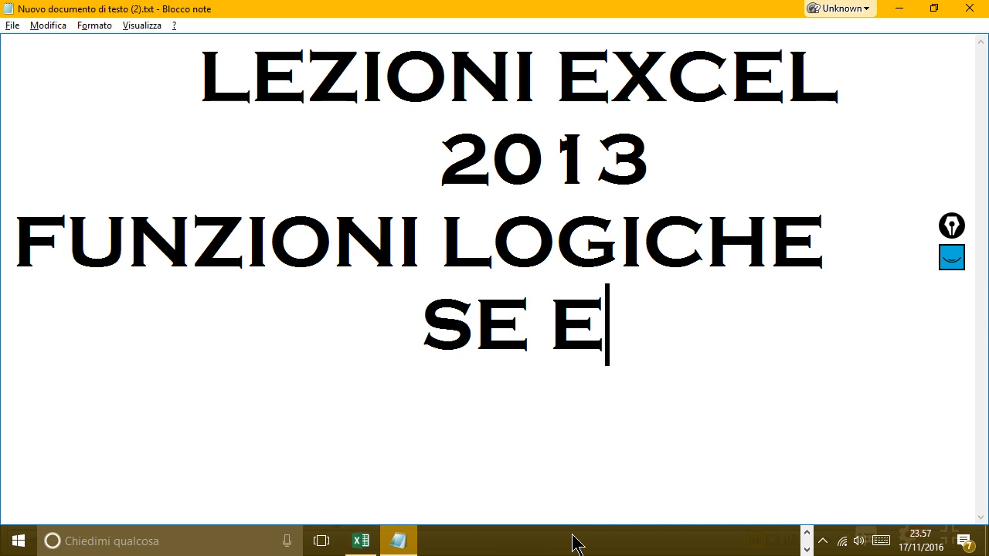
pyautogui.hotkey('alt', 'Tab')
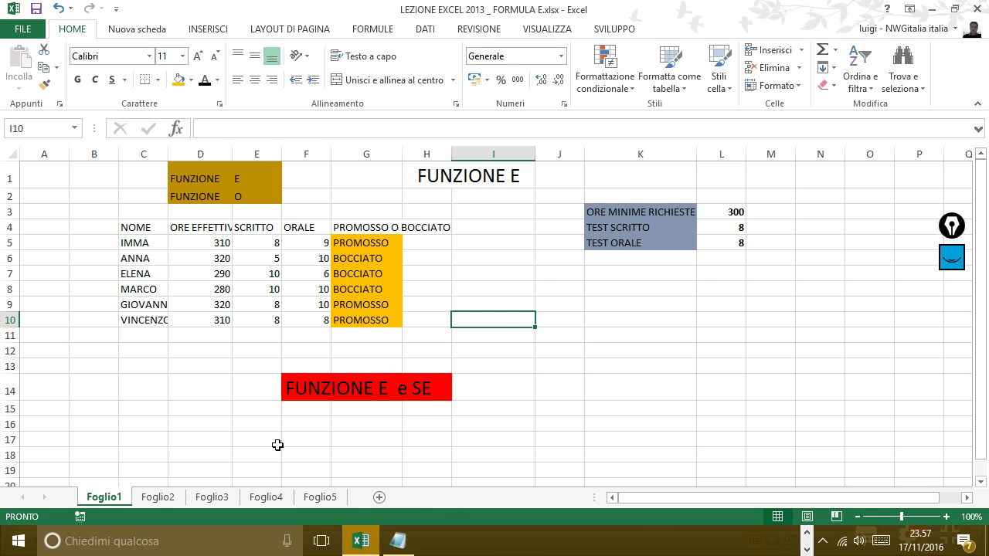
pyautogui.click(312, 441)
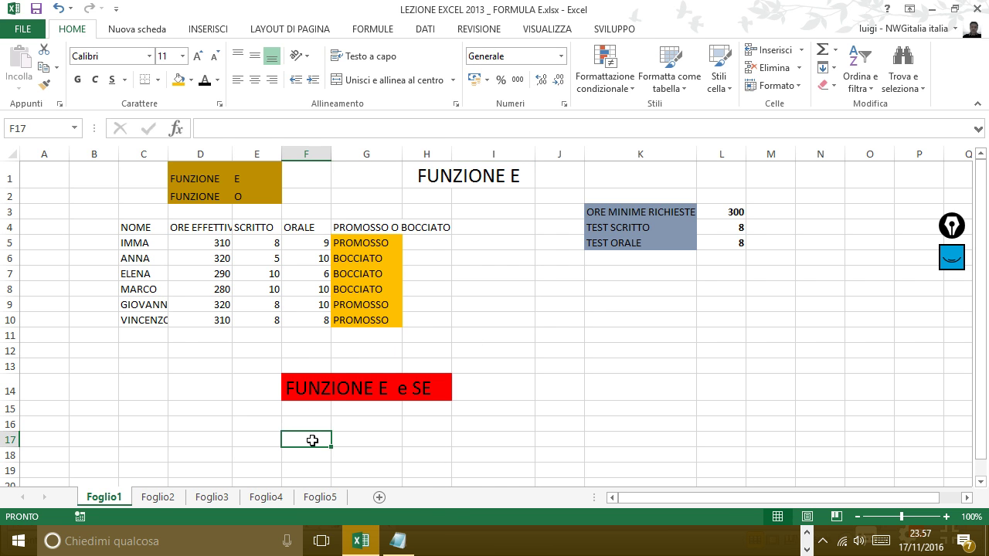
pyautogui.hotkey('alt', 'Tab')
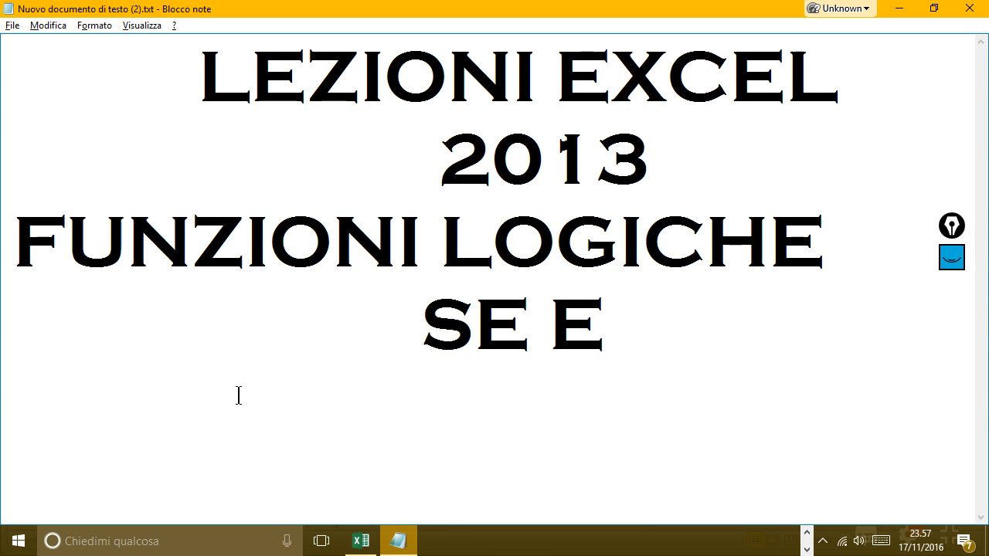
pyautogui.press('Return')
pyautogui.press('Return')
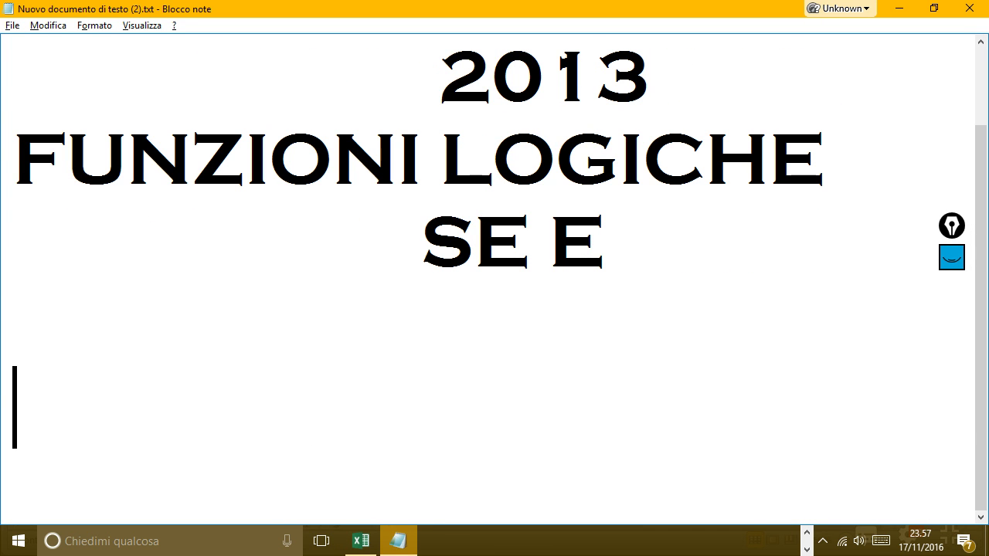
pyautogui.write('FACCIA')
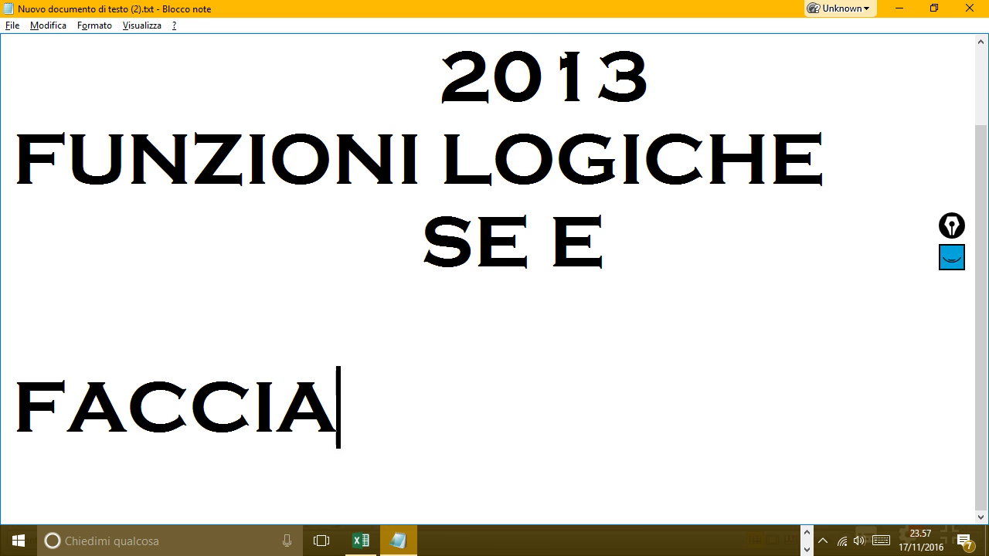
pyautogui.write('MO LA FORM')
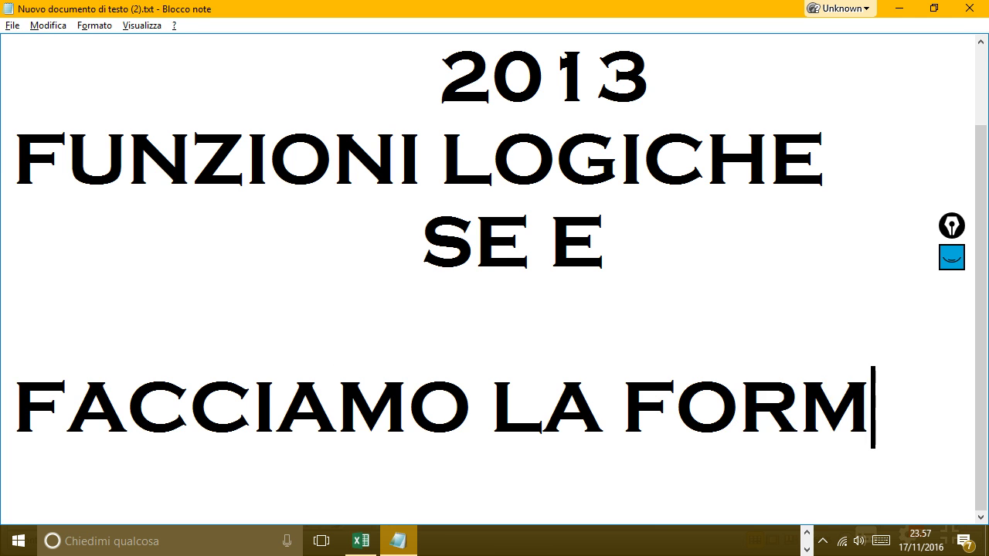
pyautogui.write('ULA')
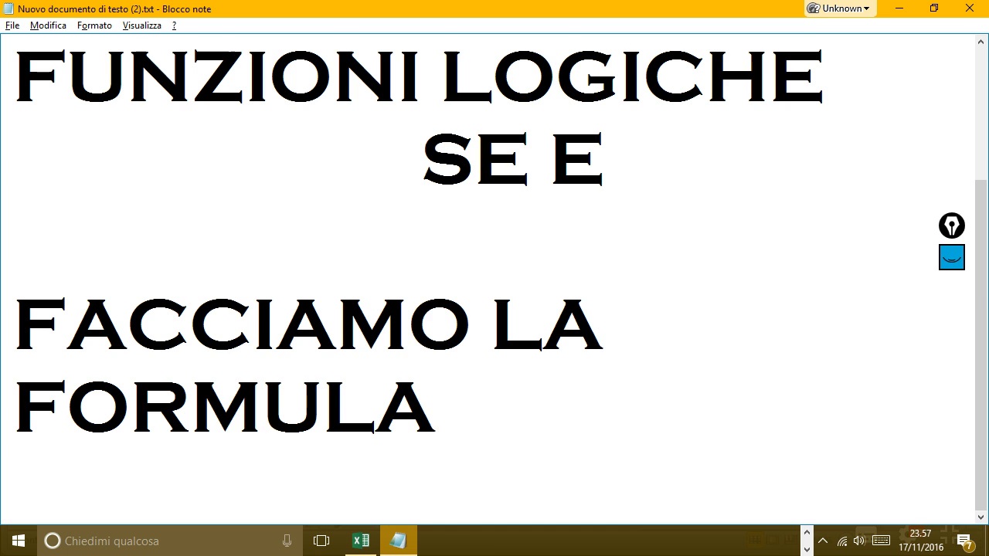
pyautogui.hotkey('alt', 'Tab')
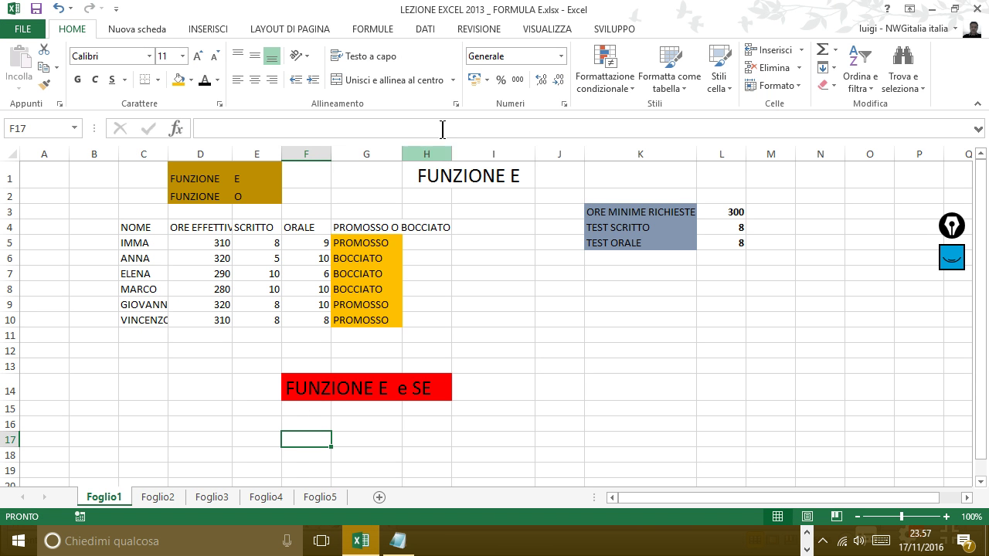
# - Clear the old results in G5:G10 and start an =E( formula in G5
pyautogui.moveTo(382, 242); pyautogui.dragTo(382, 317)
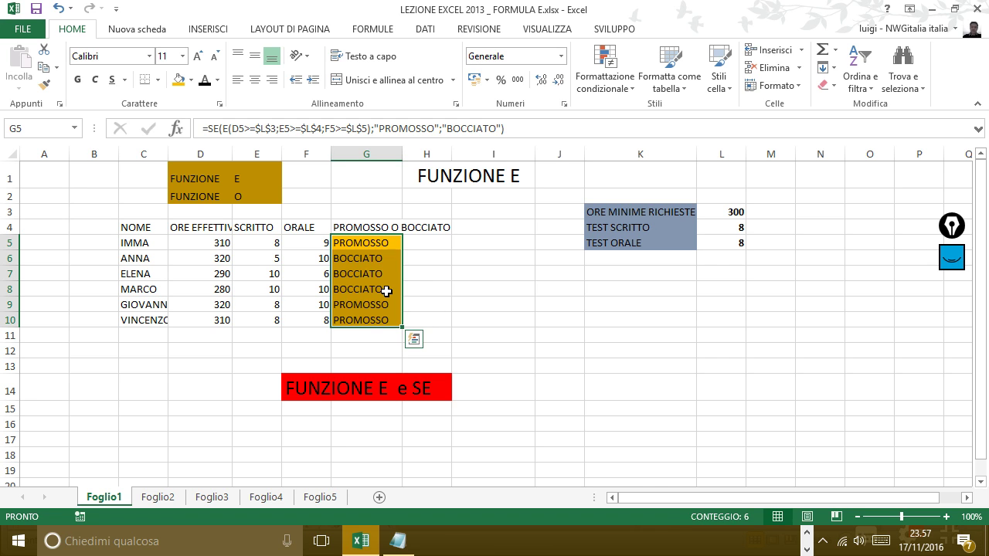
pyautogui.press('Delete')
pyautogui.click(364, 243)
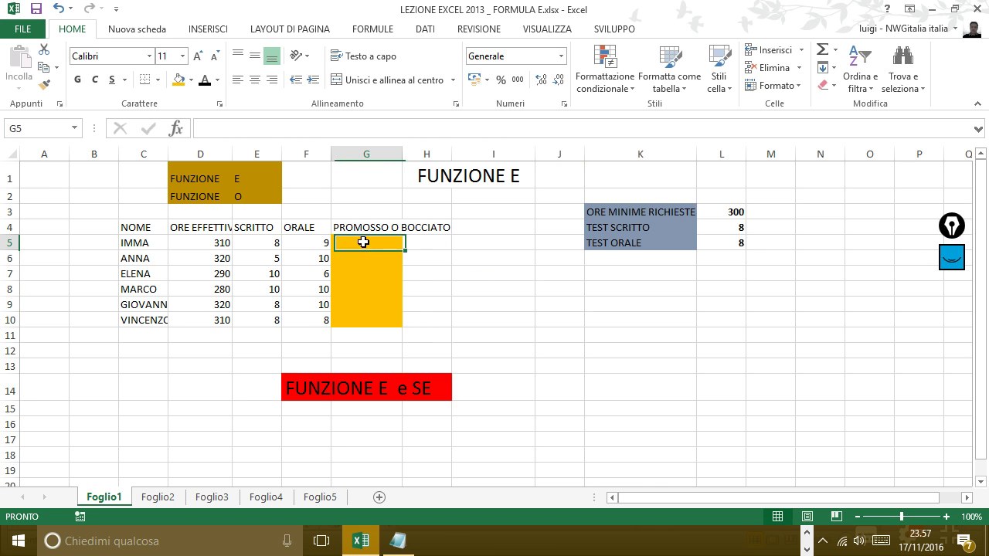
pyautogui.write('=')
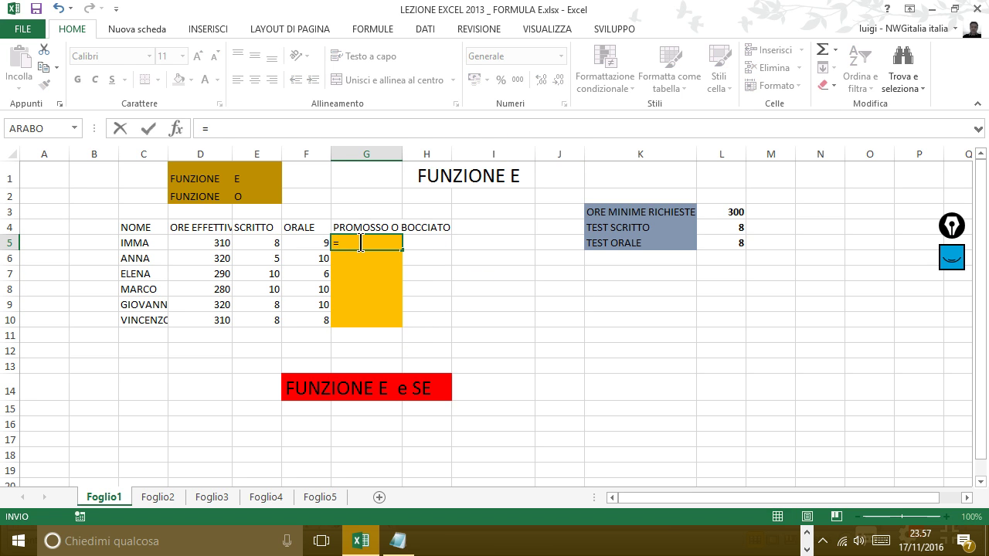
pyautogui.write('SE')
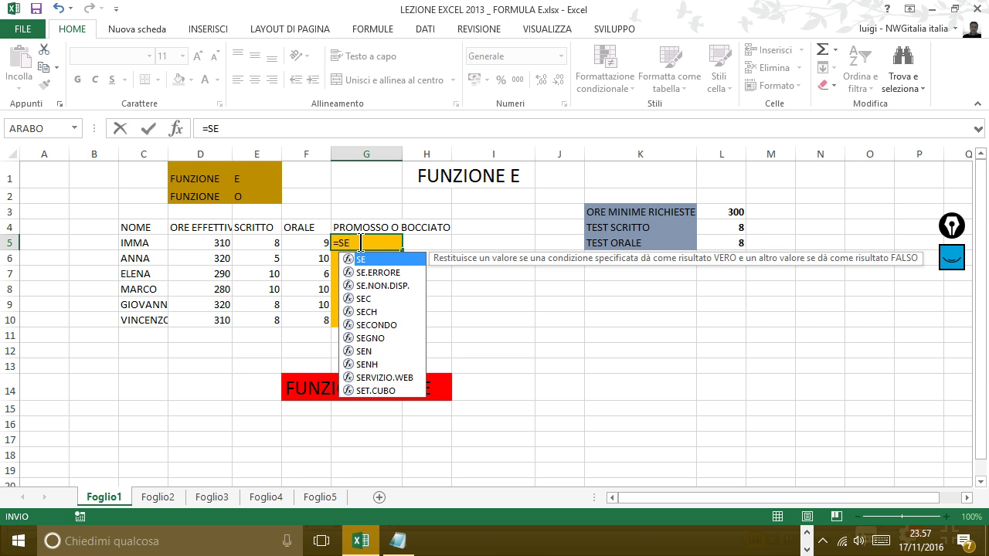
pyautogui.press('BackSpace')
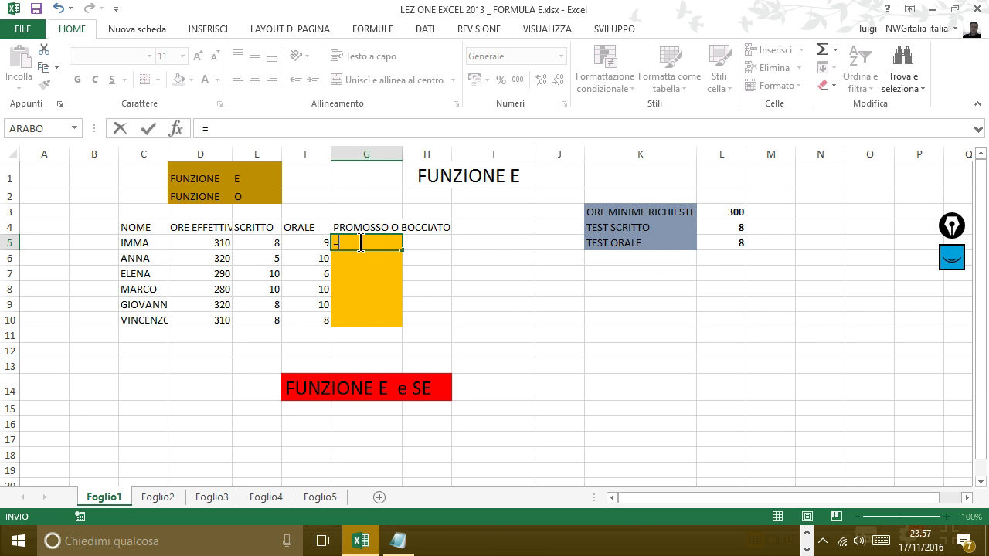
pyautogui.write('E')
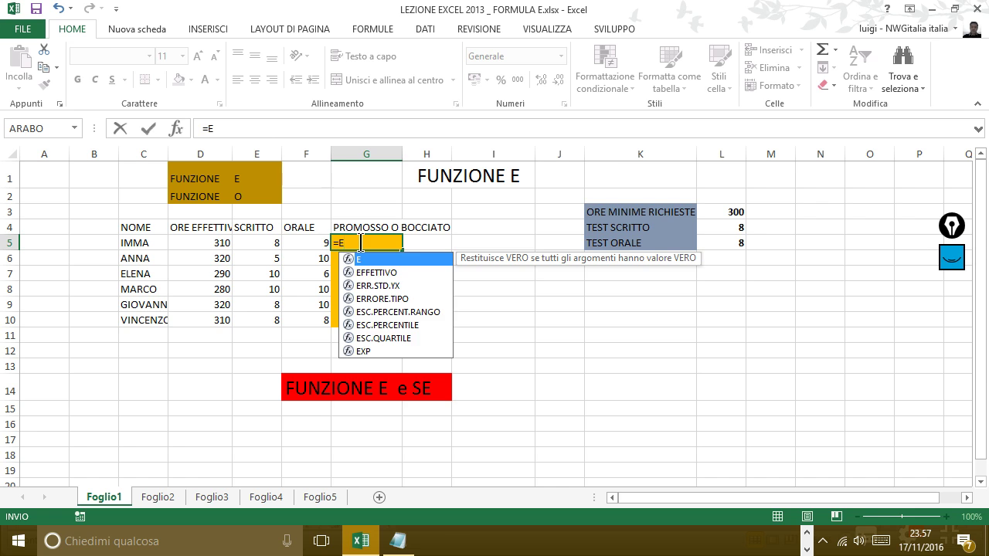
pyautogui.write('(')
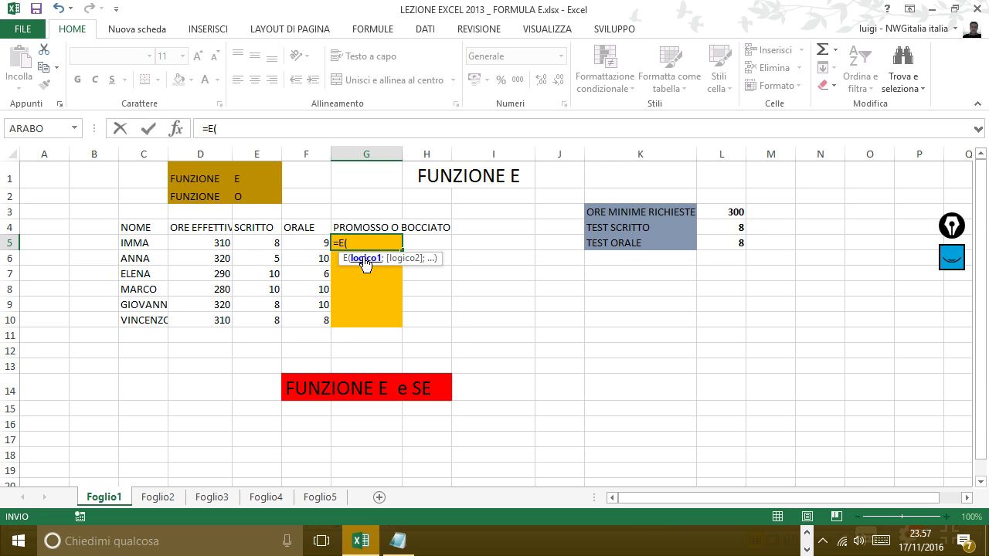
# - Add the first condition D5>=$L$3 to the E formula
pyautogui.click(211, 246)
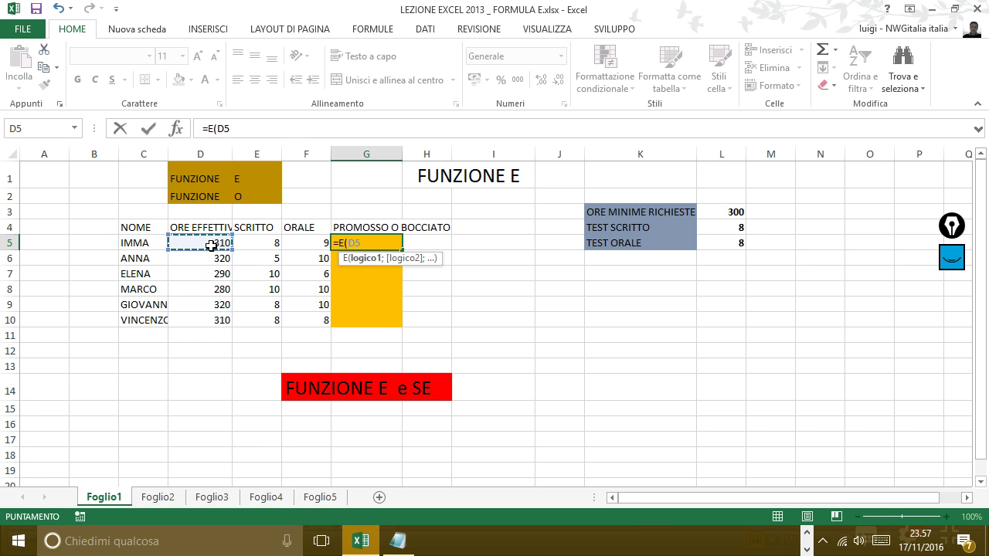
pyautogui.write('>=')
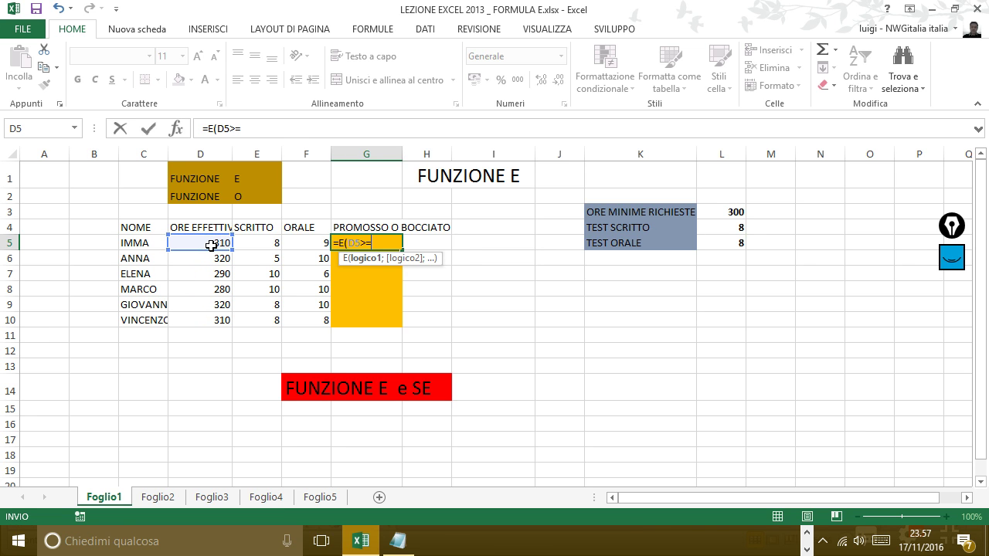
pyautogui.click(736, 210)
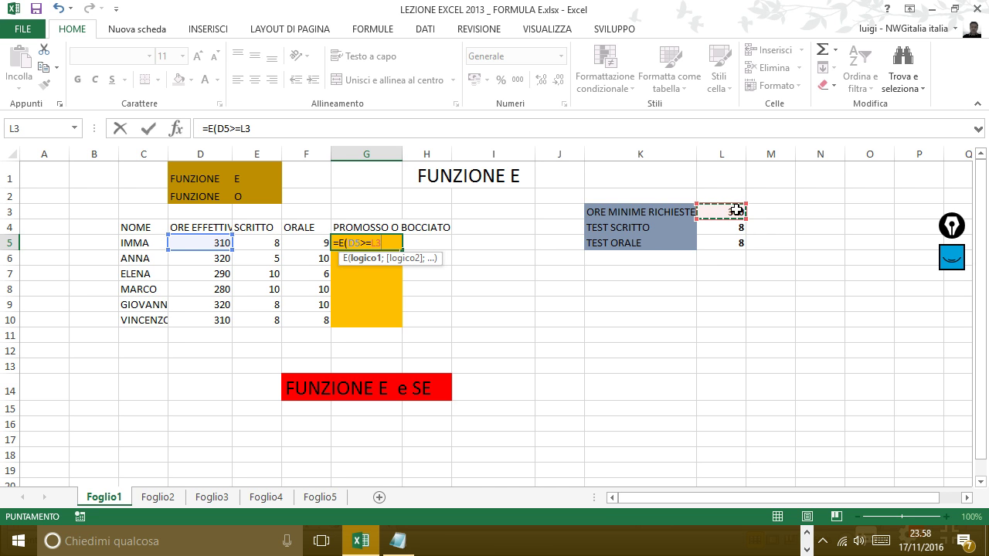
pyautogui.press('F4')
pyautogui.write('$L$3;')
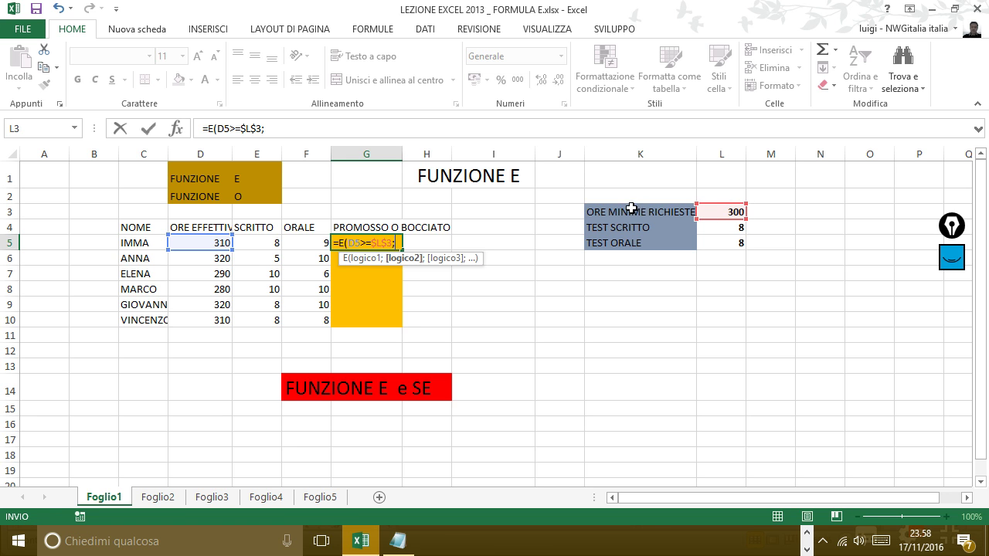
# - Add the condition E5>=$L$4 and begin the F5>= comparison
pyautogui.click(270, 244)
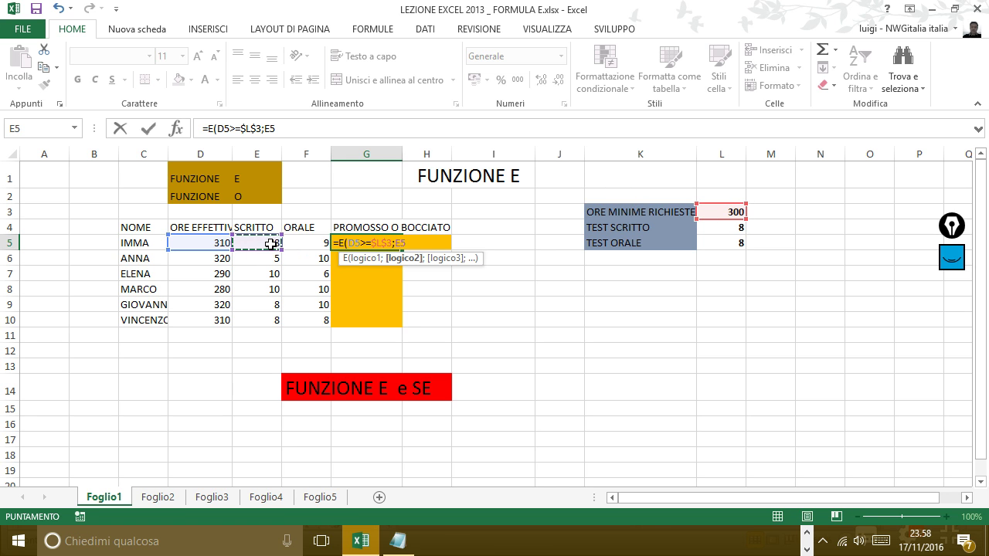
pyautogui.write('>=')
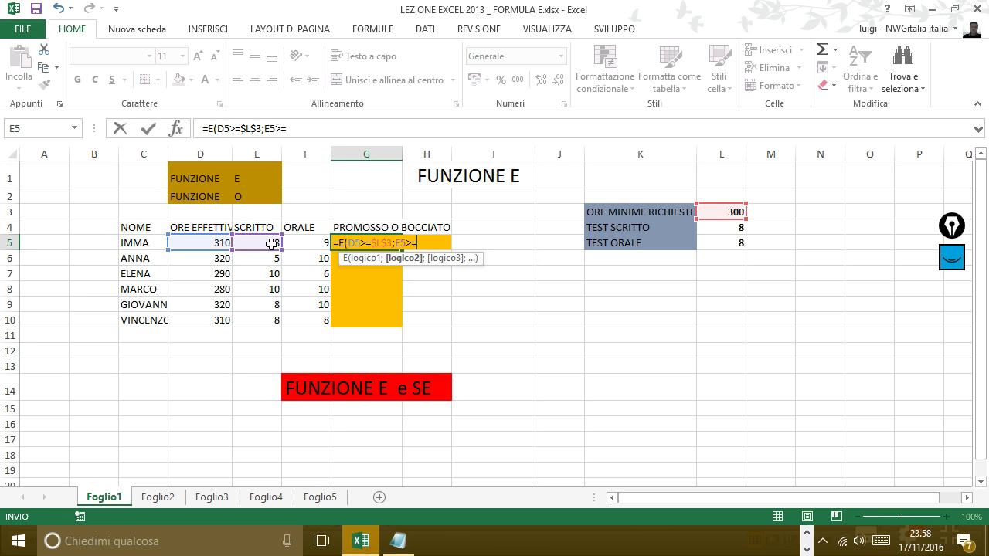
pyautogui.click(734, 229)
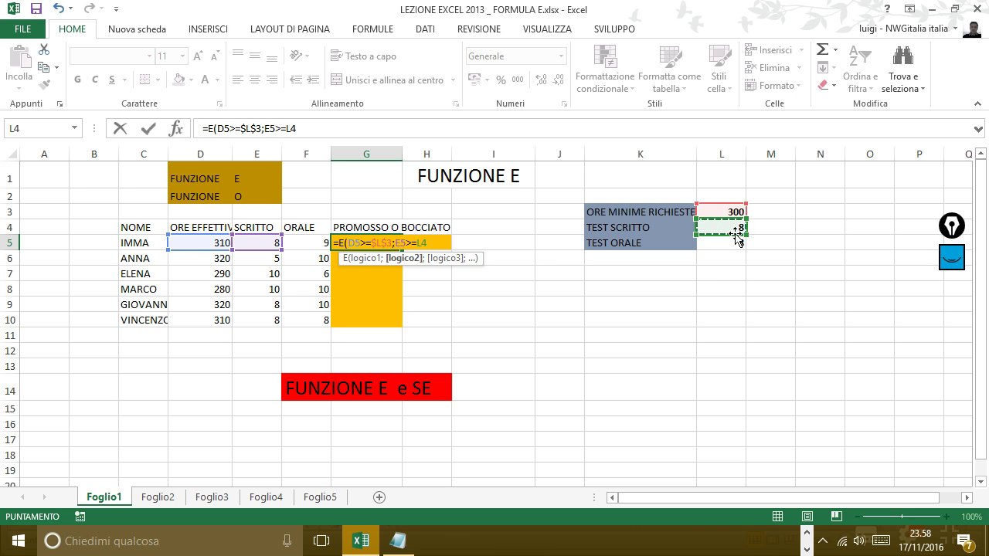
pyautogui.press('F4')
pyautogui.write('$L$4;')
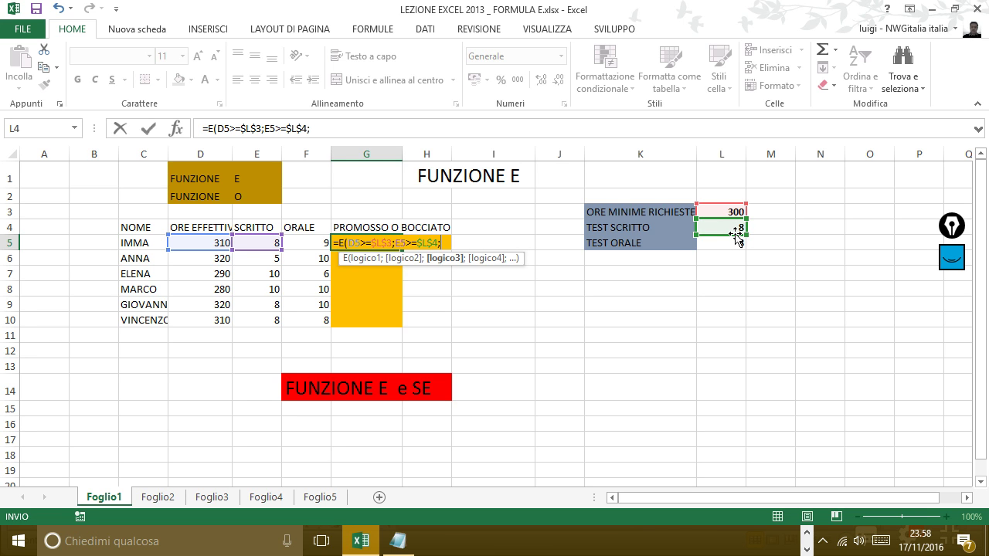
pyautogui.click(306, 246)
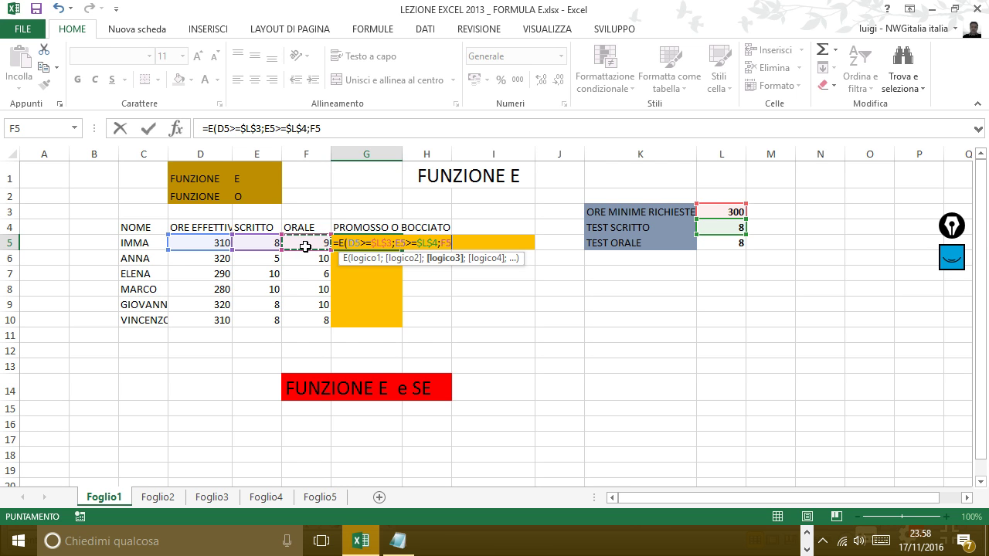
pyautogui.write('>=')
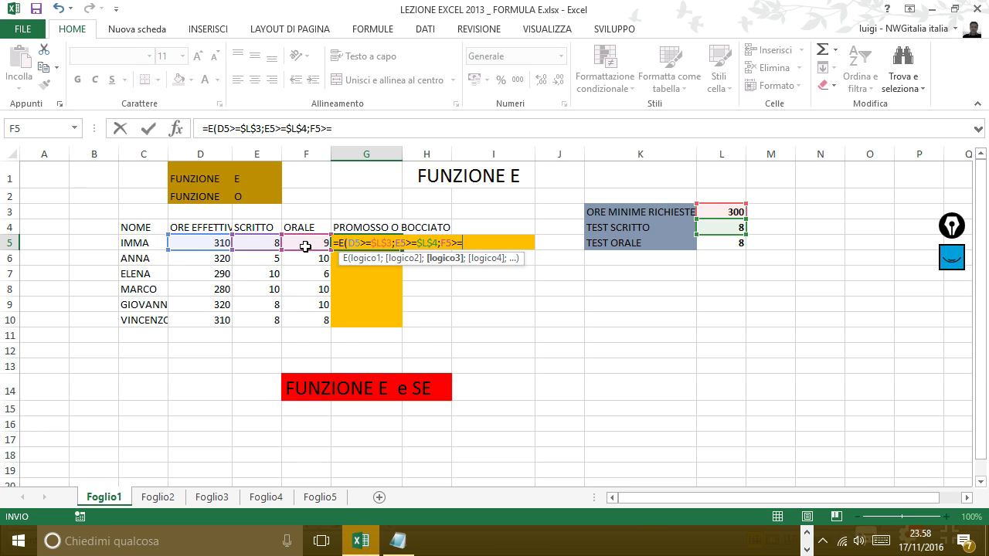
# - Complete G5 as =E(D5>=$L$3;E5>=$L$4;F5>=$L$5) so IMMA shows VERO
pyautogui.click(723, 244)
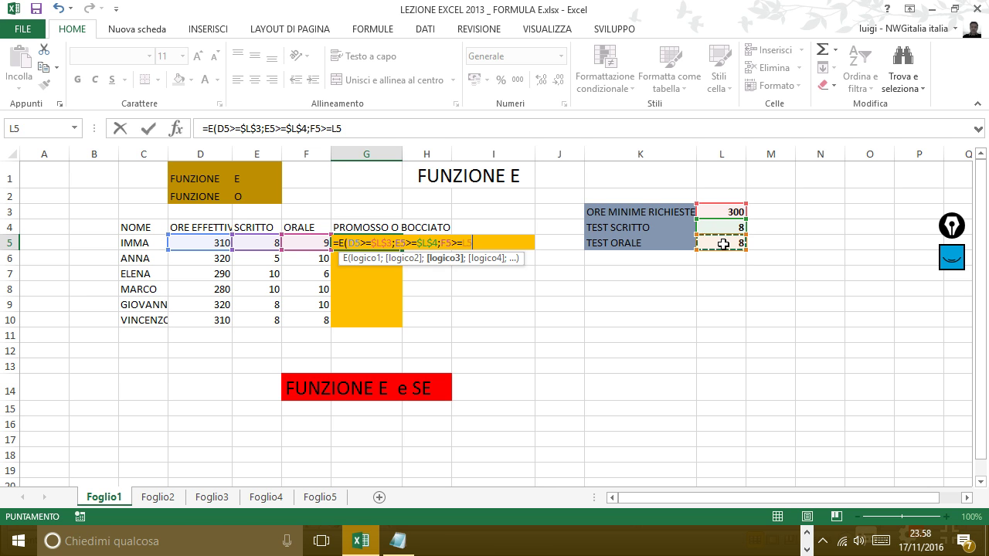
pyautogui.write('=')
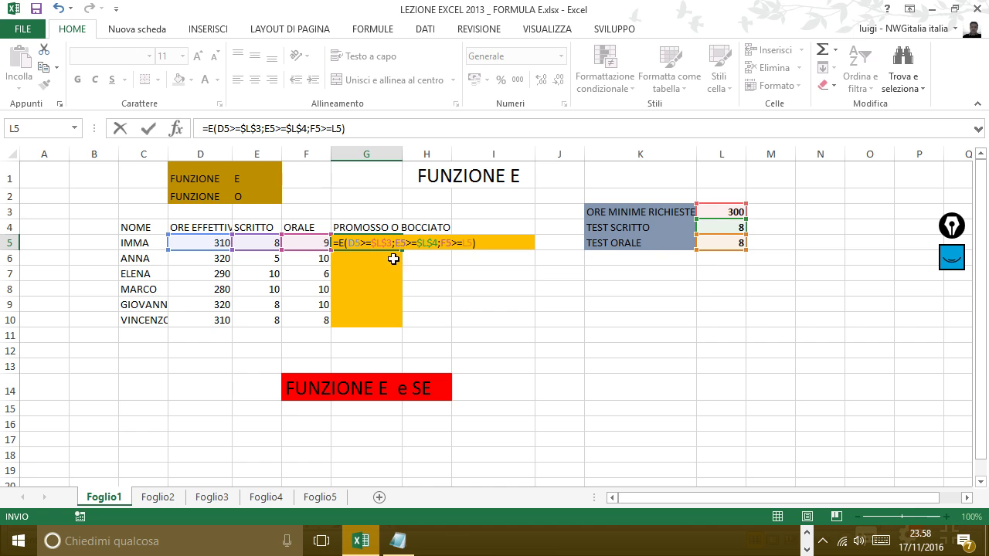
pyautogui.doubleClick(466, 242)
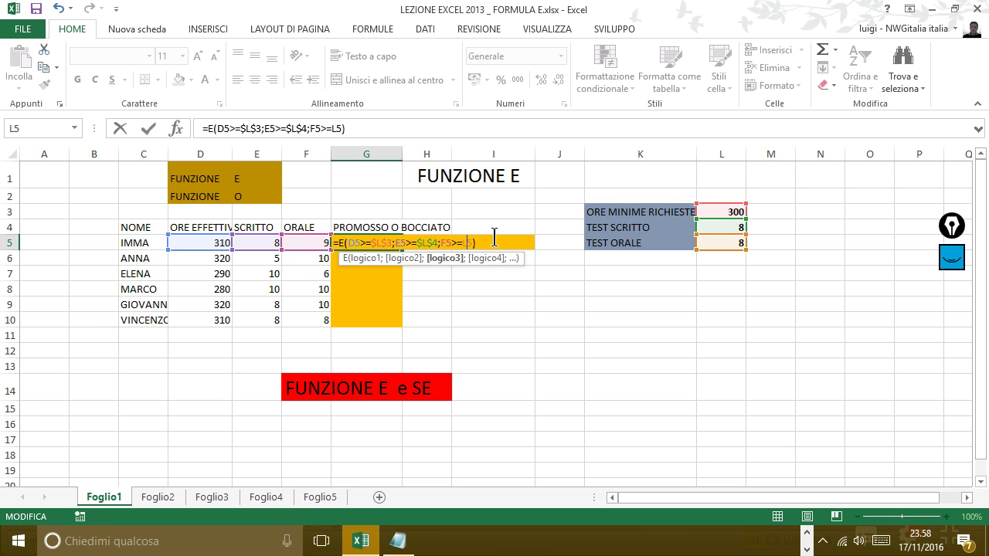
pyautogui.press('F4')
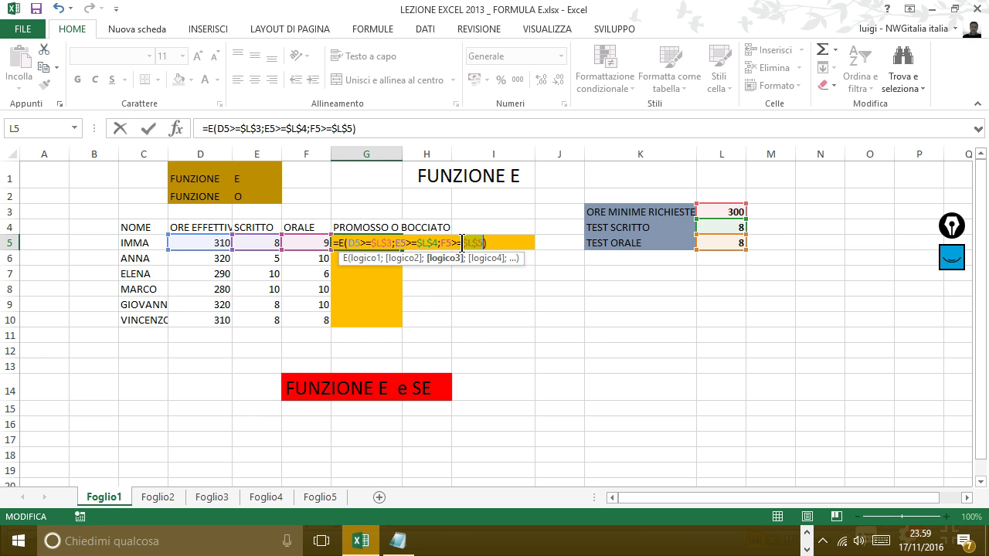
pyautogui.hotkey('ctrl', 'Return')
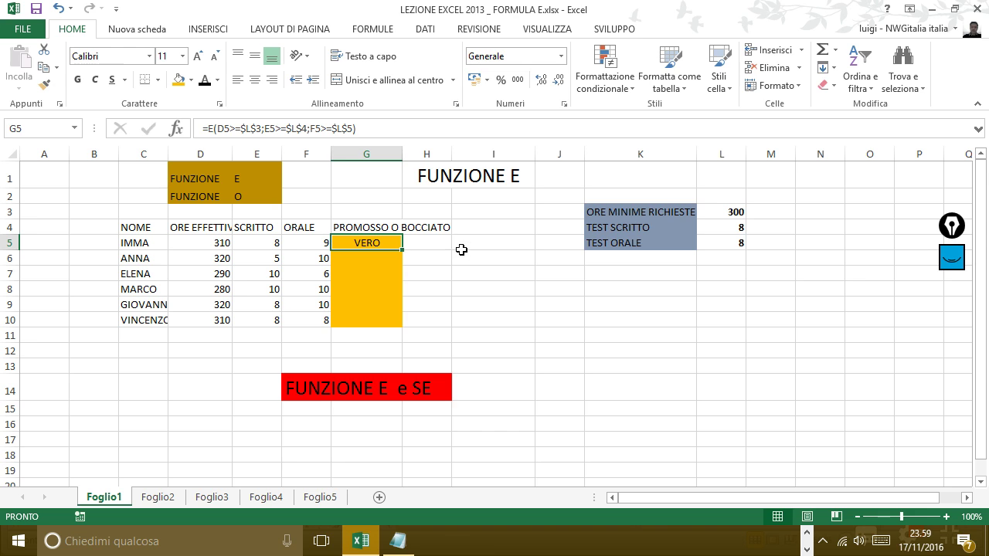
# - Fill G5's formula down through G10, deselect the results, and switch to the Notepad notes
pyautogui.click(423, 260)
pyautogui.click(369, 246)
pyautogui.moveTo(401, 250); pyautogui.dragTo(396, 325)
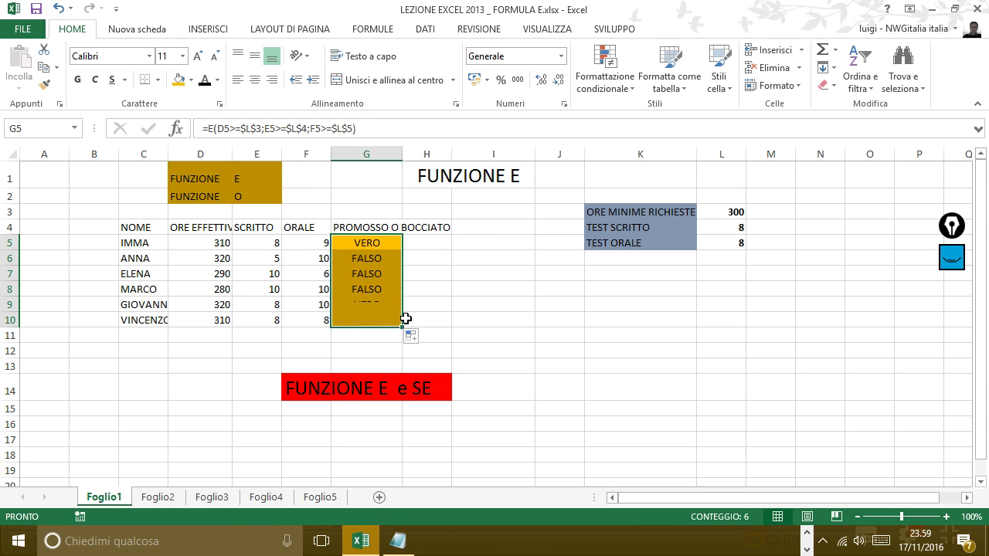
pyautogui.click(454, 309)
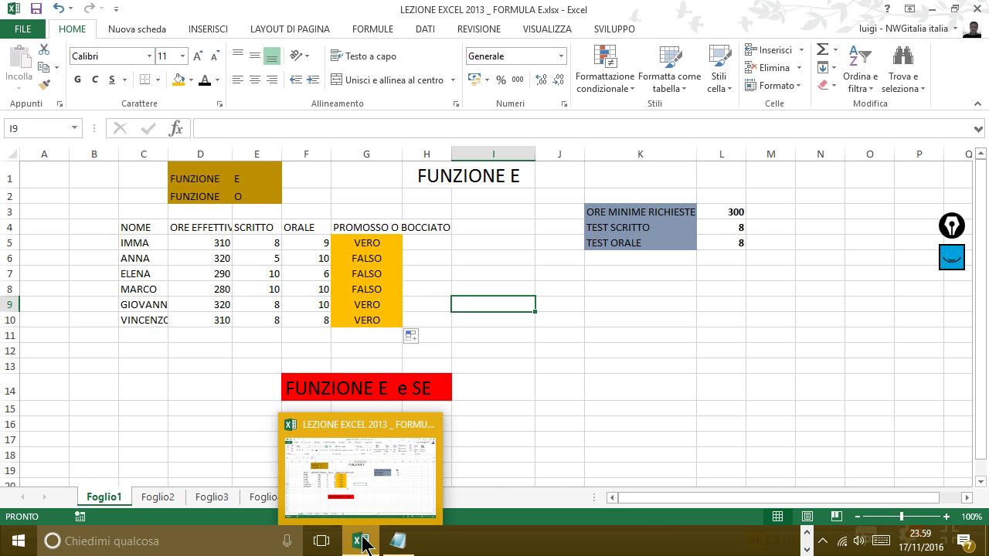
pyautogui.moveTo(360, 540)
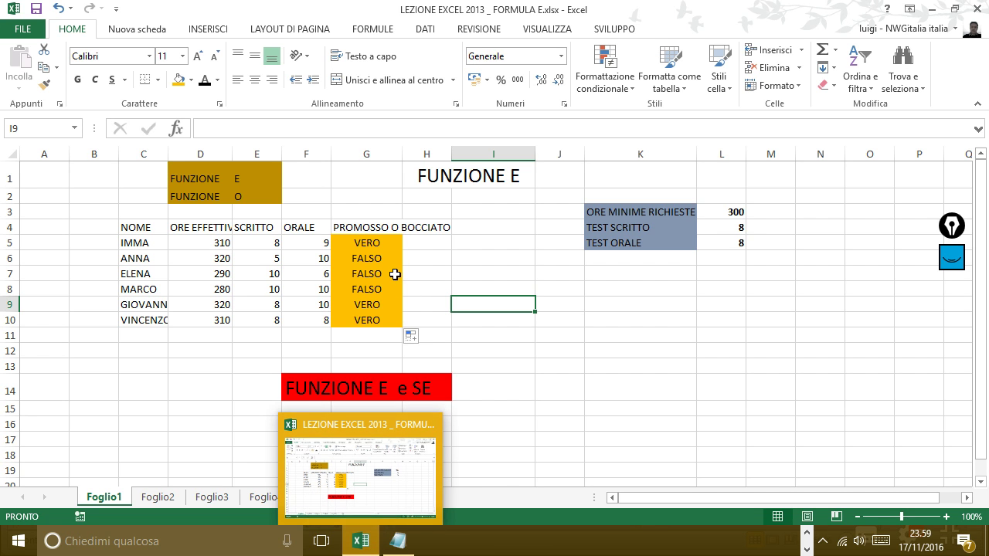
pyautogui.press('alt')
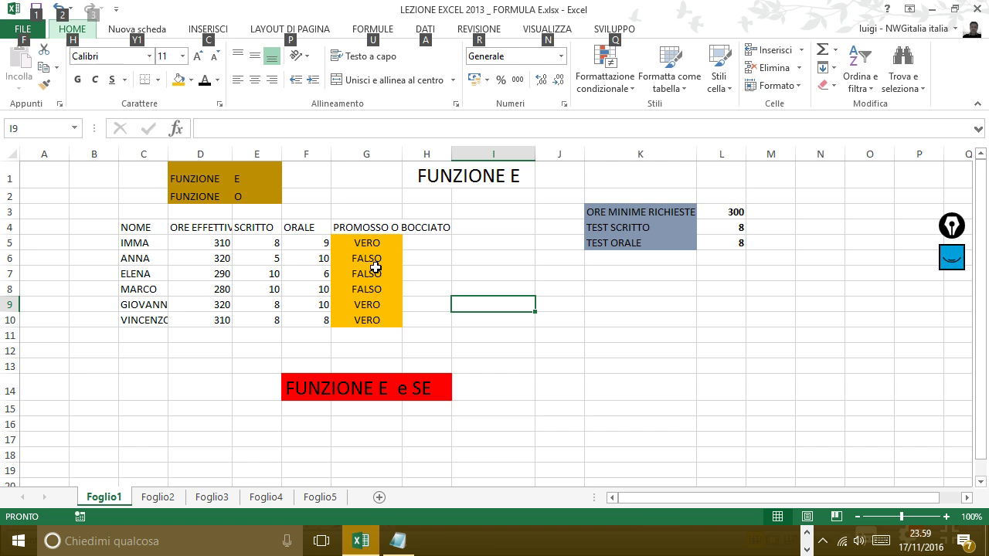
pyautogui.hotkey('alt', 'Tab')
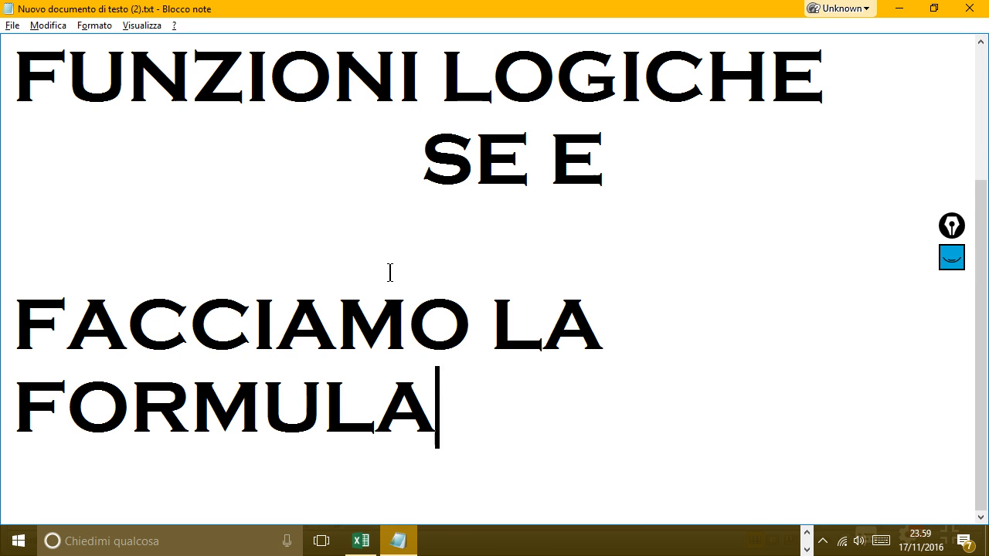
# - Write 'SE UNA SOLA DELLE TRE CONDIZIONI NON è VERA. IL RISULTATO ESCE FALSO.' on separate lines
pyautogui.write('.')
pyautogui.press('Return')
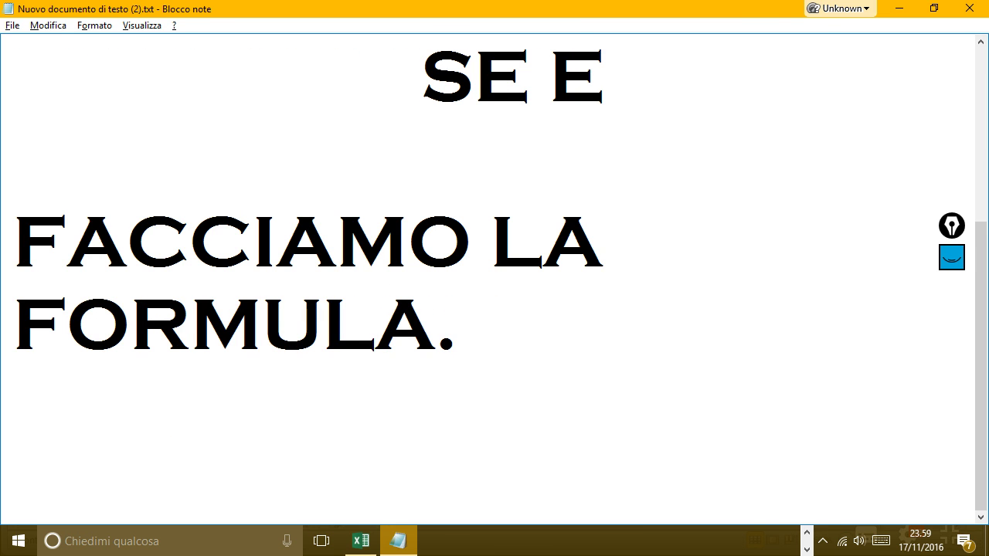
pyautogui.write('SE')
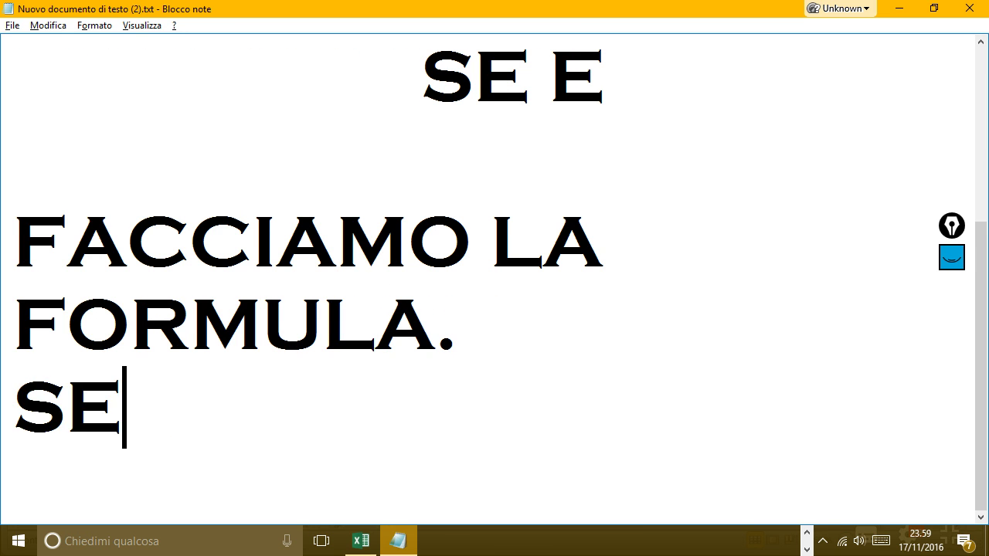
pyautogui.write(' UNA SOLA ')
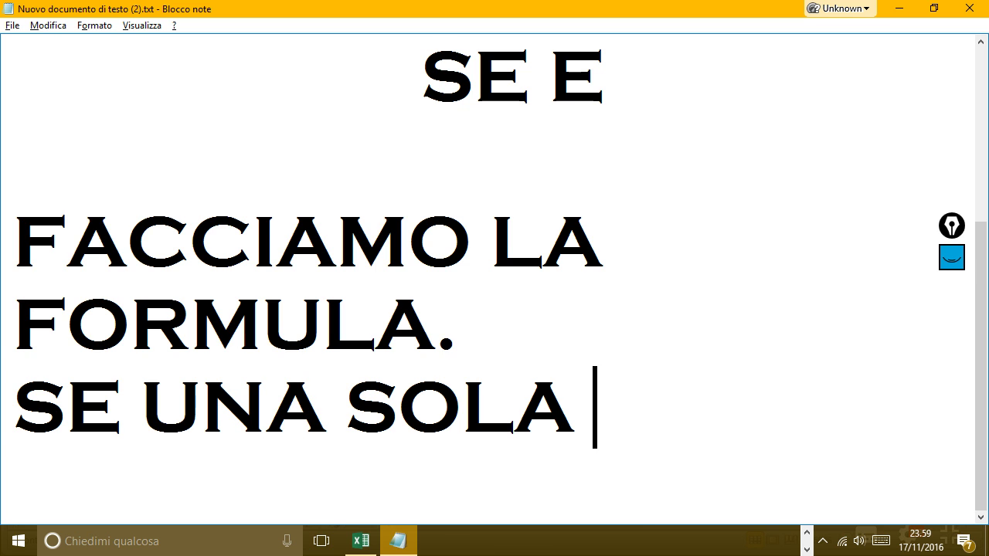
pyautogui.write('DELLE ')
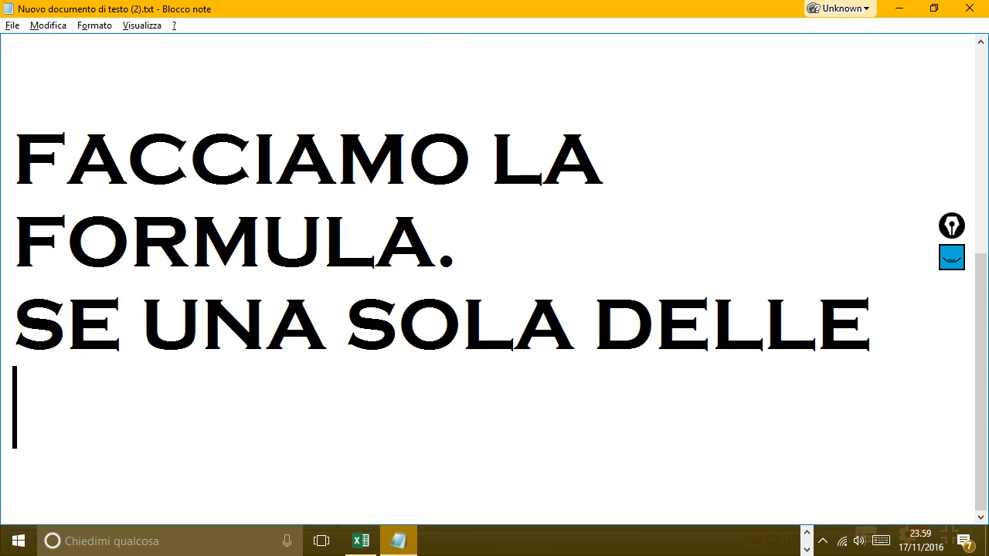
pyautogui.write('TRE CONDI')
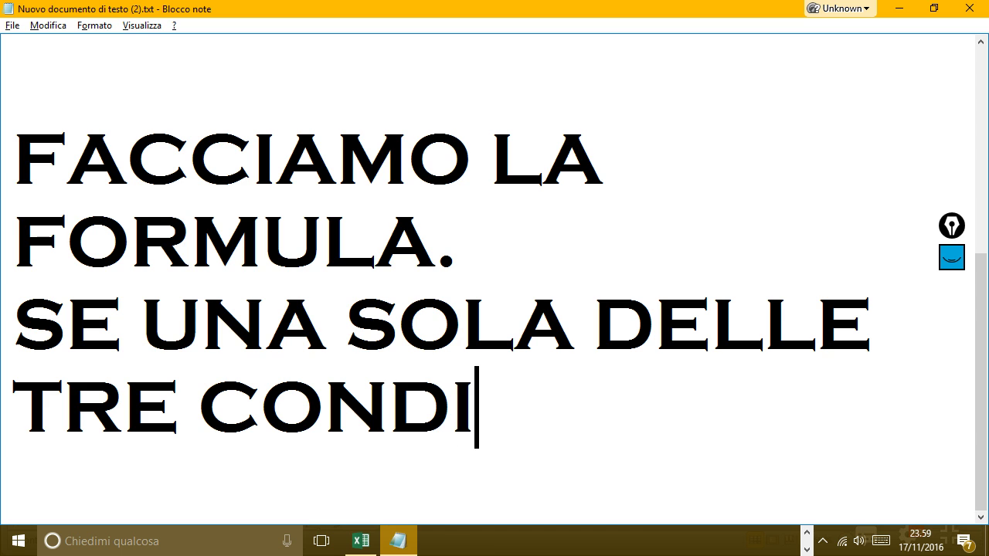
pyautogui.write('ZIONI NON')
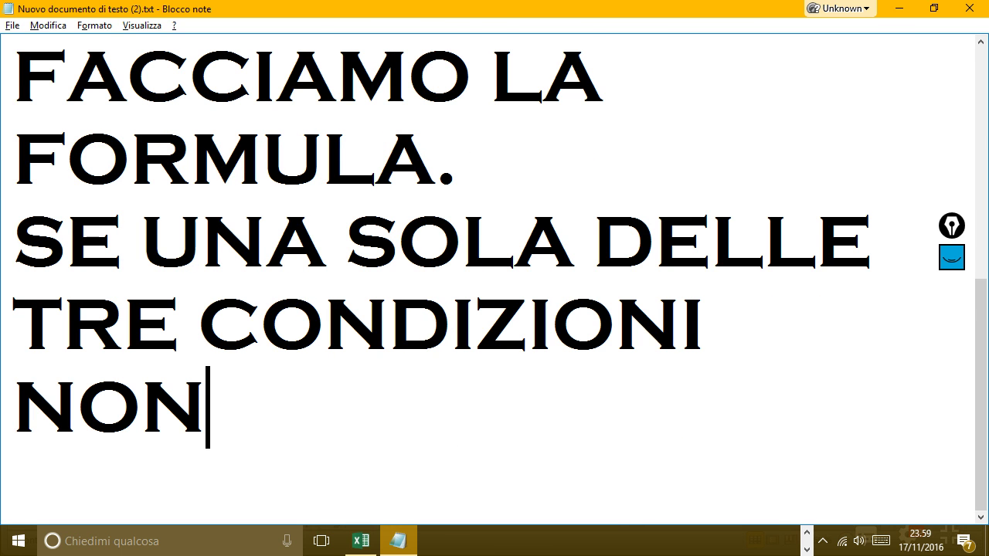
pyautogui.write(' è VERA.')
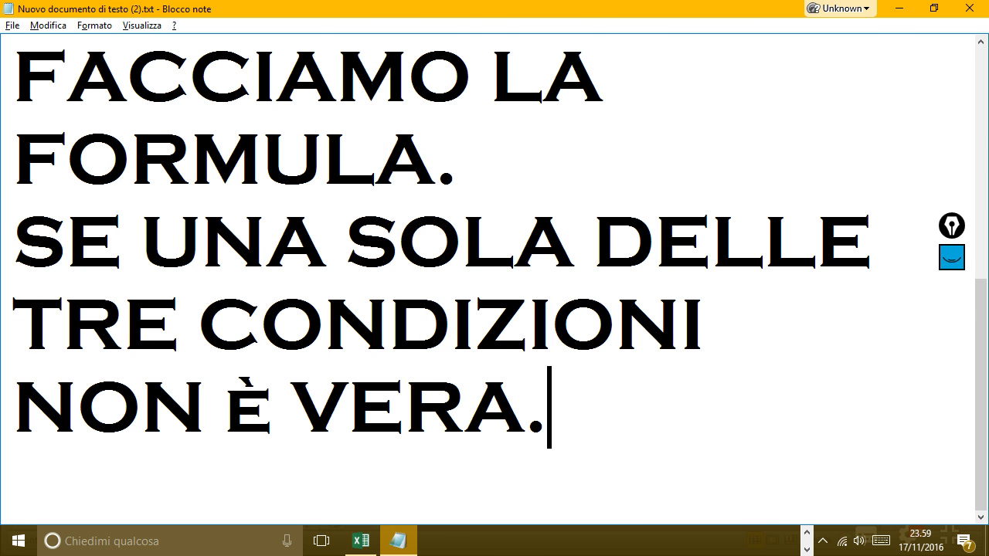
pyautogui.press('Return')
pyautogui.write('IL RI')
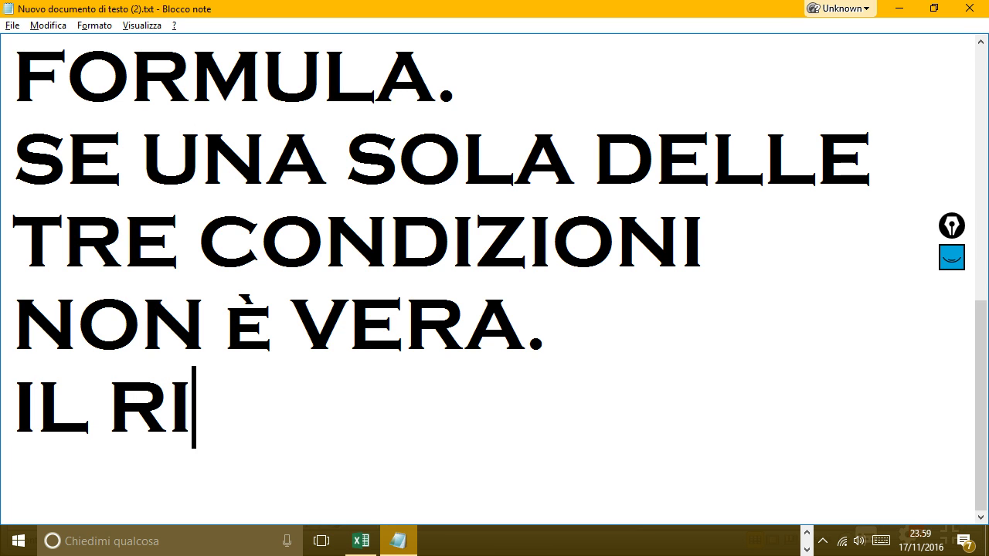
pyautogui.write('SULTATO')
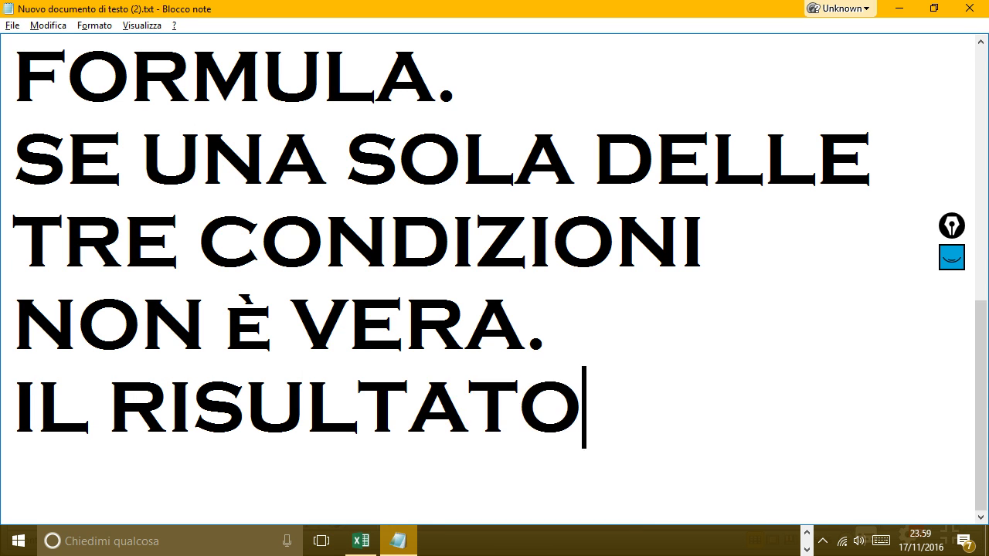
pyautogui.write(' ESCE')
pyautogui.press('Return')
pyautogui.write('FA')
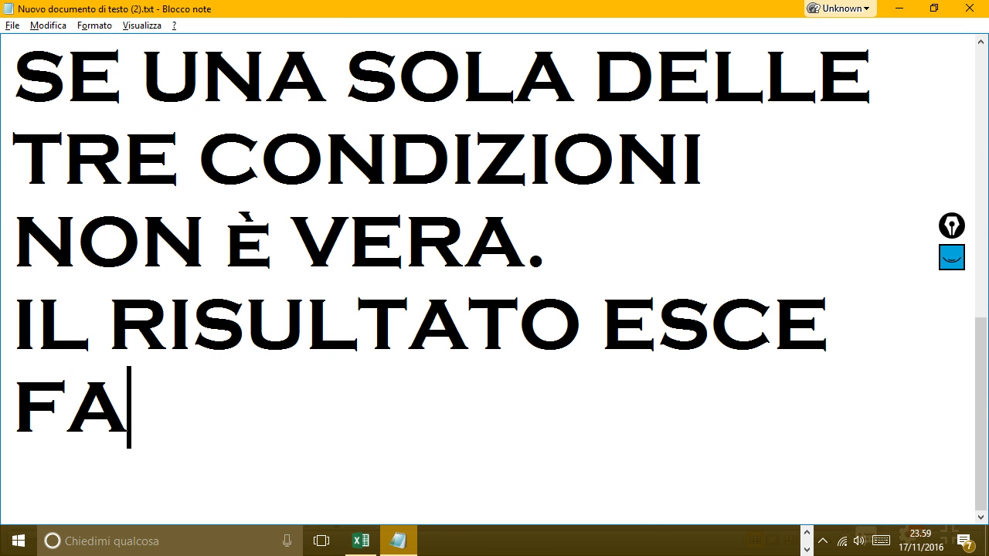
pyautogui.write('LSO.')
pyautogui.press('Return')
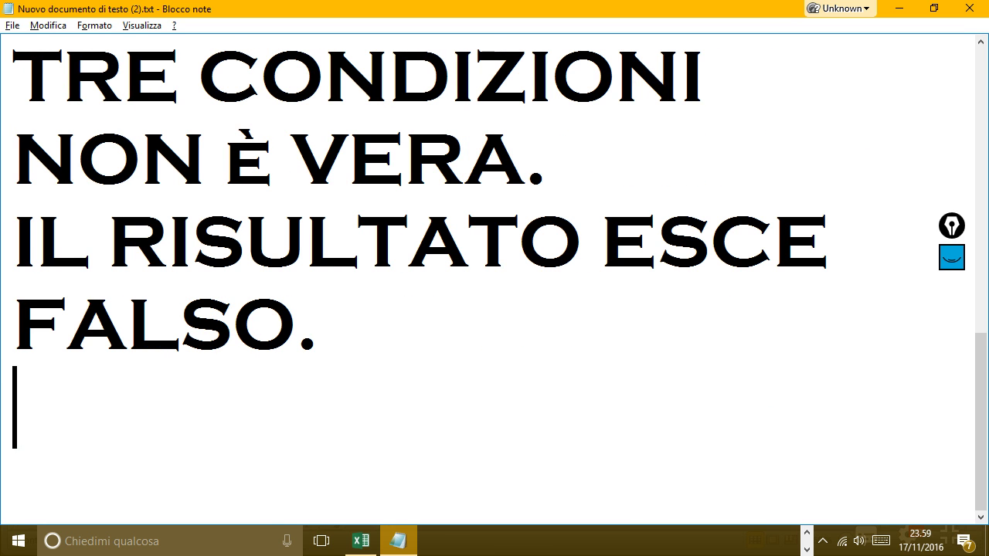
# - Add 'CON BOCCIATO O PROMOSSO È LA STESSA COSA. BASTA UN SOLO PARAMETRO NON VERO CHE ESCE FALSO.', then return to Excel
pyautogui.write('CON ')
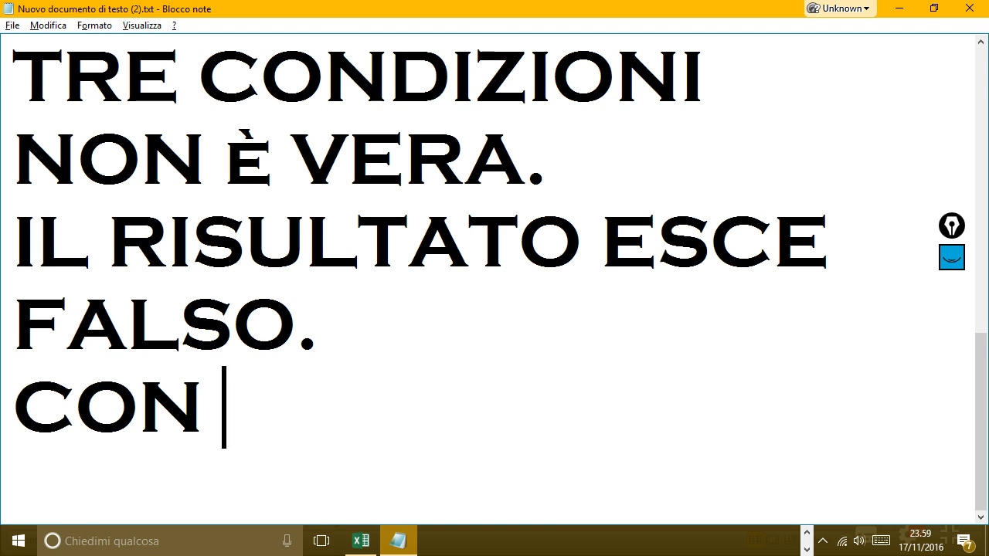
pyautogui.write('BOCCIA')
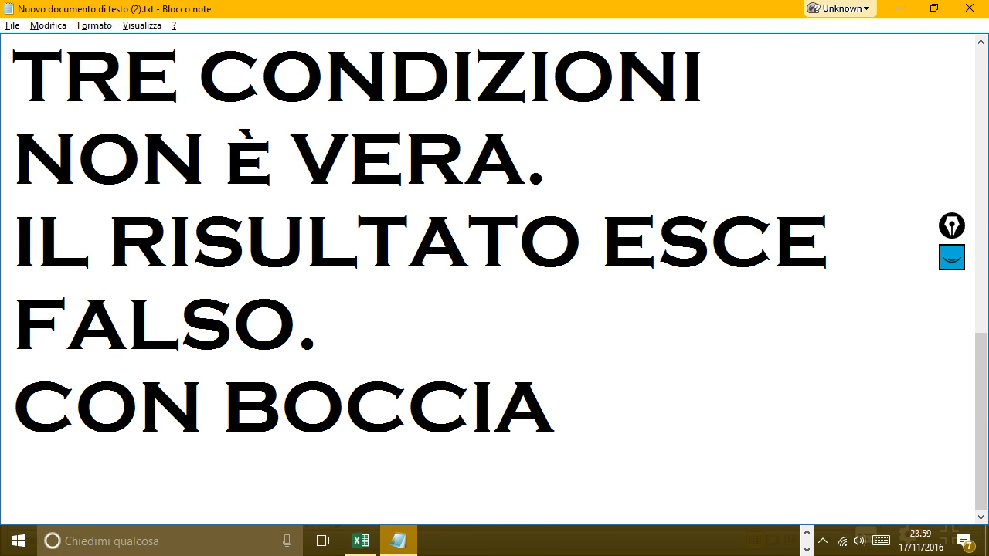
pyautogui.write('TO O PROMOS')
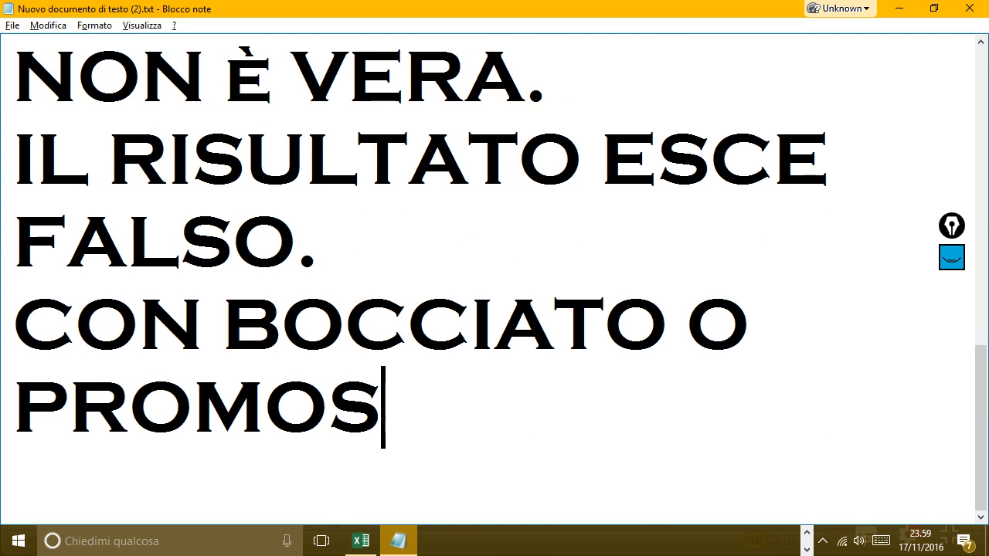
pyautogui.write('SO È LA ')
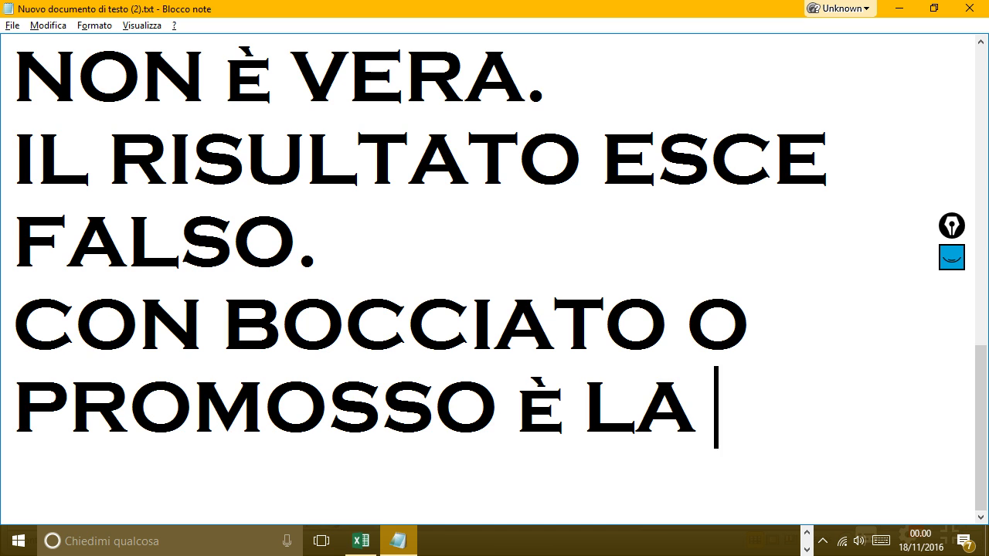
pyautogui.write('STESSA')
pyautogui.press('BackSpace')
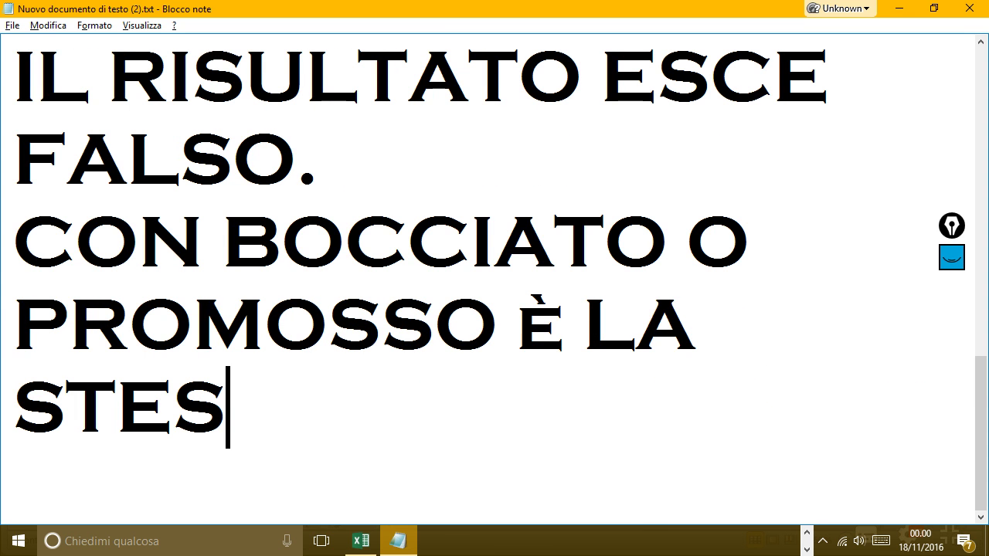
pyautogui.write('SSA COS')
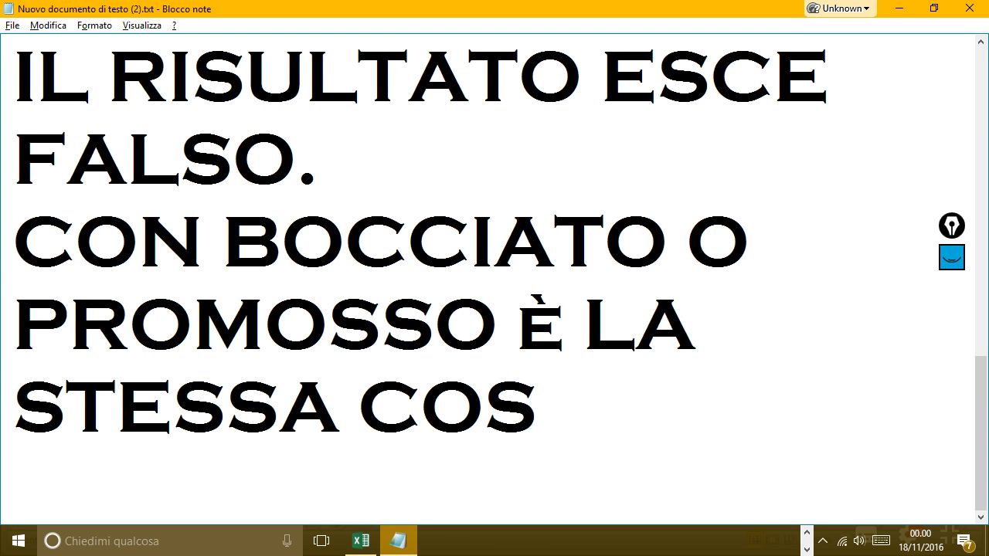
pyautogui.write('A.')
pyautogui.press('Return')
pyautogui.write('BASA')
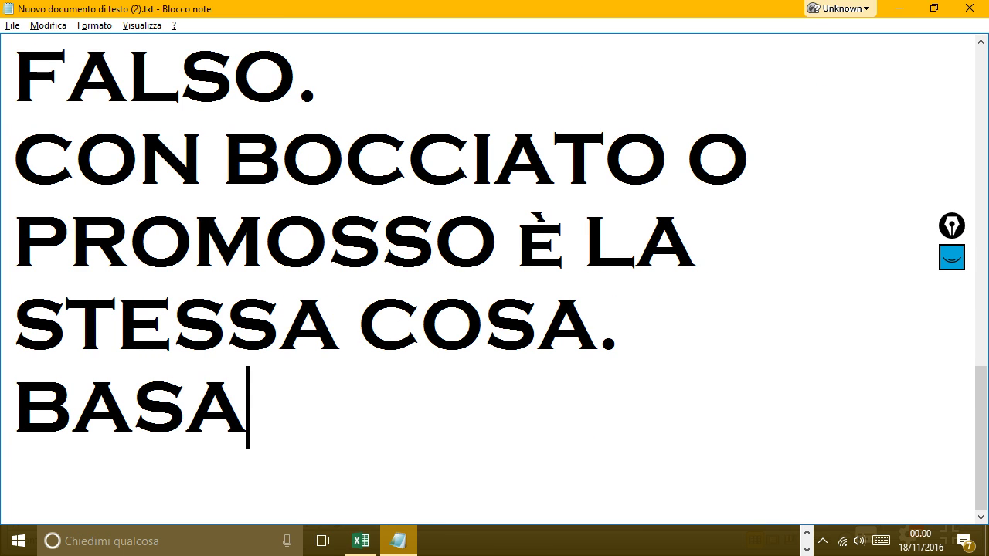
pyautogui.press('BackSpace')
pyautogui.write('TA UN')
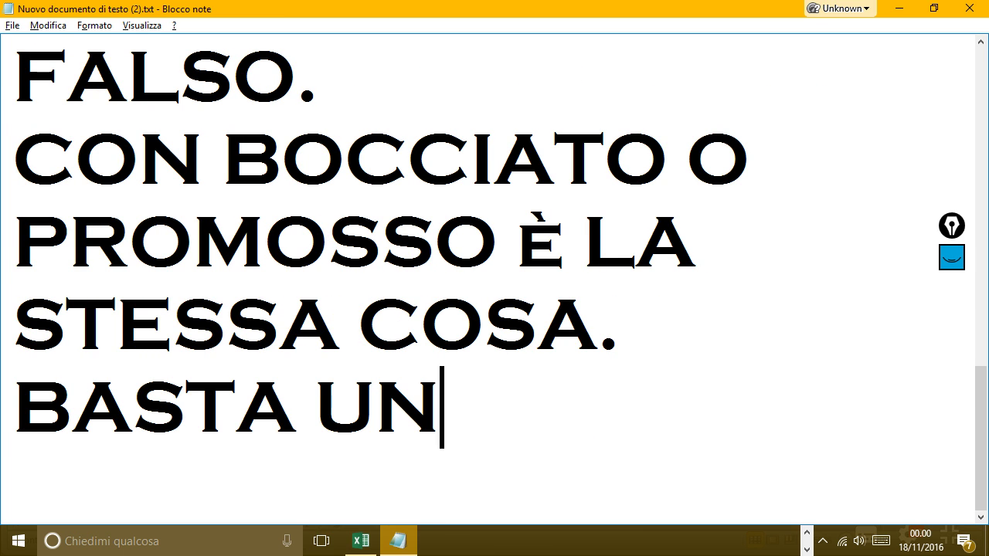
pyautogui.write(' SOLO ')
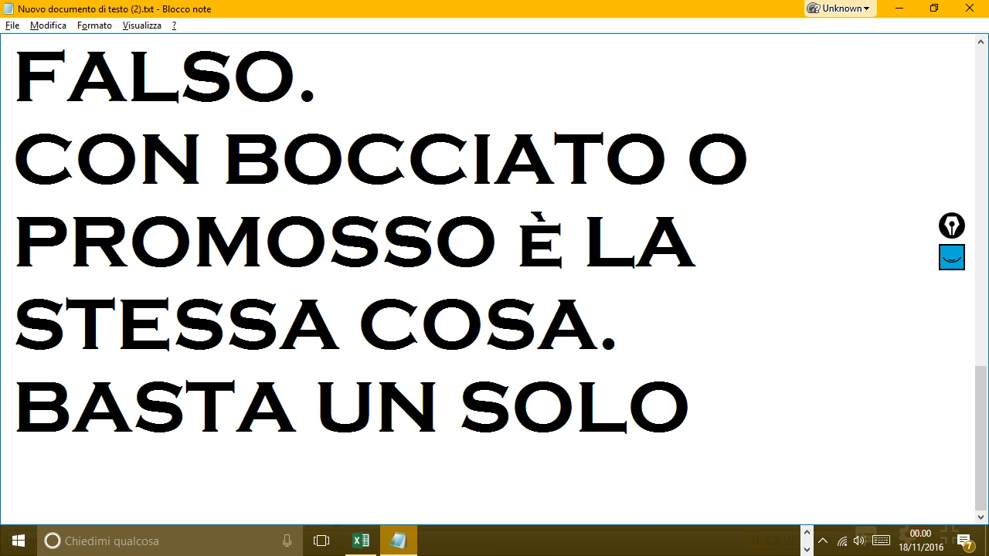
pyautogui.write('PARAME')
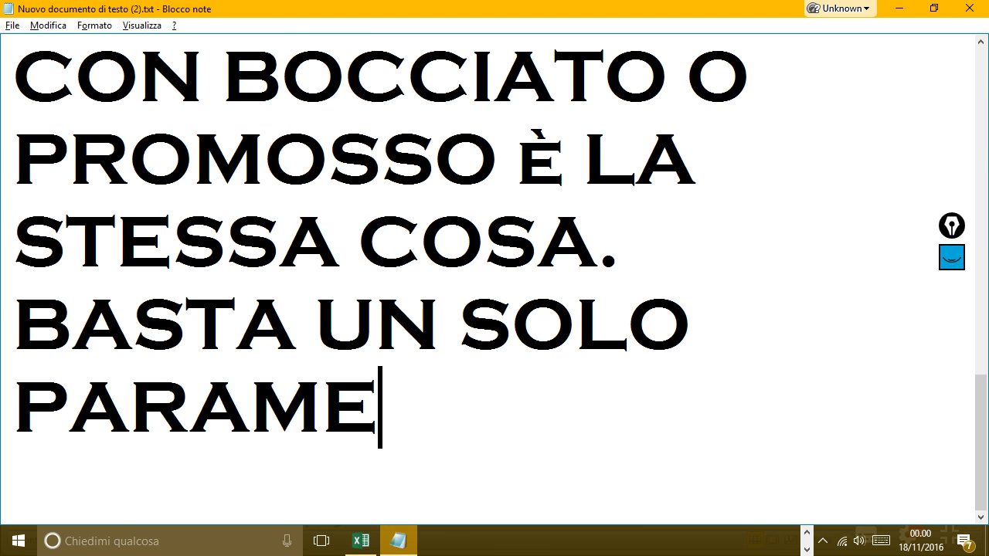
pyautogui.write('TRO NON VE')
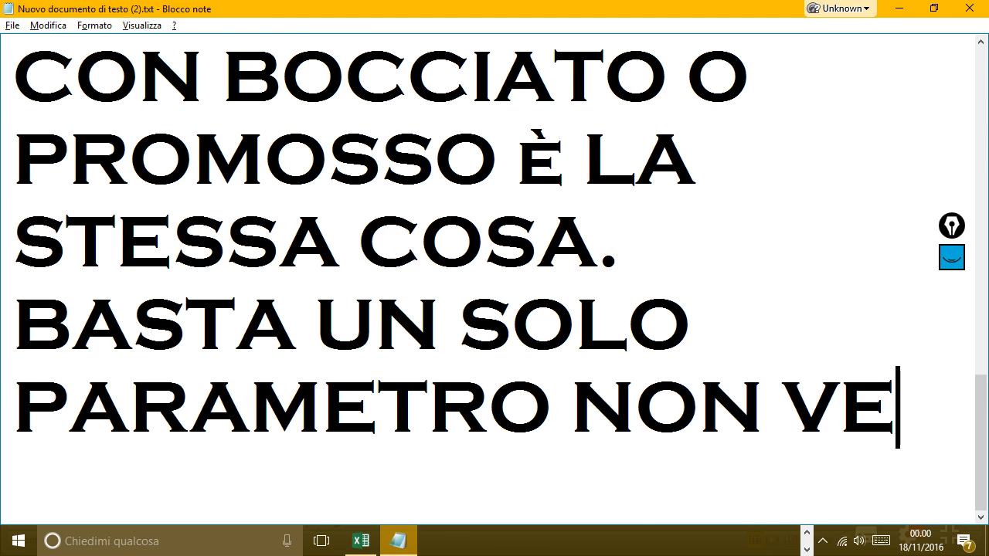
pyautogui.write('RO')
pyautogui.press('Return')
pyautogui.write('CHE ')
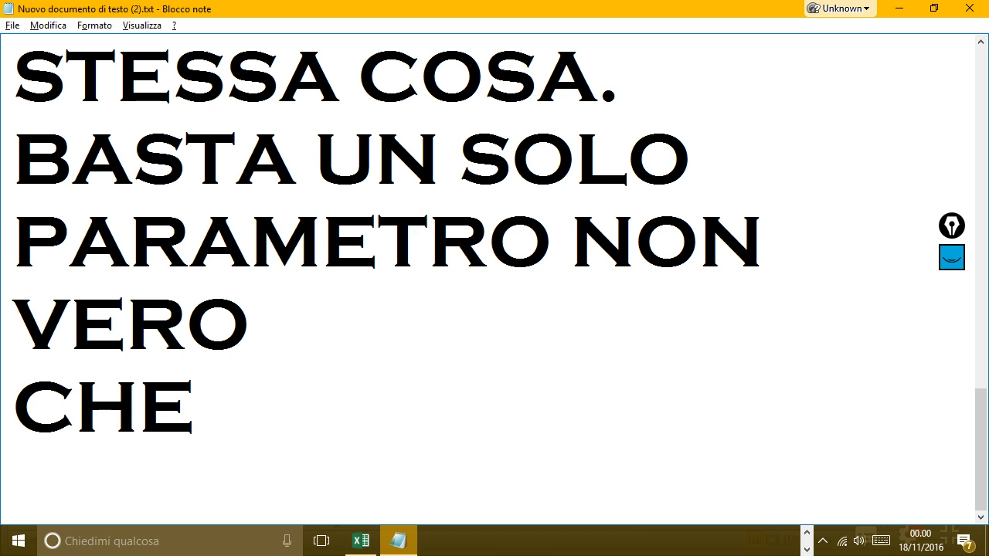
pyautogui.write('ESCE')
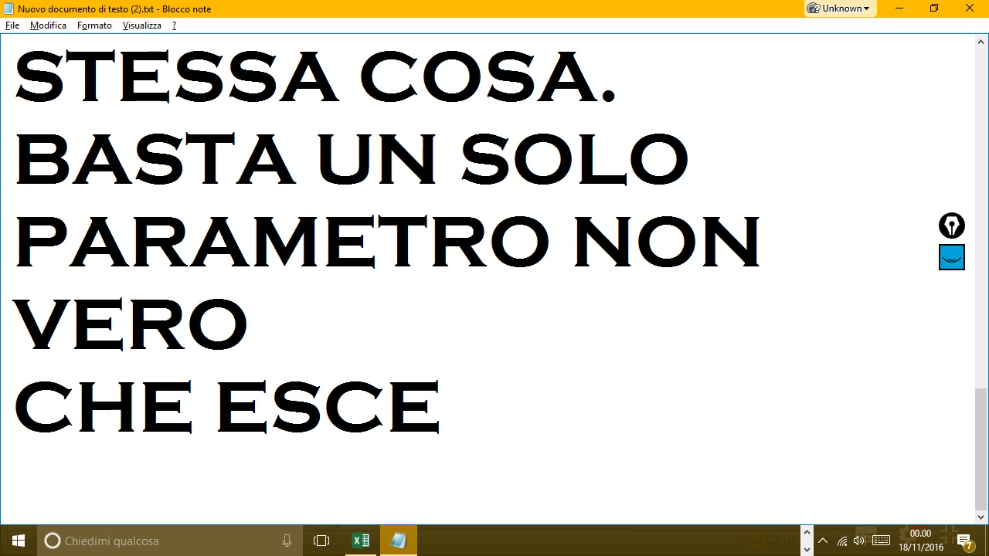
pyautogui.write(' FALSO.')
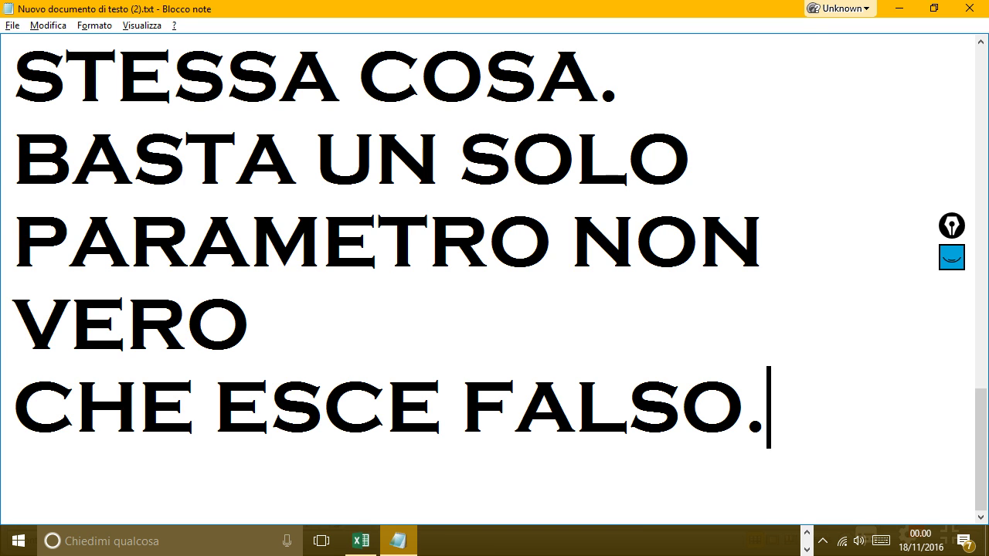
pyautogui.hotkey('alt', 'Tab')
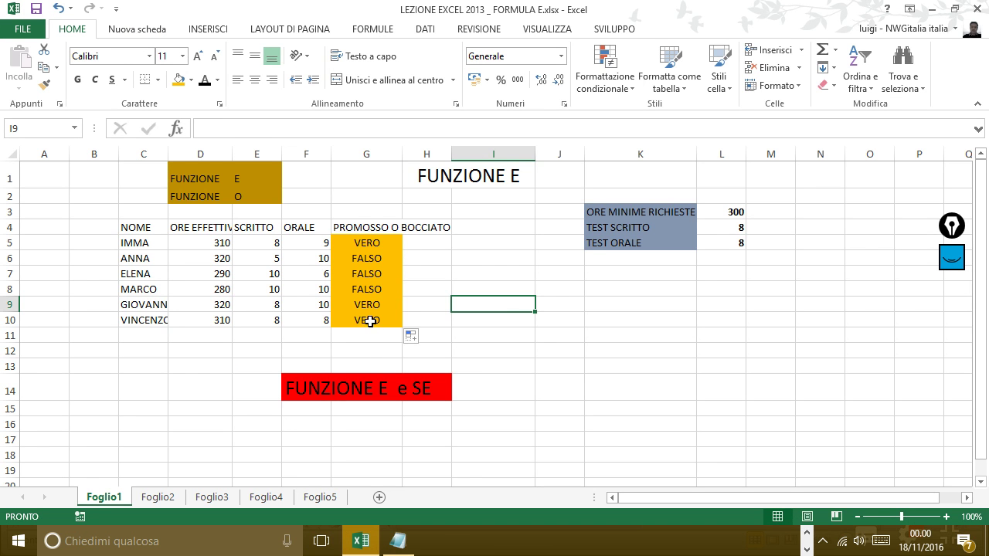
# - Select G5 and put the cursor at the start of its formula in the formula bar
pyautogui.click(372, 242)
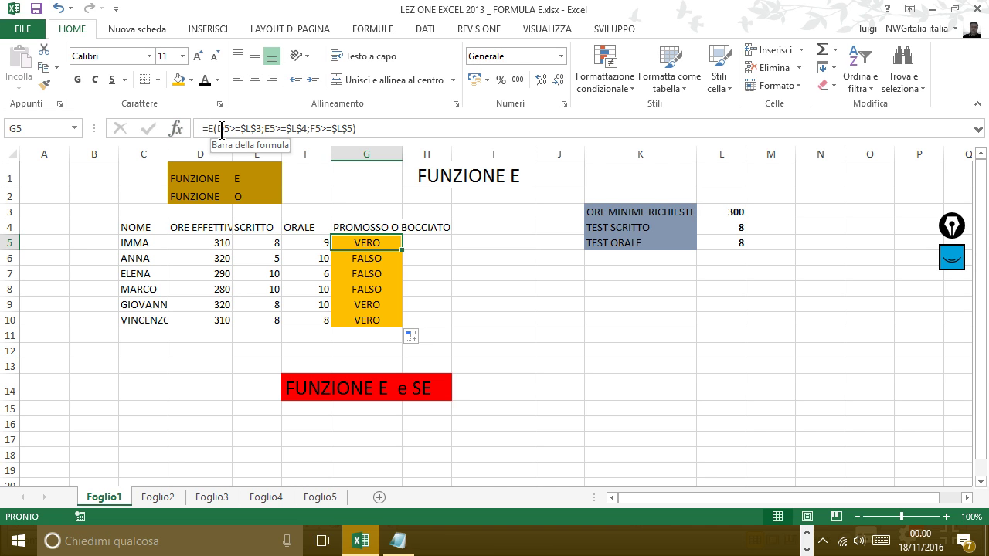
pyautogui.moveTo(207, 129); pyautogui.dragTo(361, 129)
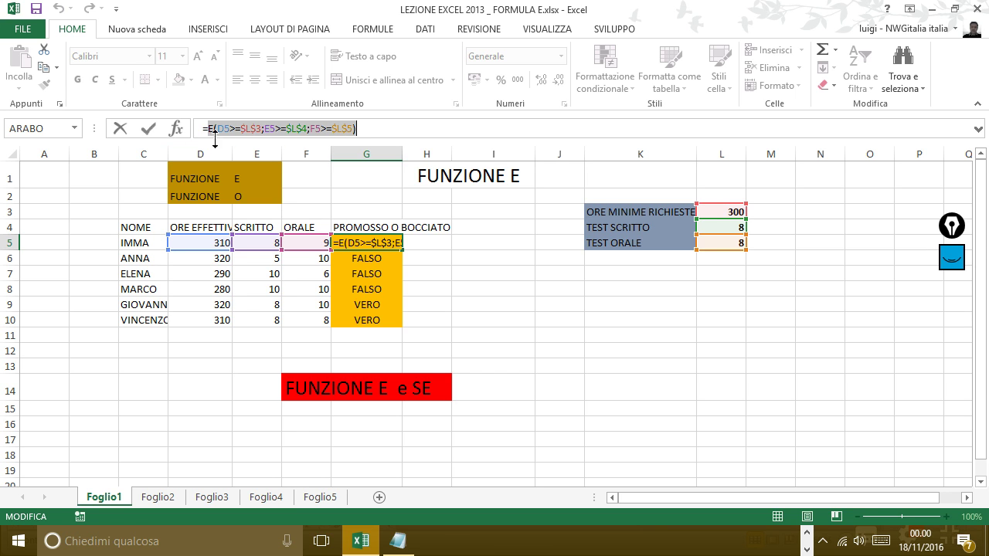
pyautogui.click(209, 128)
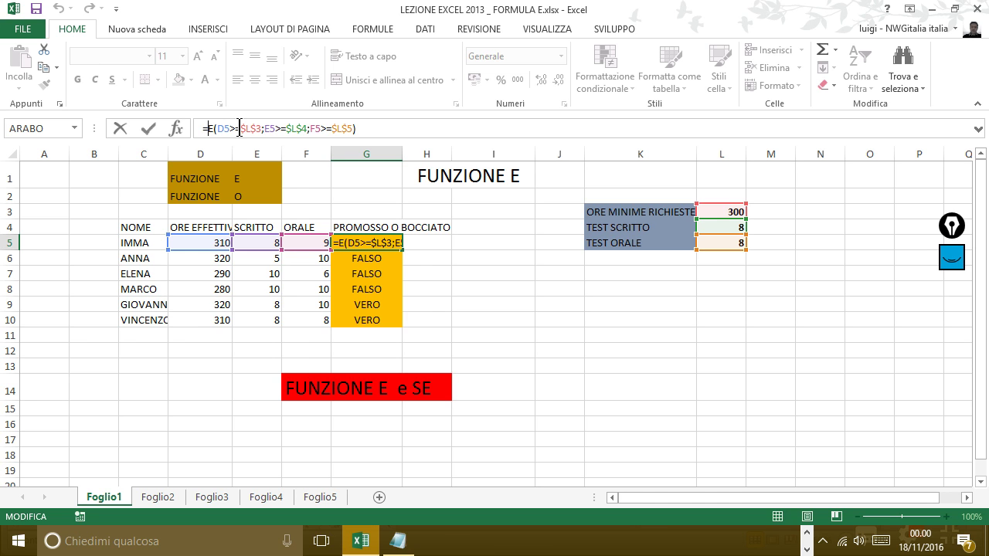
# - Wrap the E test in SE( and append ;"PROMOSSO;"BOCCIATO") as result arguments
pyautogui.write('S')
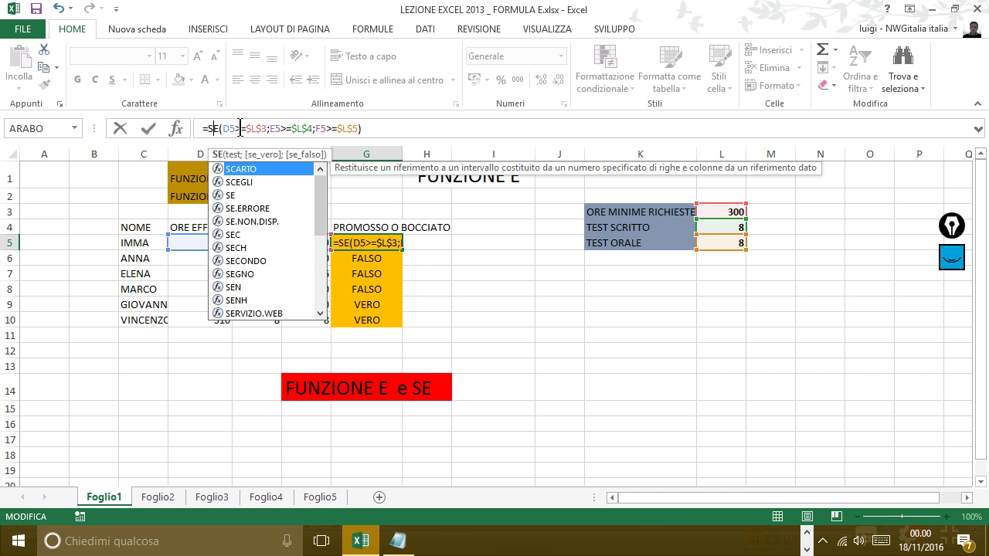
pyautogui.write('E')
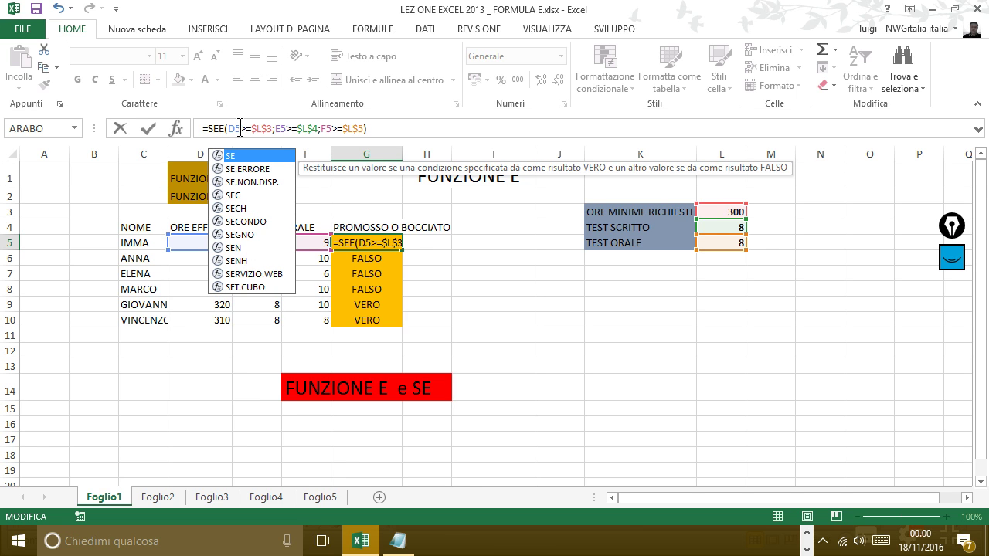
pyautogui.write('(')
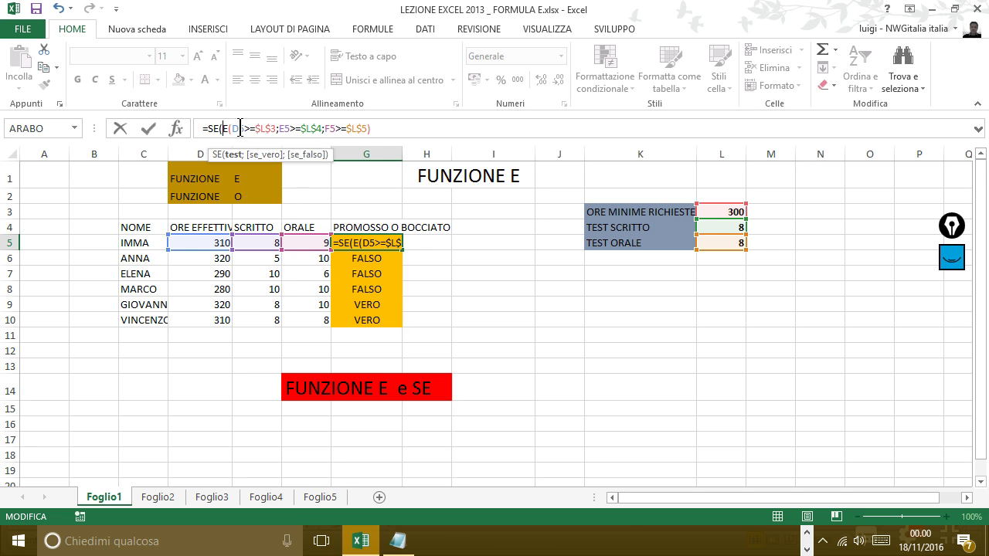
pyautogui.click(387, 127)
pyautogui.write(';')
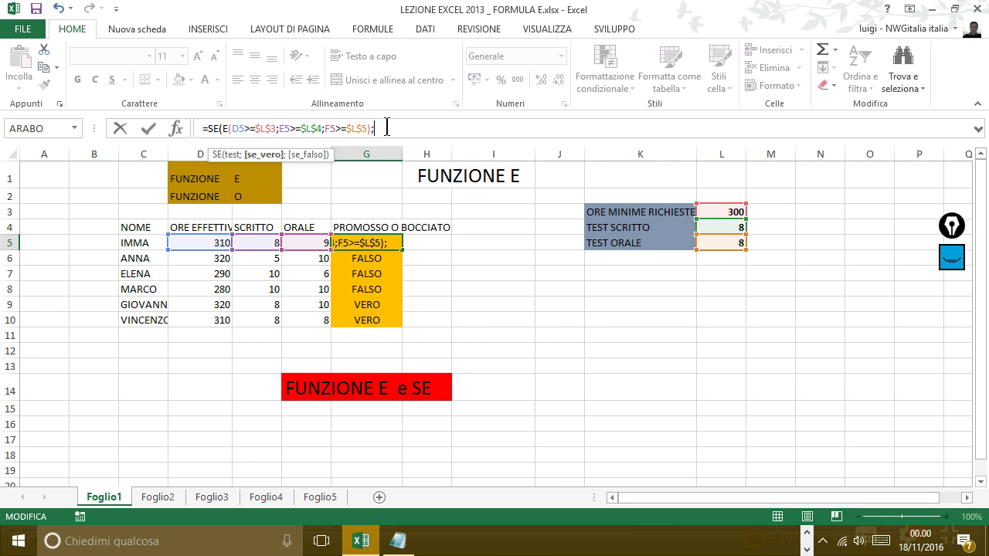
pyautogui.write('"PRO')
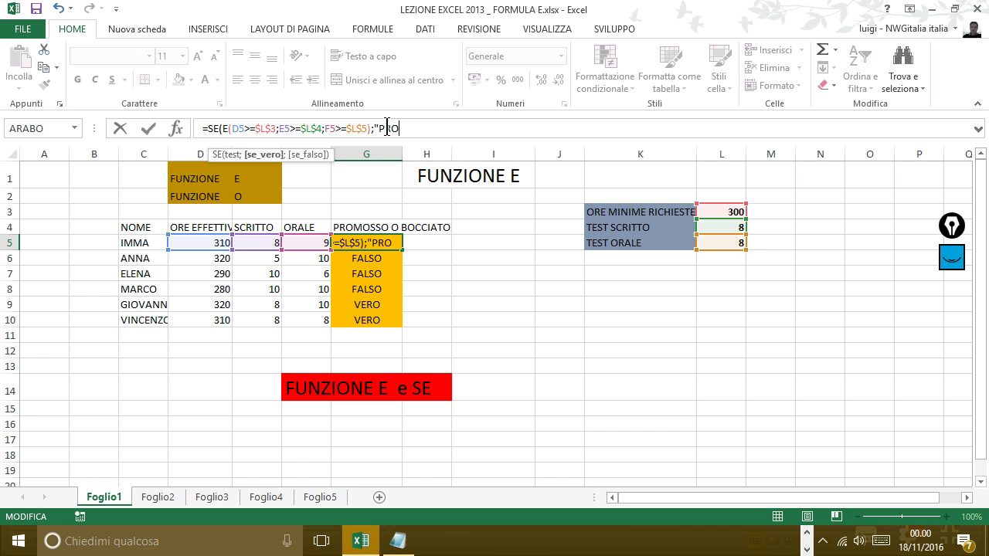
pyautogui.write('MOSSO')
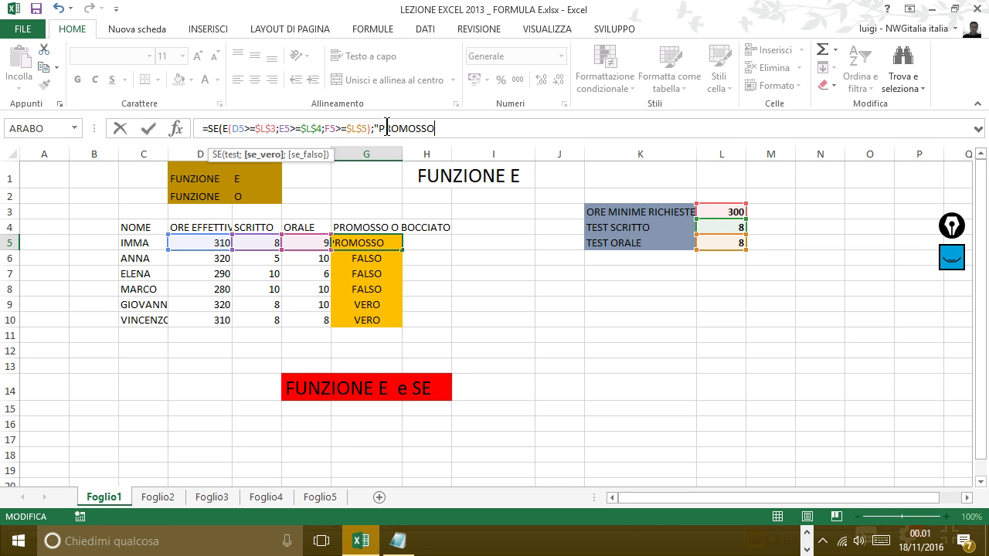
pyautogui.write(';"')
pyautogui.write('POC')
pyautogui.press('BackSpace')
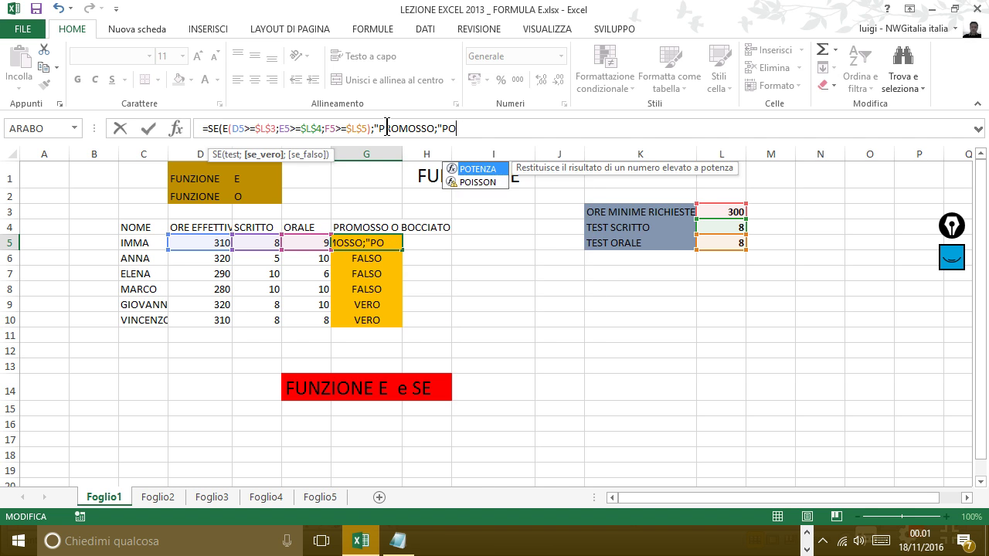
pyautogui.press('BackSpace')
pyautogui.press('BackSpace')
pyautogui.write('BOCCIATO')
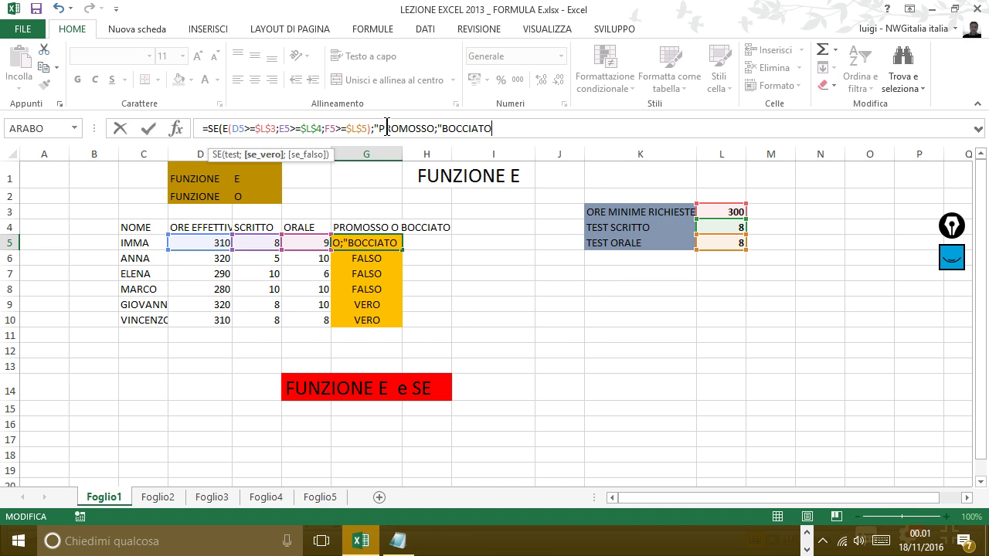
pyautogui.write('"')
pyautogui.write(')')
pyautogui.press('Return')
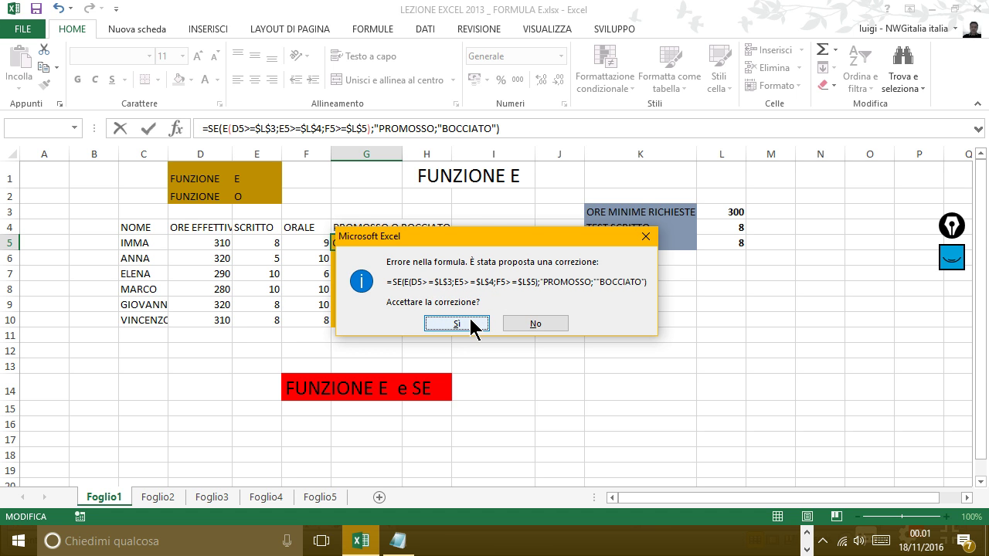
# - Accept Excel's proposed formula correction and reselect G5
pyautogui.click(470, 320)
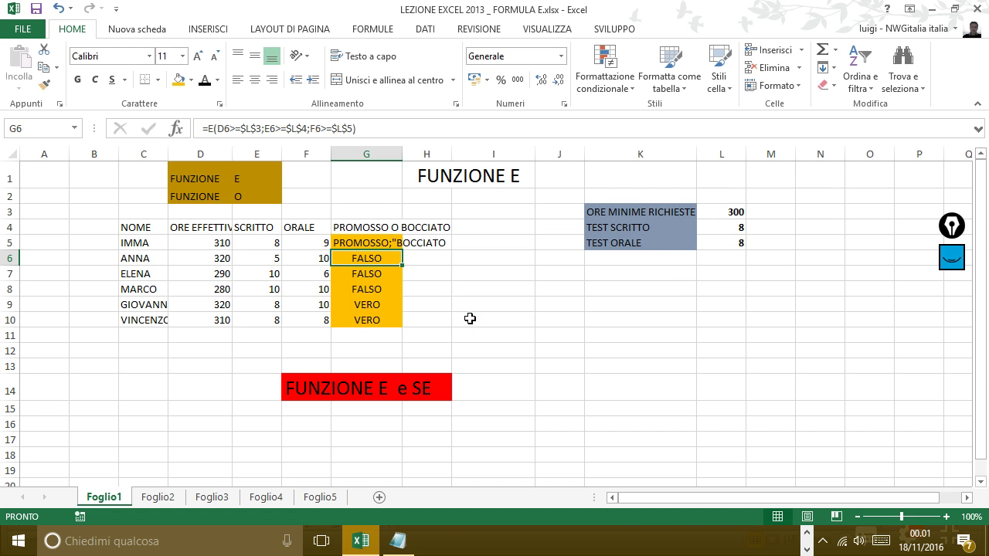
pyautogui.click(359, 241)
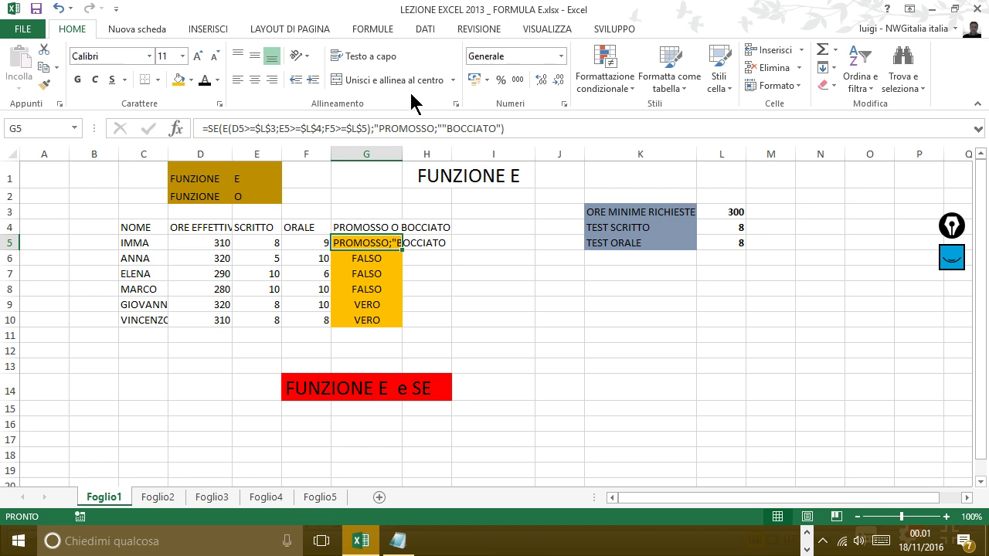
# - Twice delete a quote before BOCCIATO in G5's formula, accepting Excel's correction each time
pyautogui.click(443, 128)
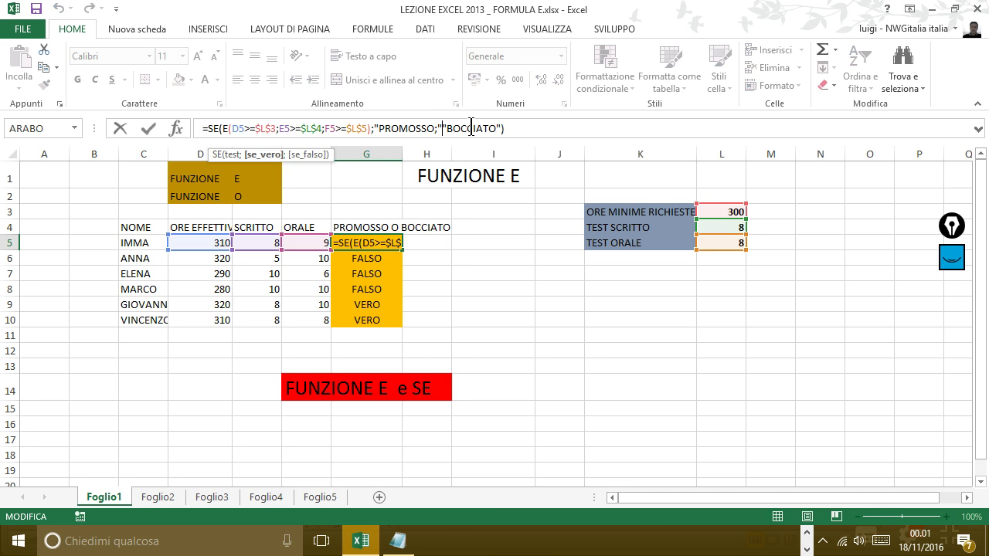
pyautogui.press('BackSpace')
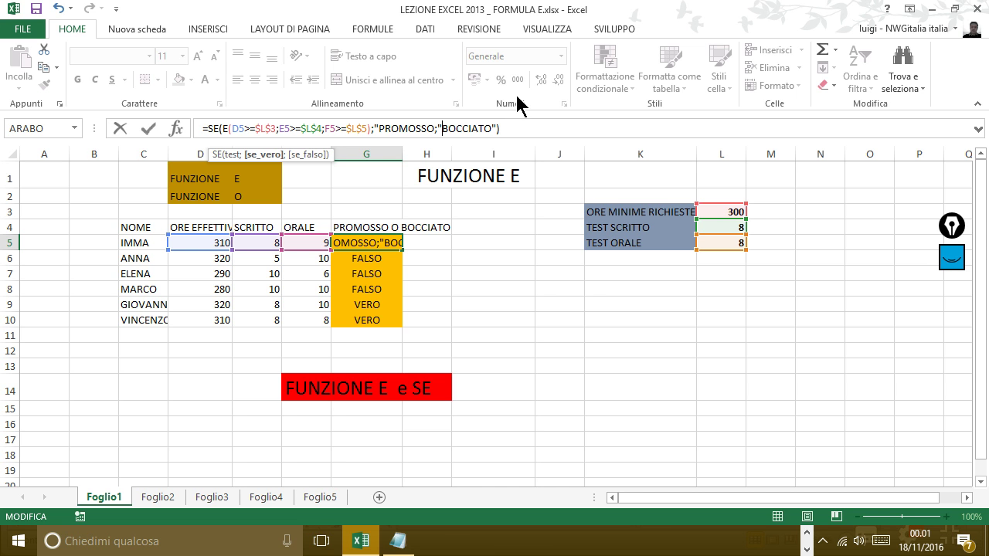
pyautogui.press('Return')
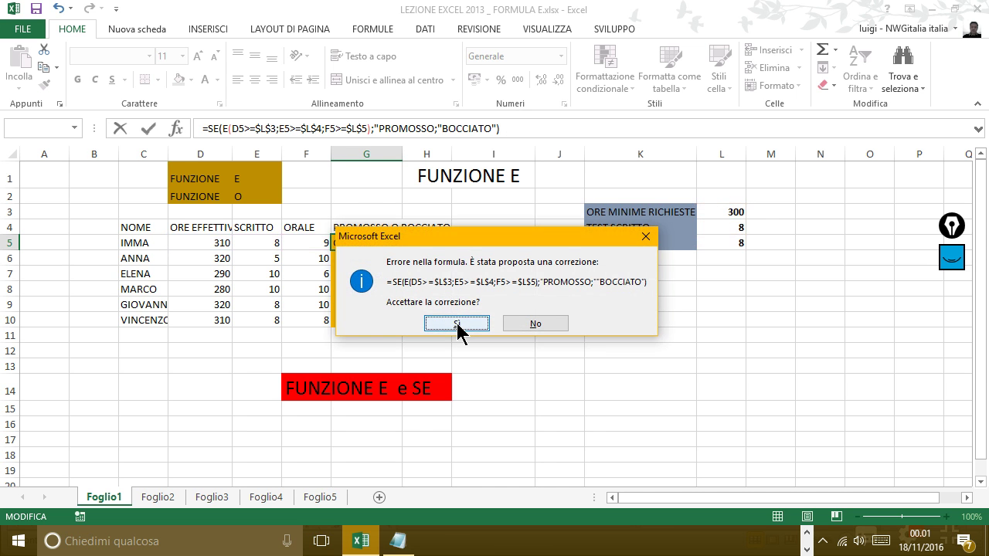
pyautogui.click(457, 322)
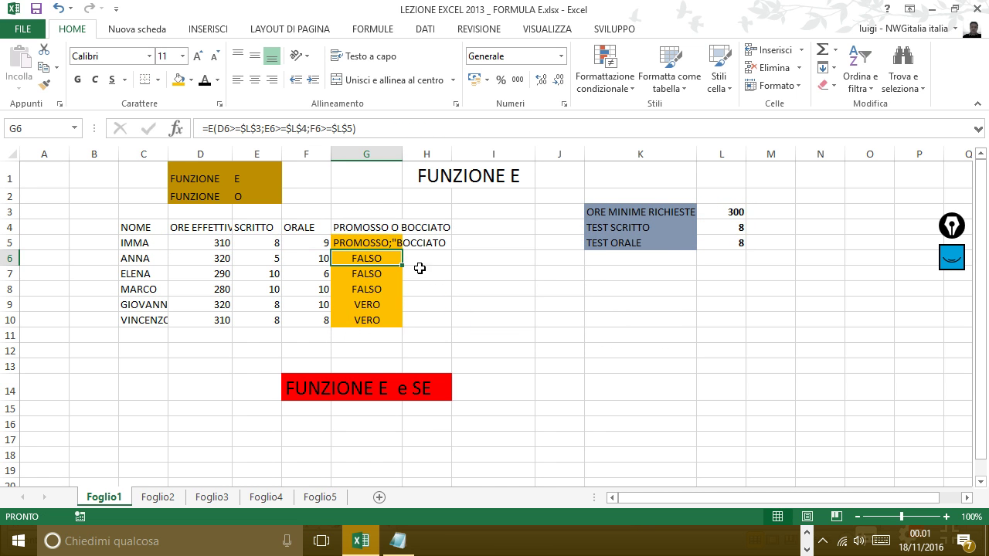
pyautogui.click(373, 242)
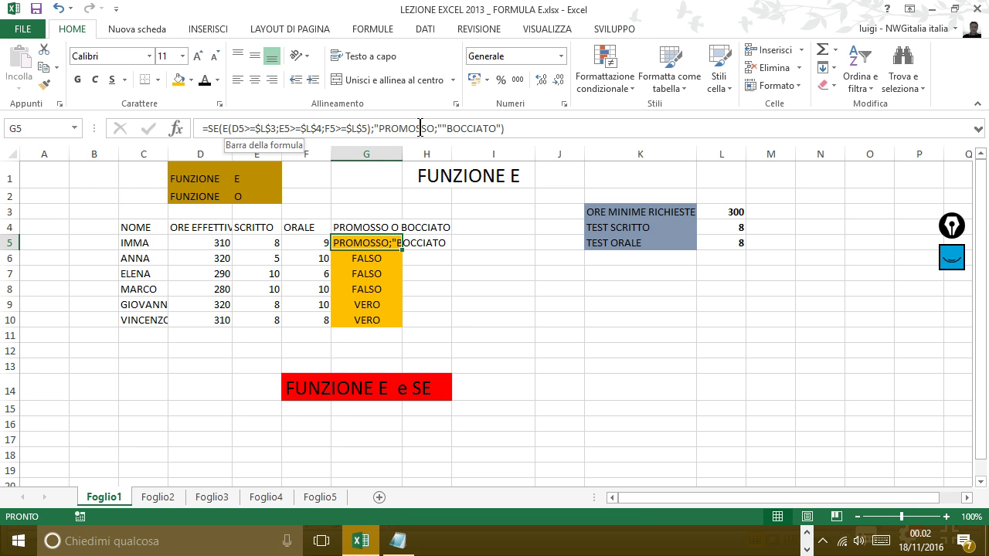
pyautogui.click(442, 128)
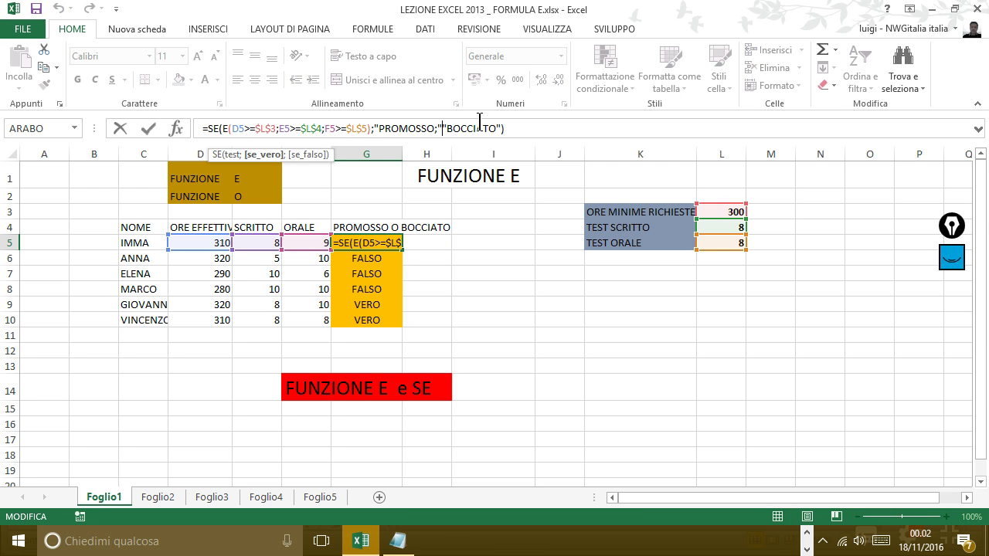
pyautogui.press('BackSpace')
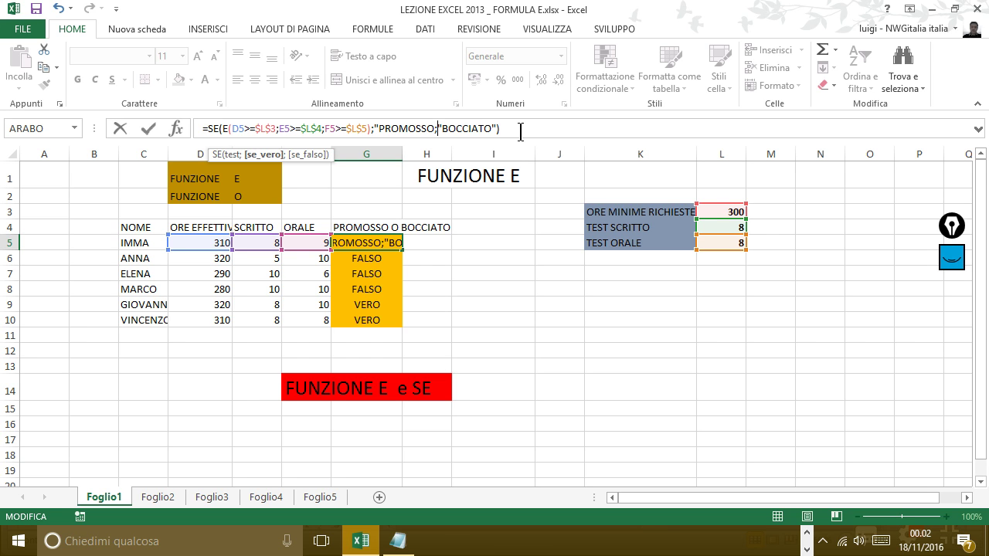
pyautogui.press('Return')
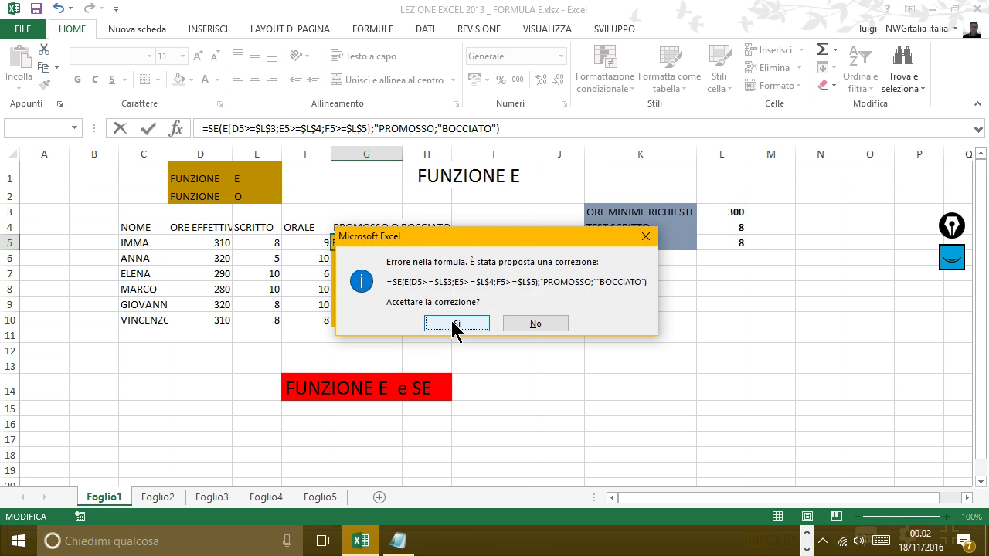
pyautogui.click(454, 325)
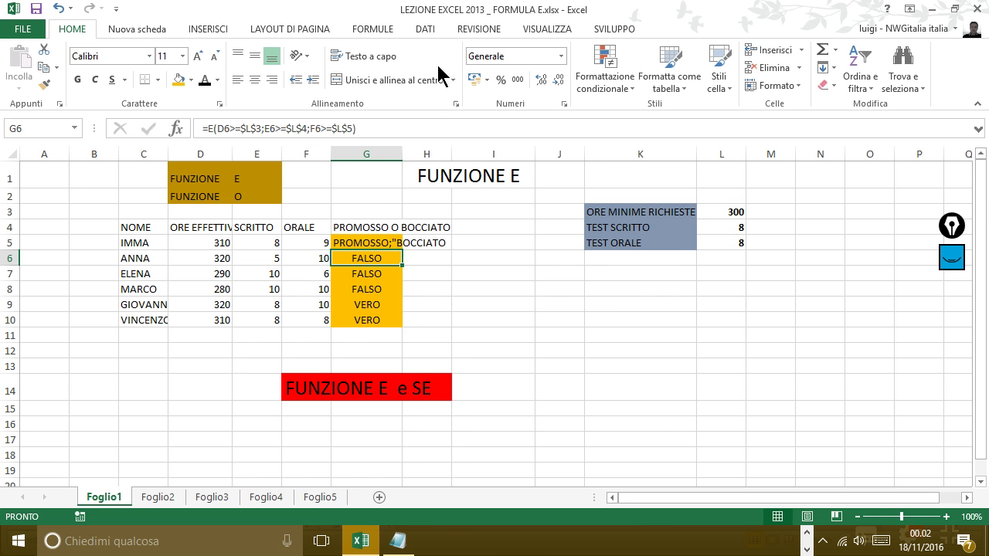
# - Retype the quoted "BOCCIATO" label in G5's formula, rejecting Excel's correction and dismissing the error
pyautogui.click(374, 243)
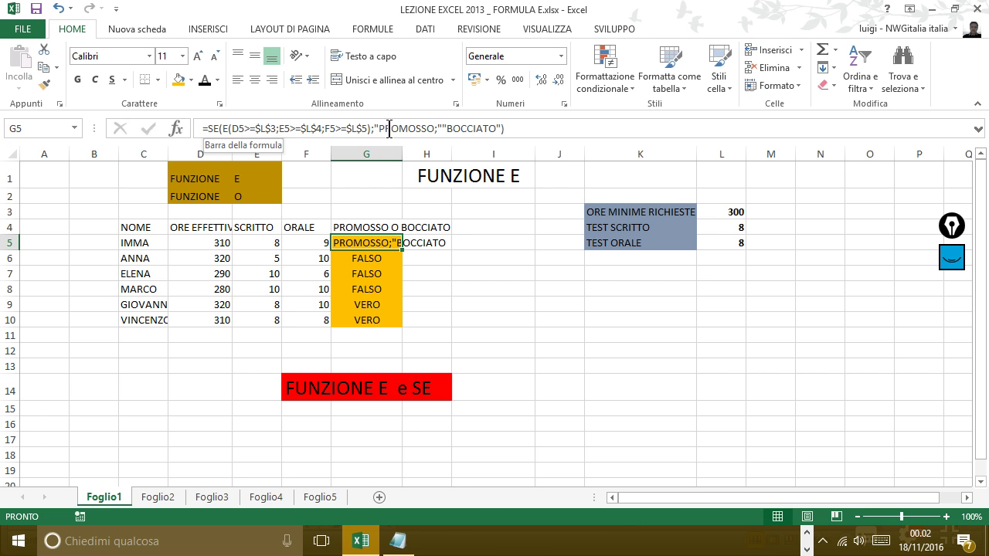
pyautogui.click(441, 129)
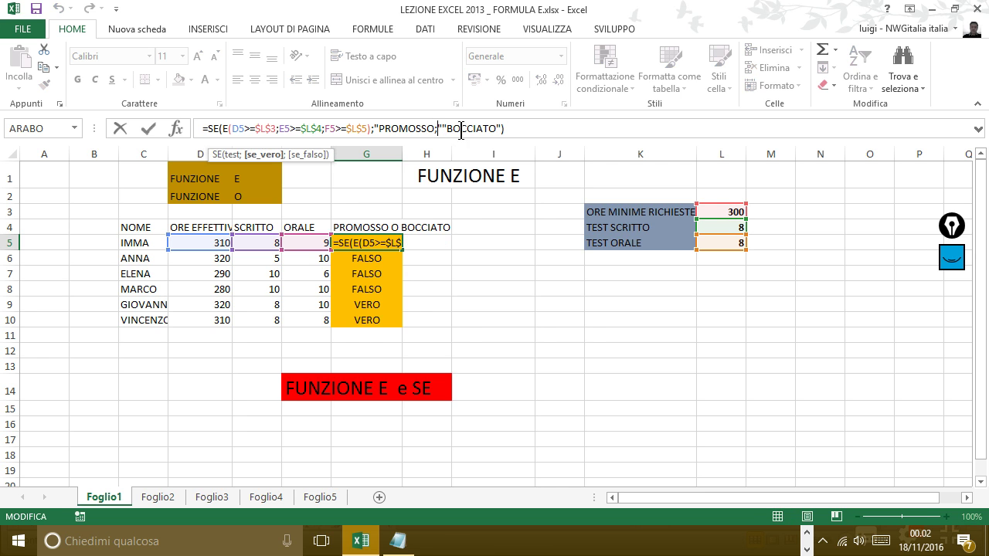
pyautogui.write('"')
pyautogui.press('Delete')
pyautogui.press('Delete')
pyautogui.press('Delete')
pyautogui.press('Delete')
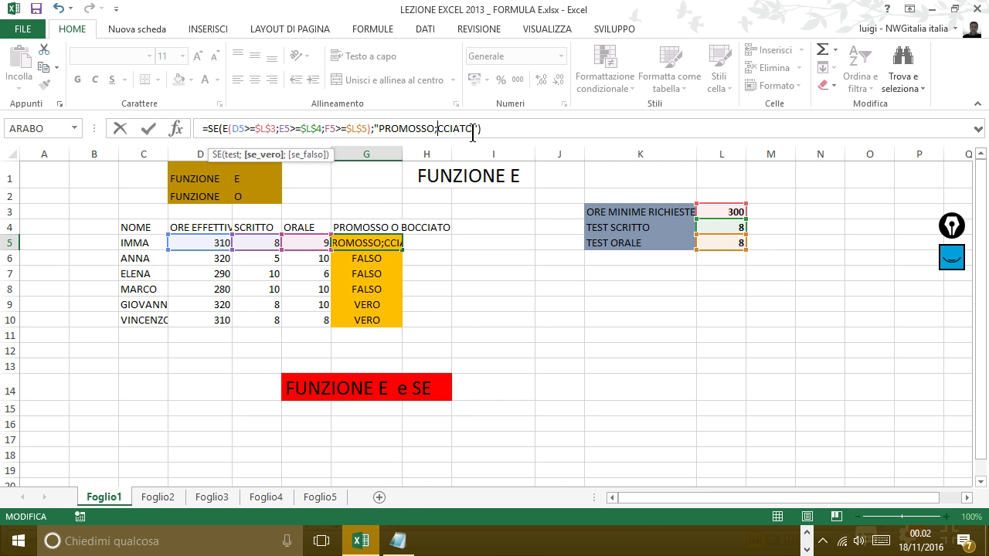
pyautogui.press('Delete')
pyautogui.press('Delete')
pyautogui.press('Delete')
pyautogui.press('Delete')
pyautogui.press('Delete')
pyautogui.press('Delete')
pyautogui.press('Delete')
pyautogui.write('"')
pyautogui.write('BOC')
pyautogui.press('BackSpace')
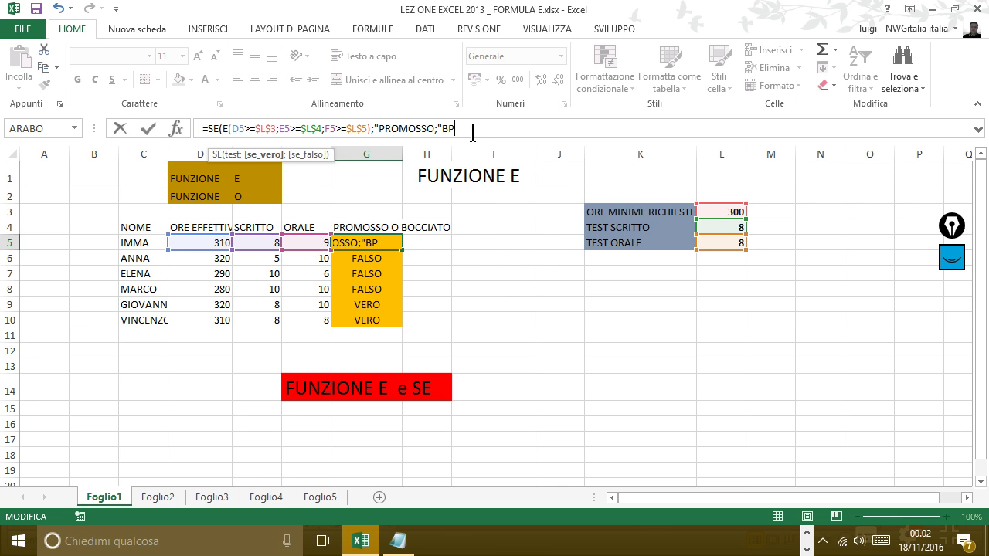
pyautogui.press('BackSpace')
pyautogui.write('OCCI')
pyautogui.write('ATO')
pyautogui.write('"')
pyautogui.write(')')
pyautogui.press('Return')
pyautogui.click(524, 324)
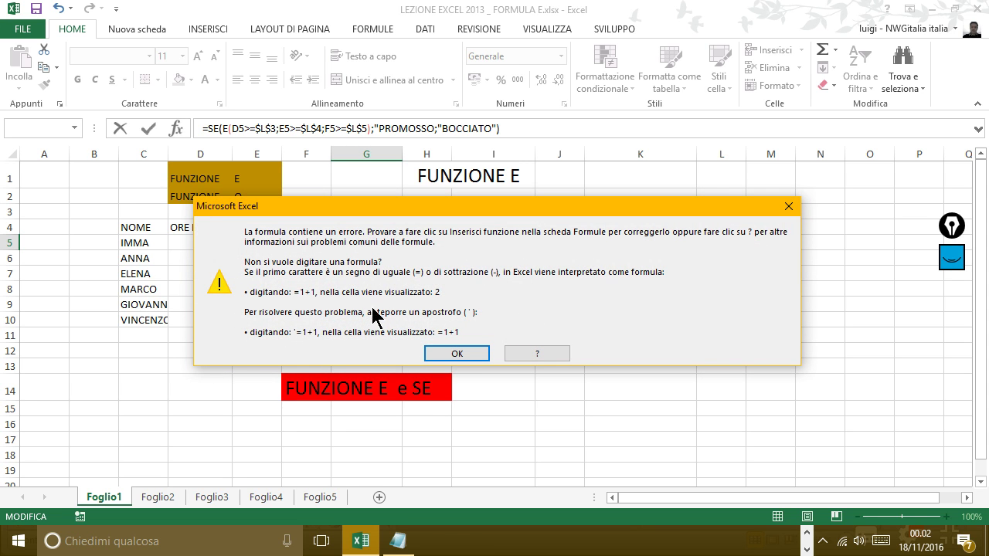
pyautogui.click(457, 354)
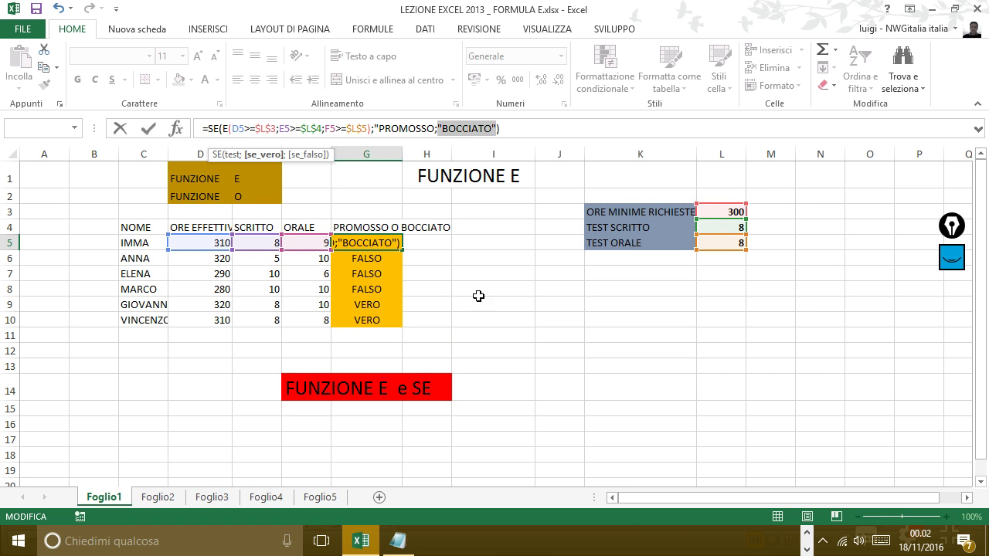
# - Trim the formula back to $L$5, removing its closing parenthesis, and dismiss the warnings
pyautogui.click(558, 129)
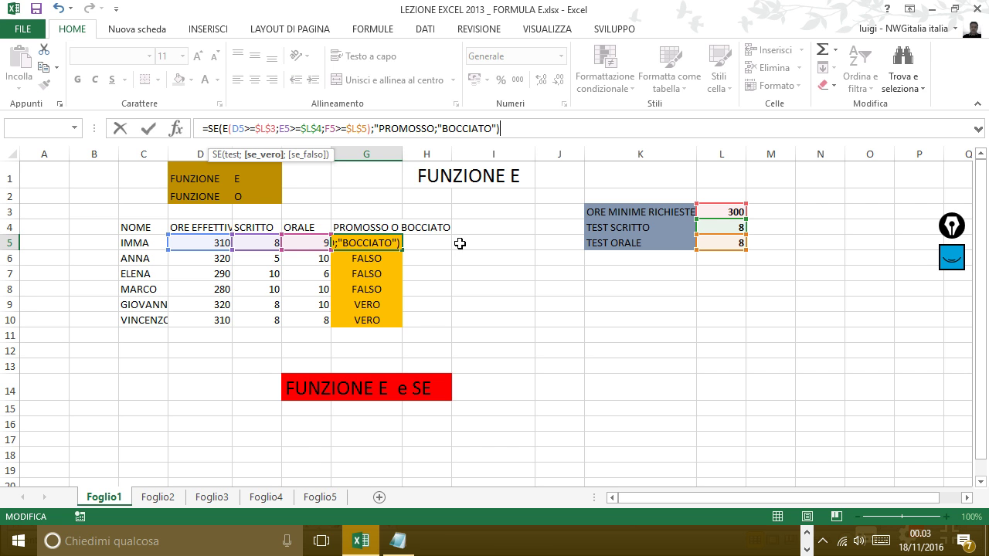
pyautogui.press('Return')
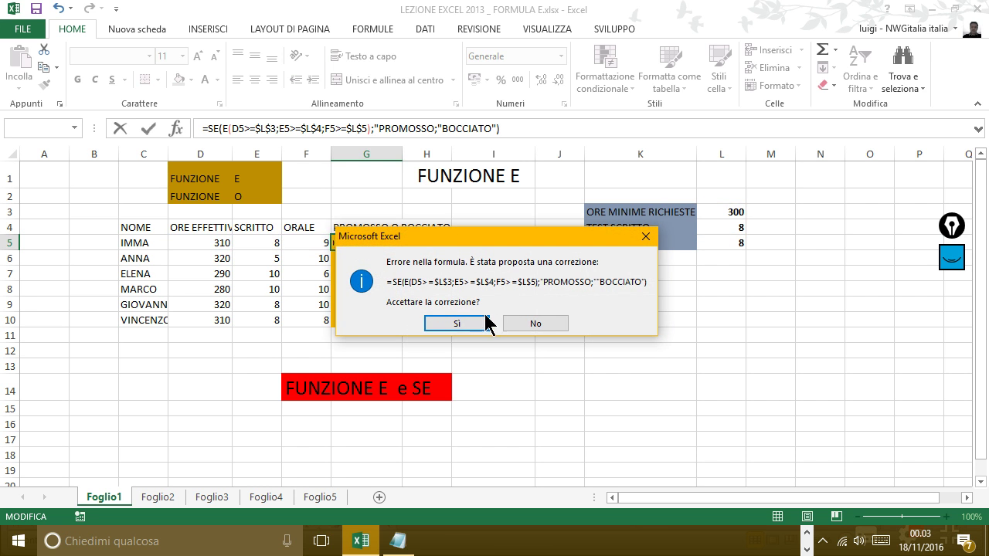
pyautogui.click(535, 323)
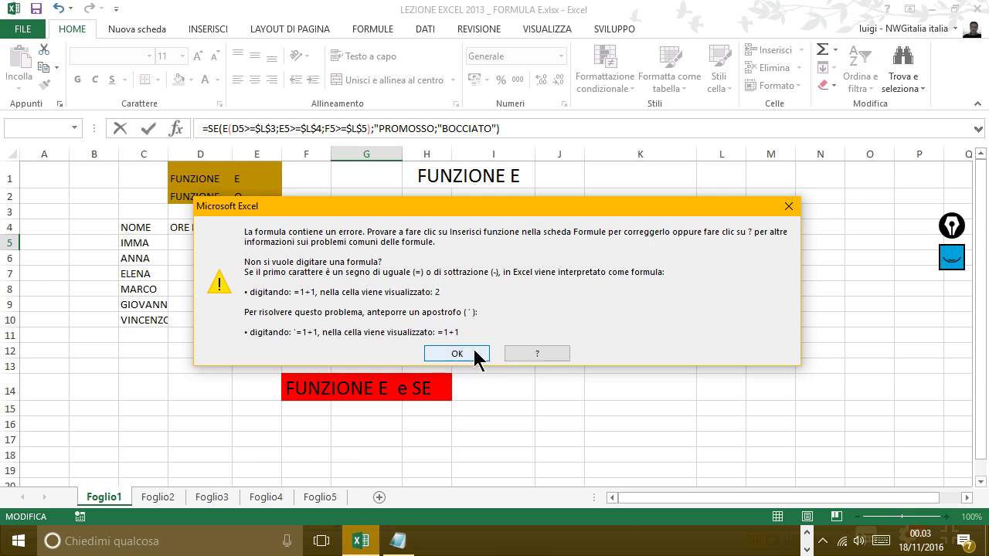
pyautogui.click(452, 354)
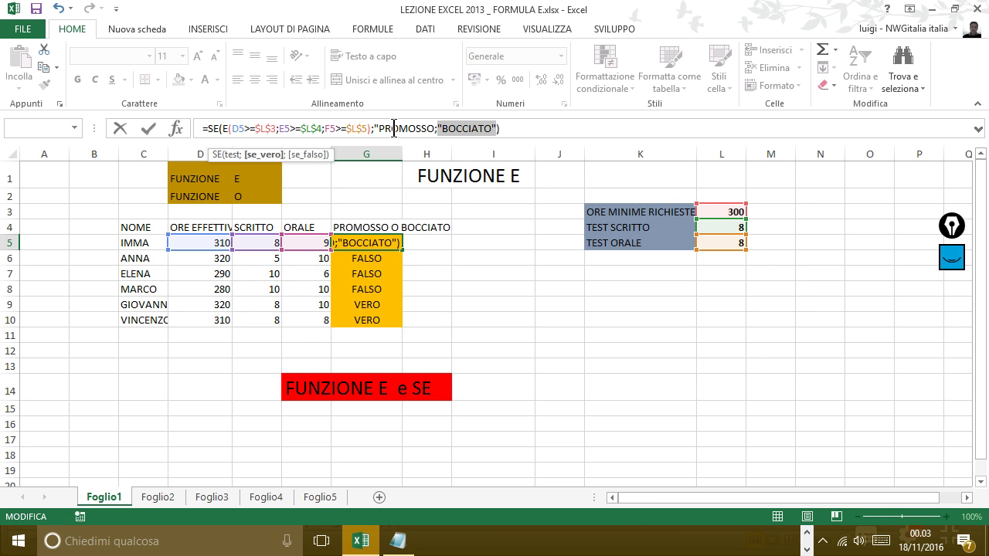
pyautogui.click(519, 126)
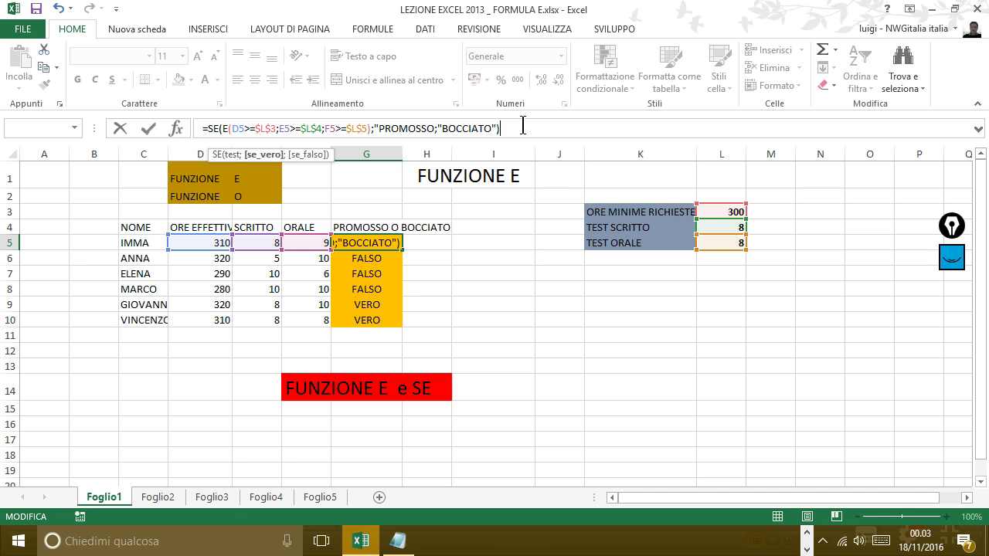
pyautogui.press('BackSpace')
pyautogui.press('BackSpace')
pyautogui.press('BackSpace')
pyautogui.press('BackSpace')
pyautogui.press('BackSpace')
pyautogui.press('BackSpace')
pyautogui.press('BackSpace')
pyautogui.press('BackSpace')
pyautogui.press('BackSpace')
pyautogui.press('BackSpace')
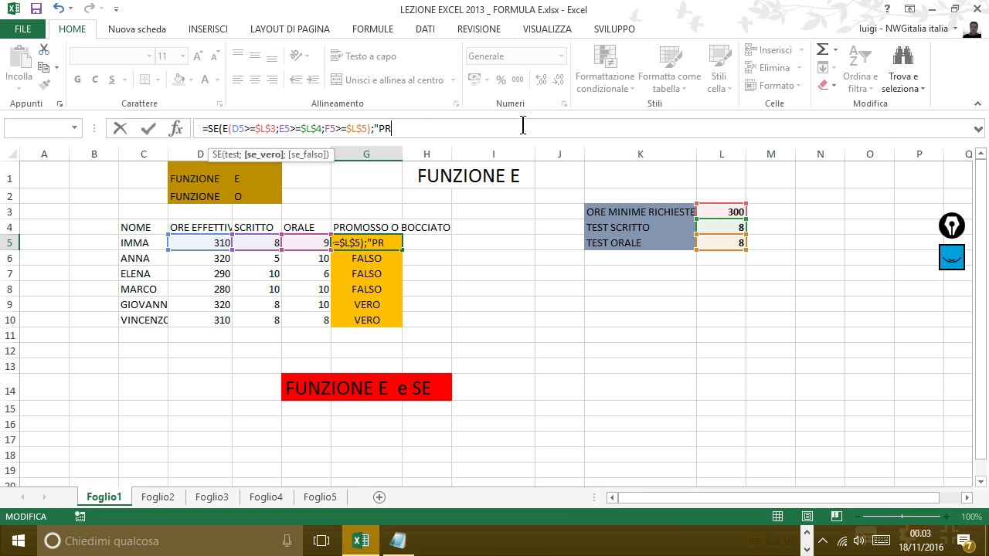
pyautogui.press('BackSpace')
pyautogui.press('BackSpace')
pyautogui.press('BackSpace')
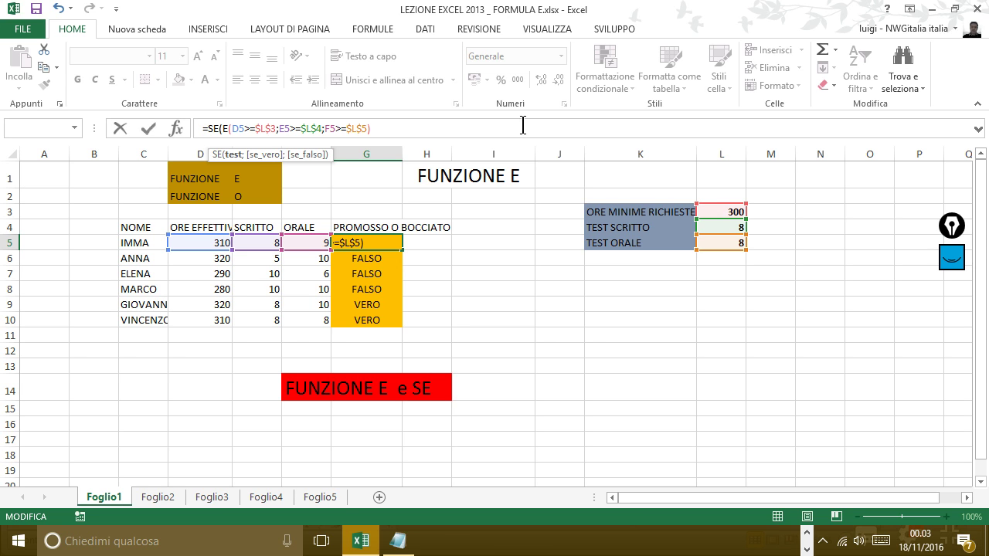
pyautogui.press('BackSpace')
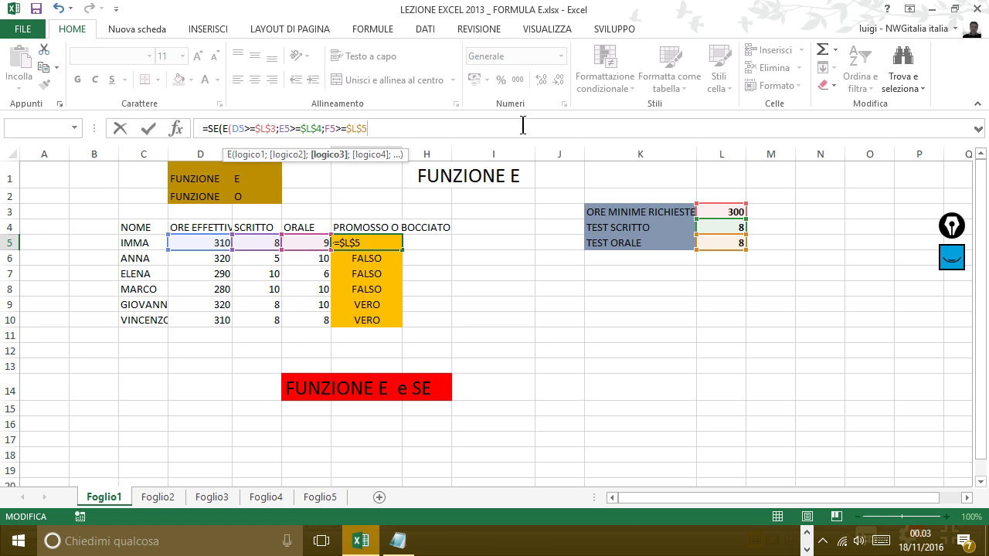
pyautogui.press('Return')
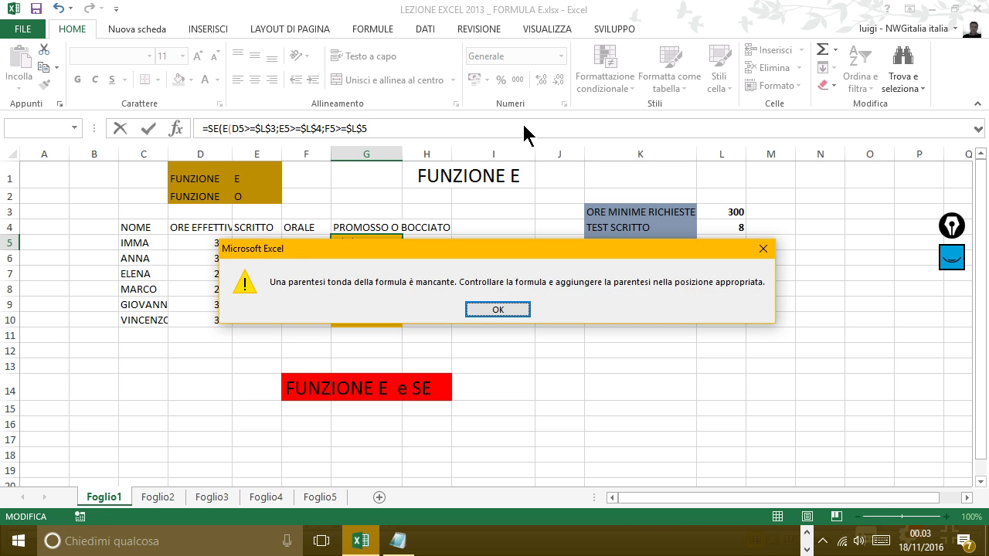
pyautogui.click(493, 309)
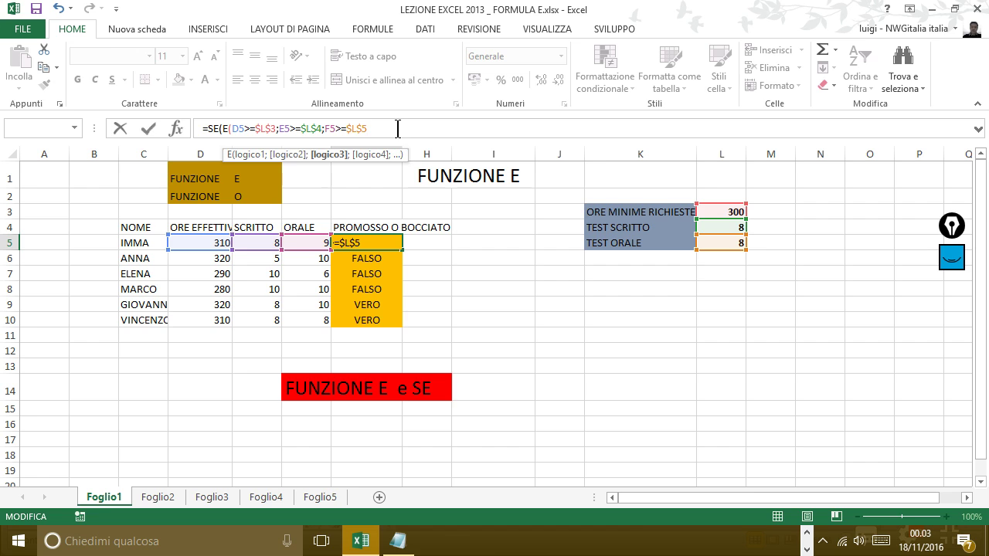
# - Append ;"PROMOSSO";"BOCCIATO"))) to the formula, though Excel still reports an error
pyautogui.write(';')
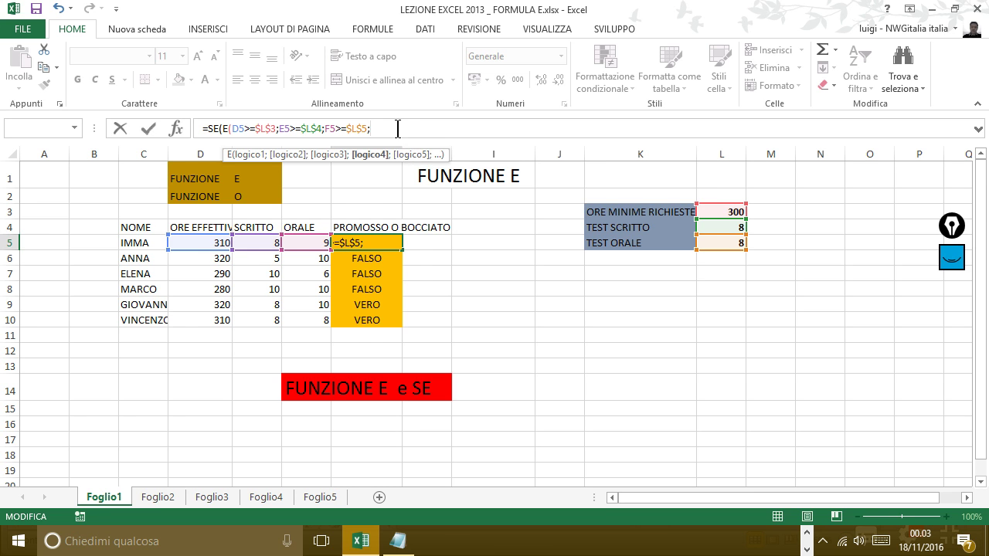
pyautogui.write('"')
pyautogui.write('PROMO')
pyautogui.write('SSO')
pyautogui.write('"')
pyautogui.write(';')
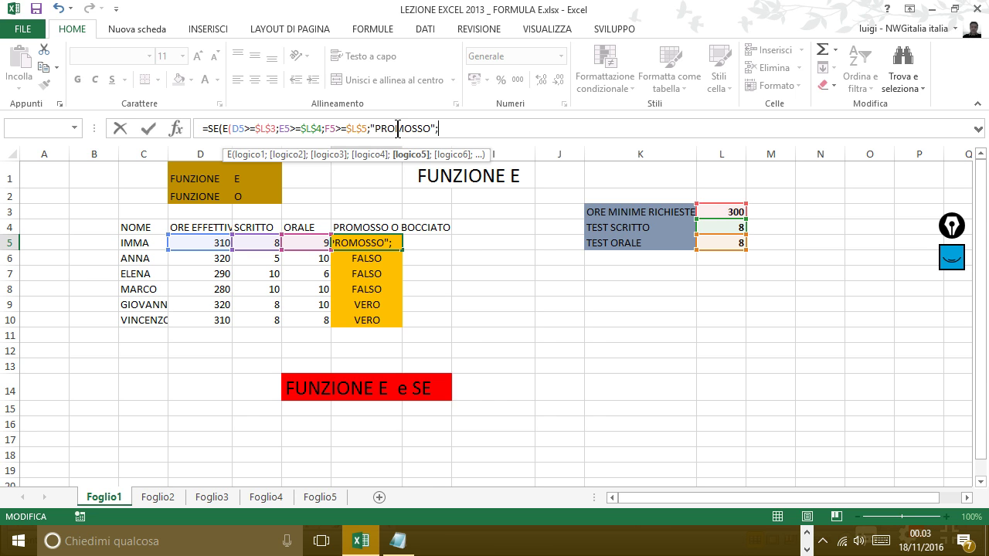
pyautogui.write('"BOC')
pyautogui.press('BackSpace')
pyautogui.press('BackSpace')
pyautogui.write('O')
pyautogui.write('CCIATO')
pyautogui.write('"')
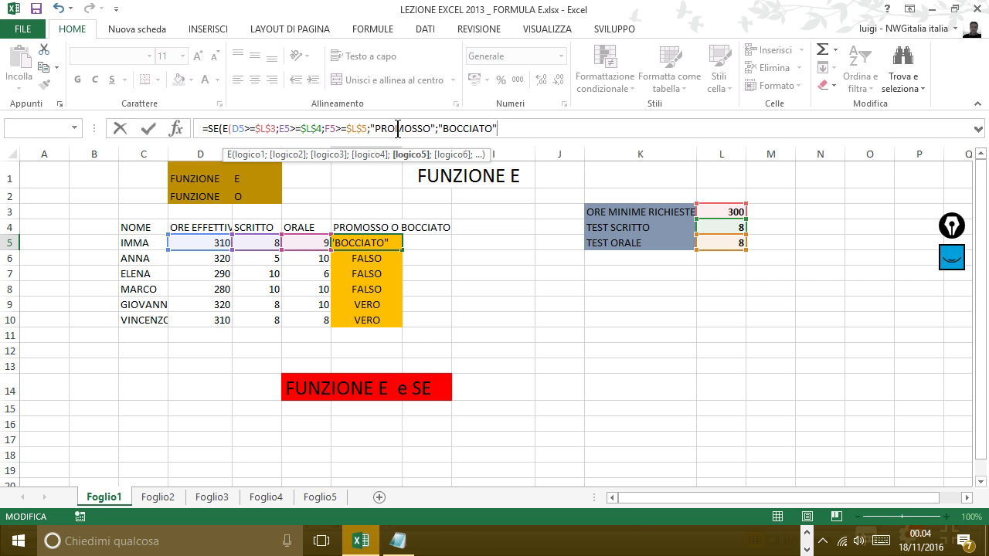
pyautogui.write(')')
pyautogui.write(')')
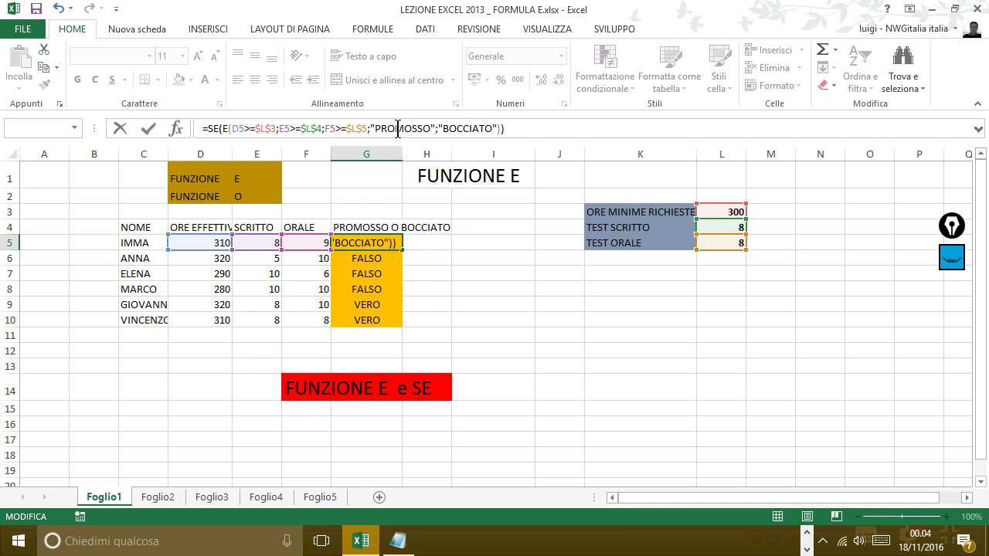
pyautogui.press('Return')
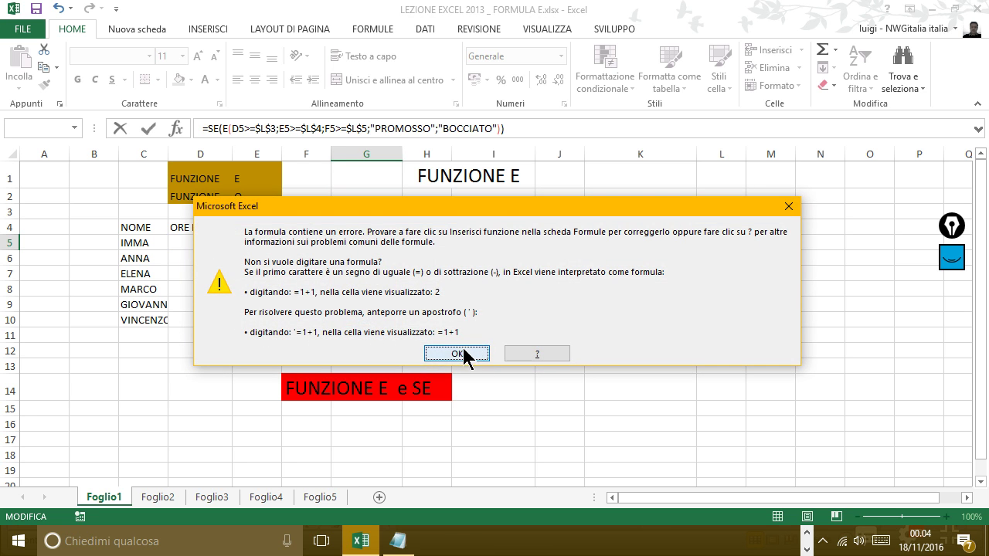
pyautogui.click(458, 354)
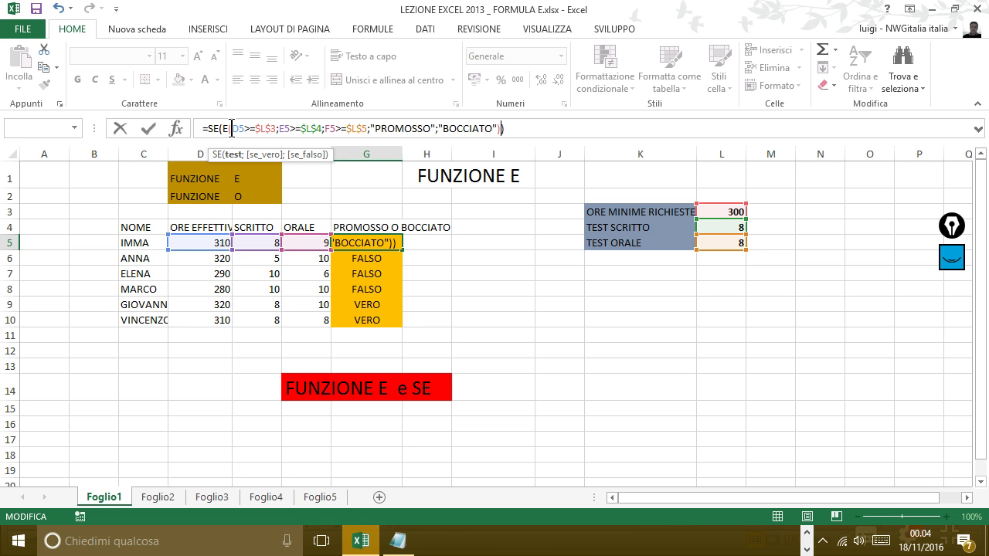
# - Remove the E(...) condition, then erase the whole faulty SE formula so G5 is empty
pyautogui.click(232, 128)
pyautogui.press('BackSpace')
pyautogui.write('E')
pyautogui.moveTo(222, 128); pyautogui.dragTo(367, 128)
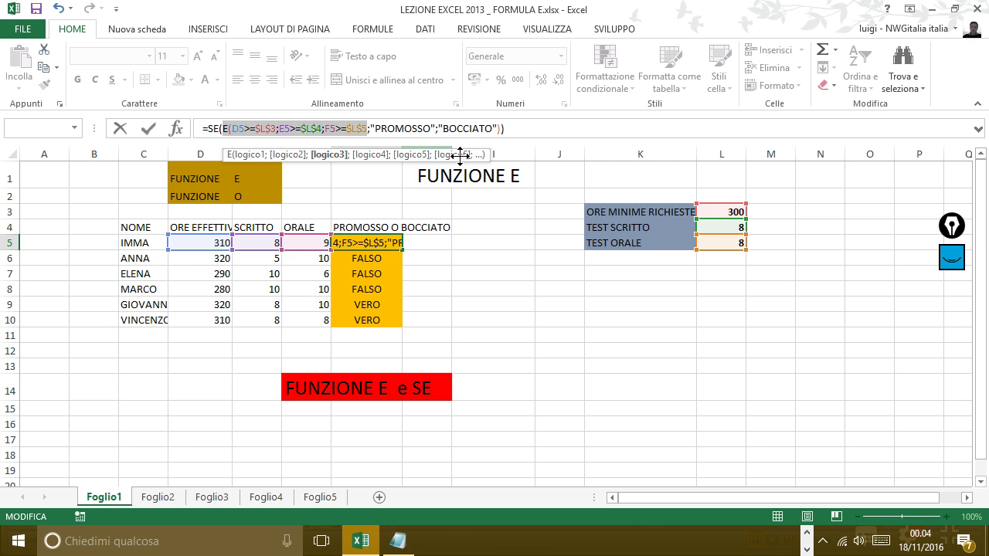
pyautogui.press('Delete')
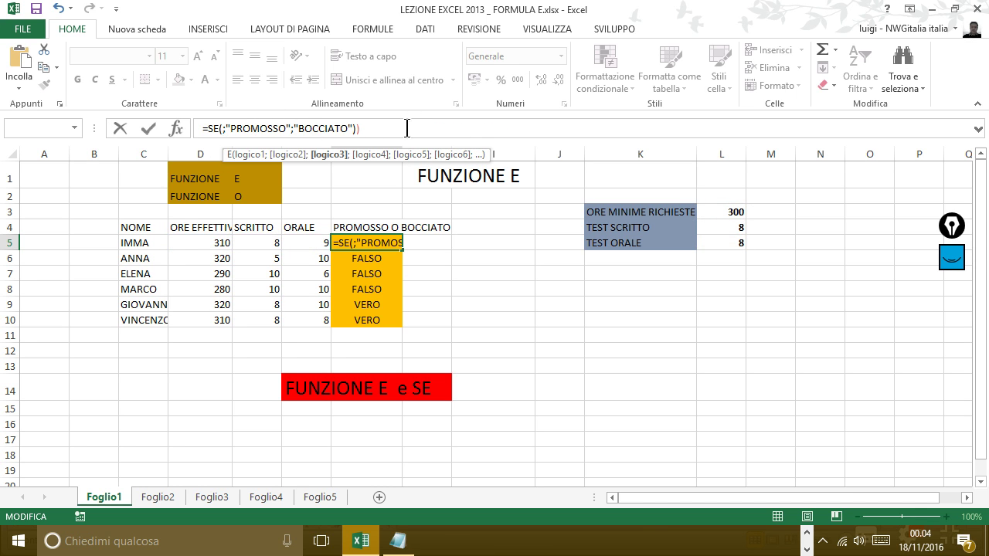
pyautogui.moveTo(403, 128); pyautogui.dragTo(4, 136)
pyautogui.press('Delete')
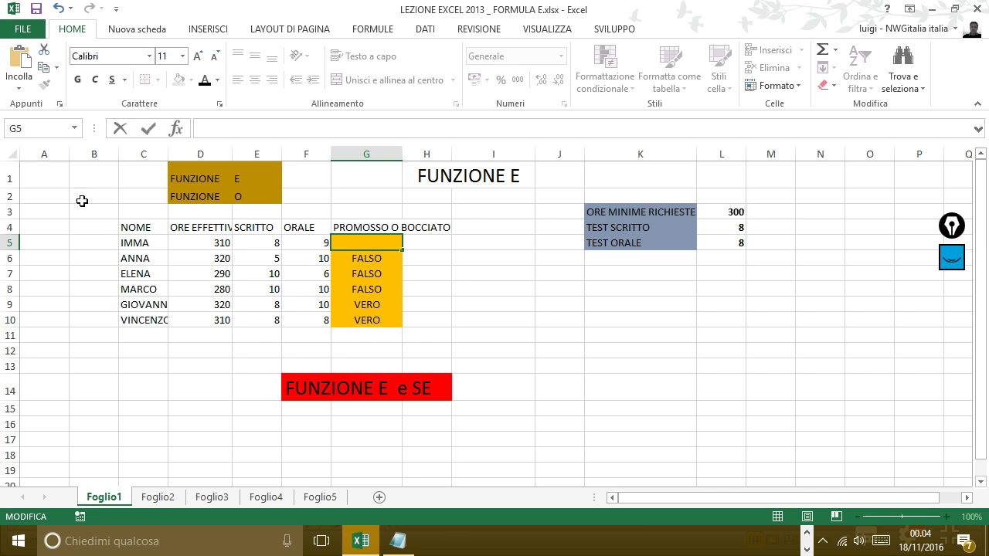
pyautogui.write('=')
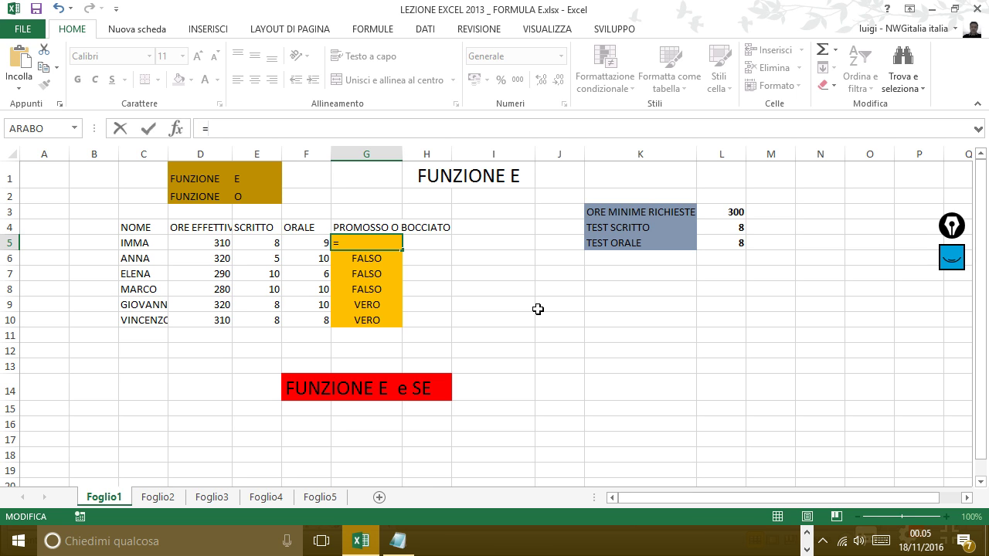
pyautogui.write('E(')
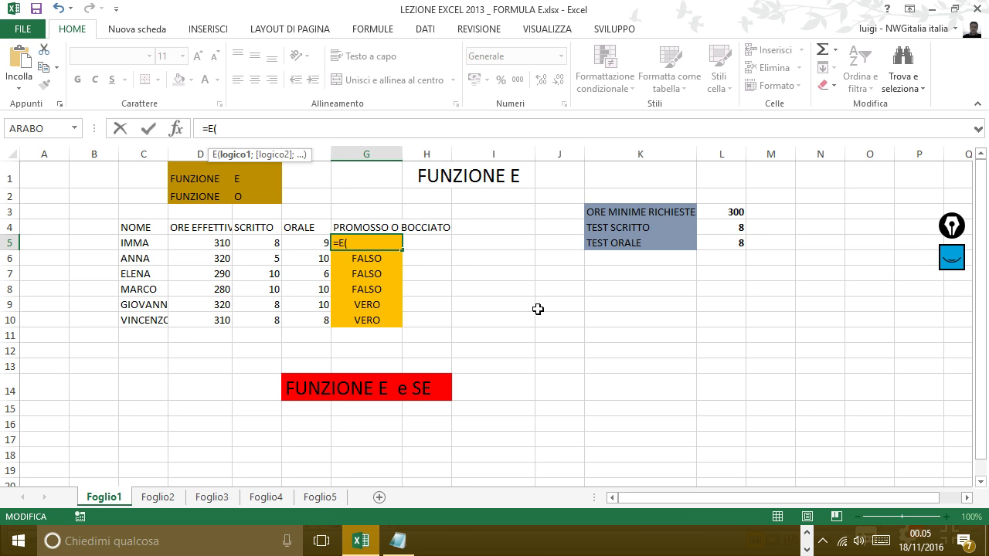
pyautogui.write('E(D5>=$L$3;E5>=$L$4;F5>=$L$5')
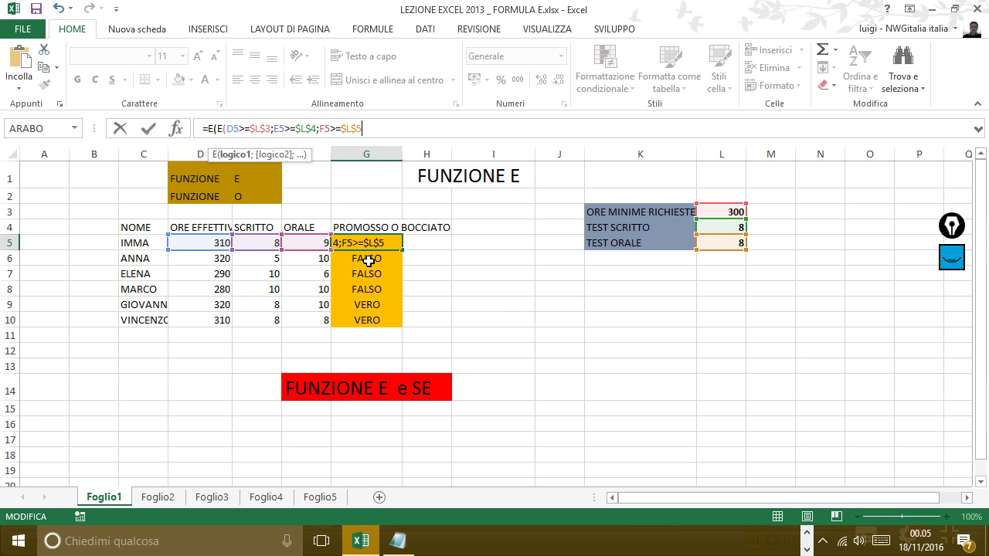
pyautogui.press('Return')
pyautogui.click(537, 318)
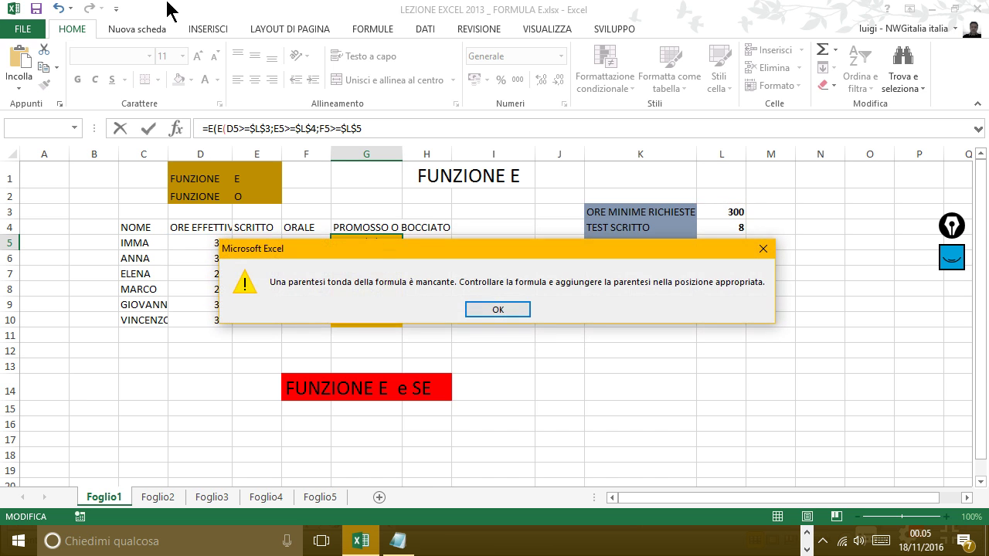
pyautogui.click(492, 310)
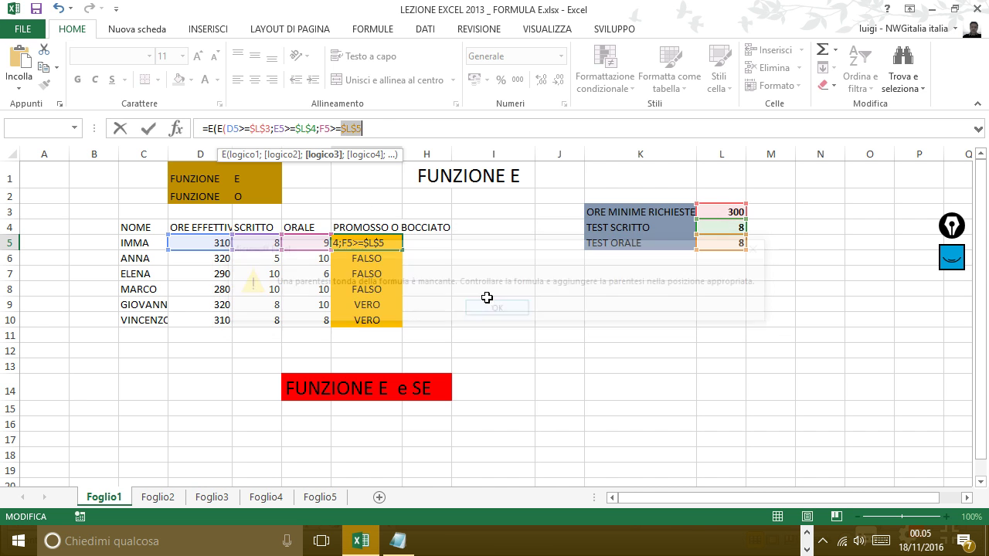
pyautogui.moveTo(394, 129); pyautogui.dragTo(203, 128)
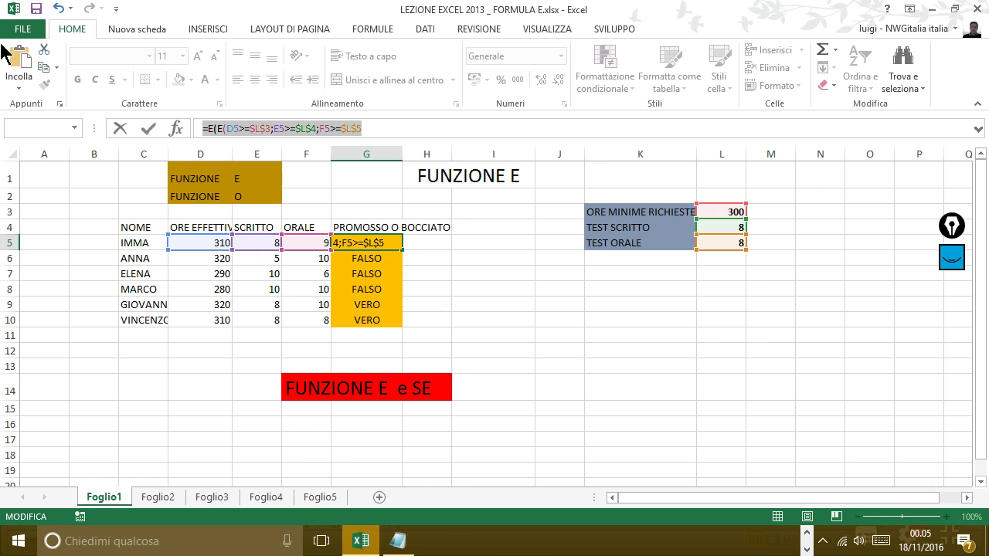
pyautogui.press('Delete')
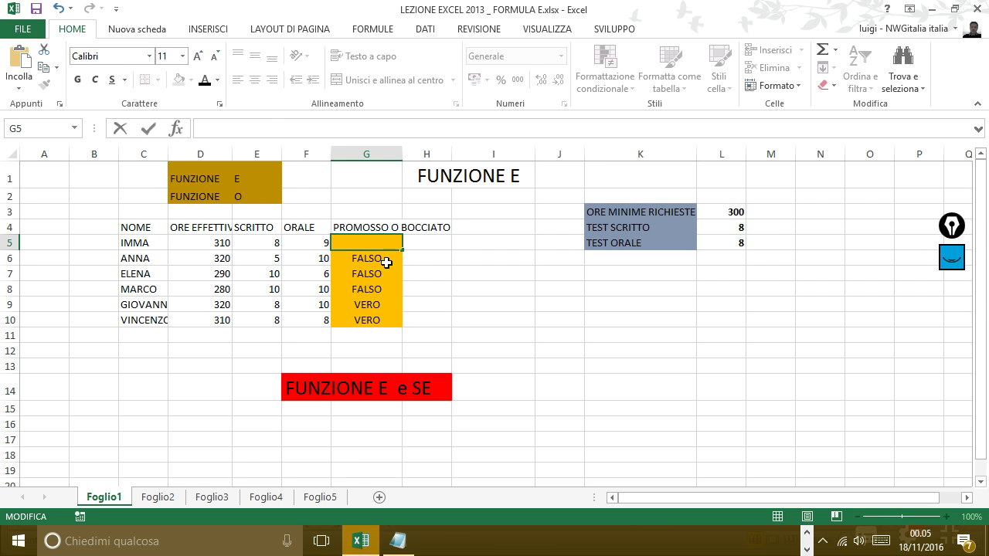
pyautogui.click(384, 258)
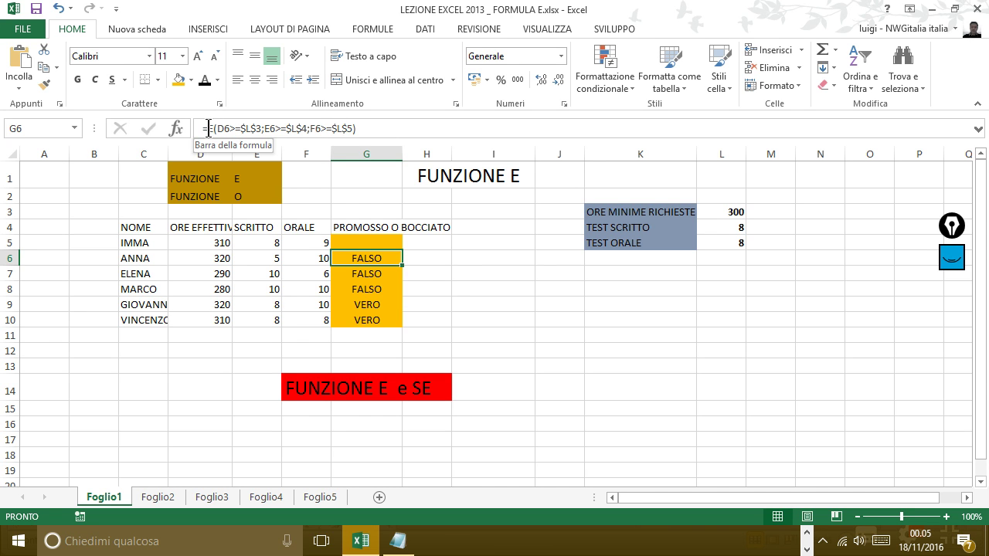
pyautogui.moveTo(217, 128); pyautogui.dragTo(371, 136)
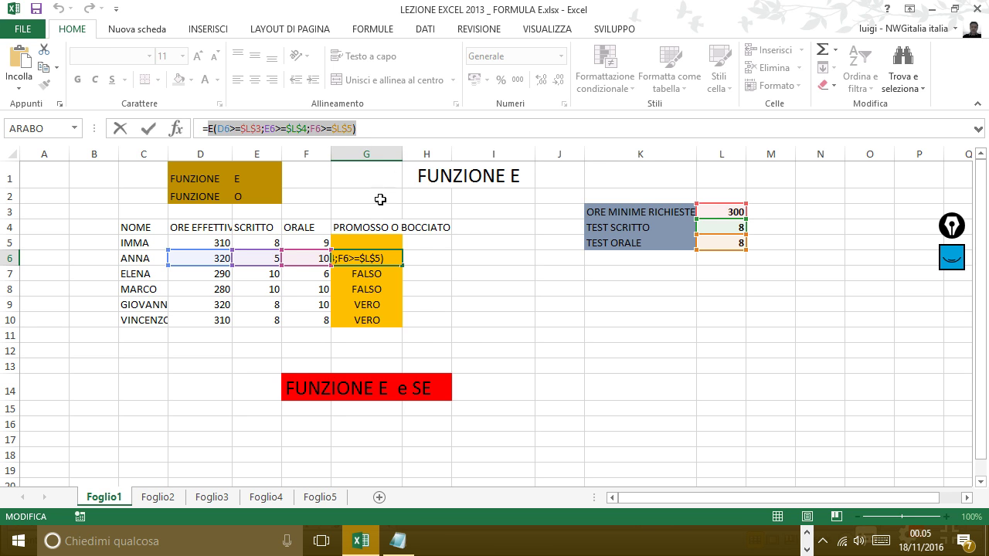
pyautogui.click(375, 243)
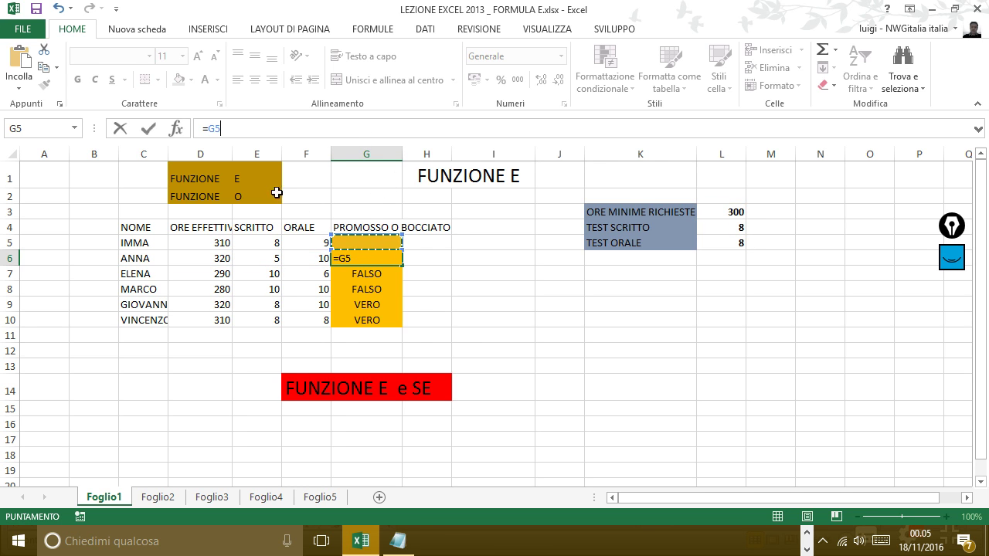
pyautogui.moveTo(232, 129); pyautogui.dragTo(6, 109)
pyautogui.press('BackSpace')
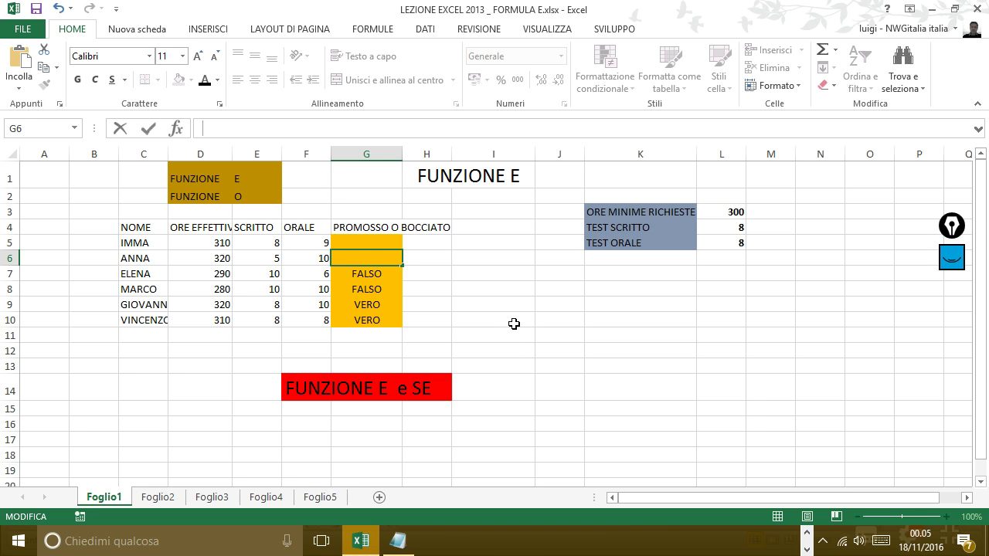
pyautogui.press('Escape')
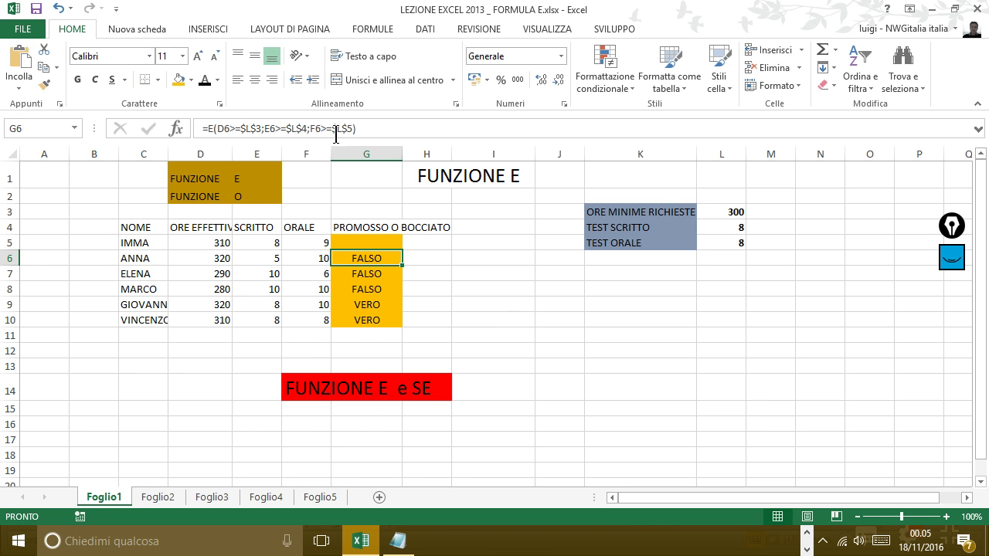
pyautogui.click(367, 246)
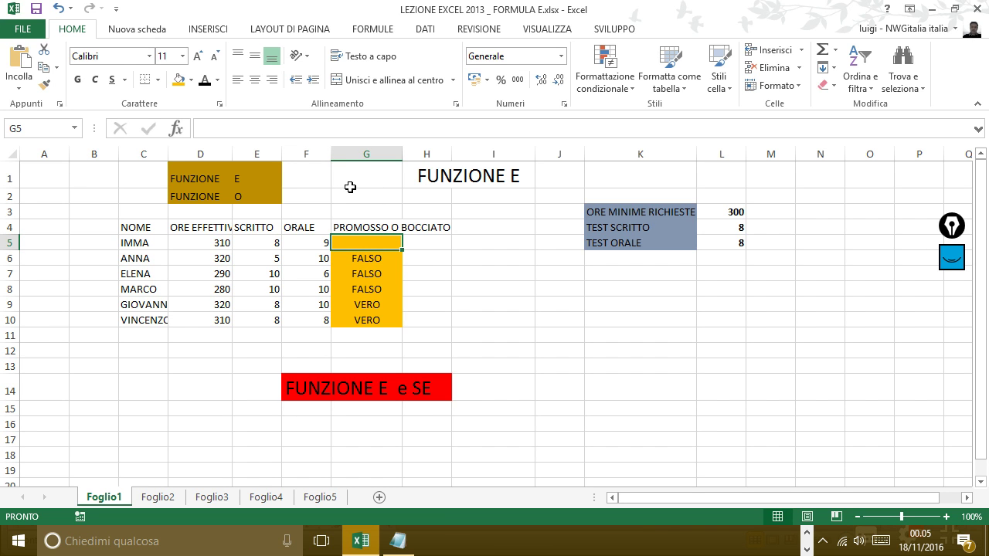
# - Enter =SE(E(D6>=$L$3;E6>=$L$4;F6>=$L$5);"PROMOSSO";"BOCCIATO") in G5 and fill it down to G10
pyautogui.write('=')
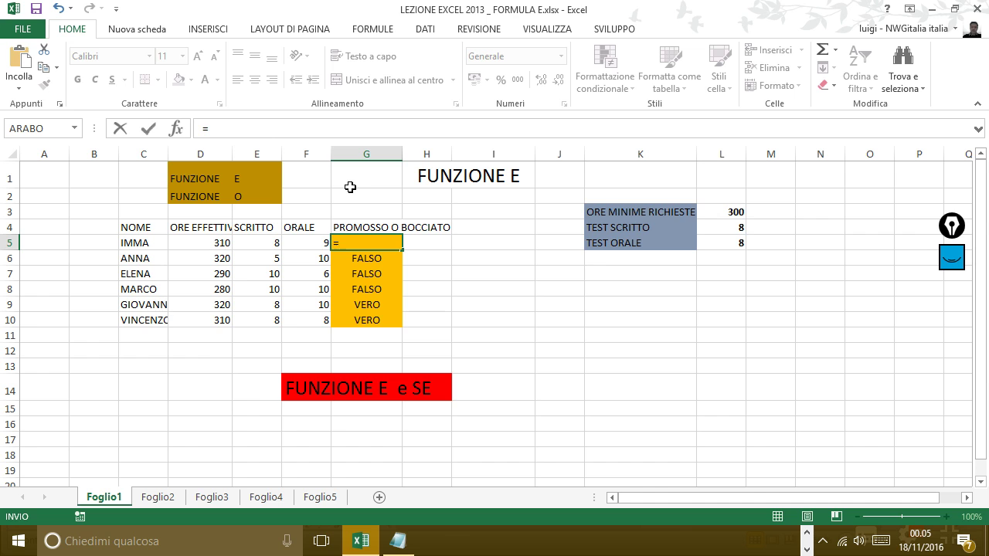
pyautogui.write('SE')
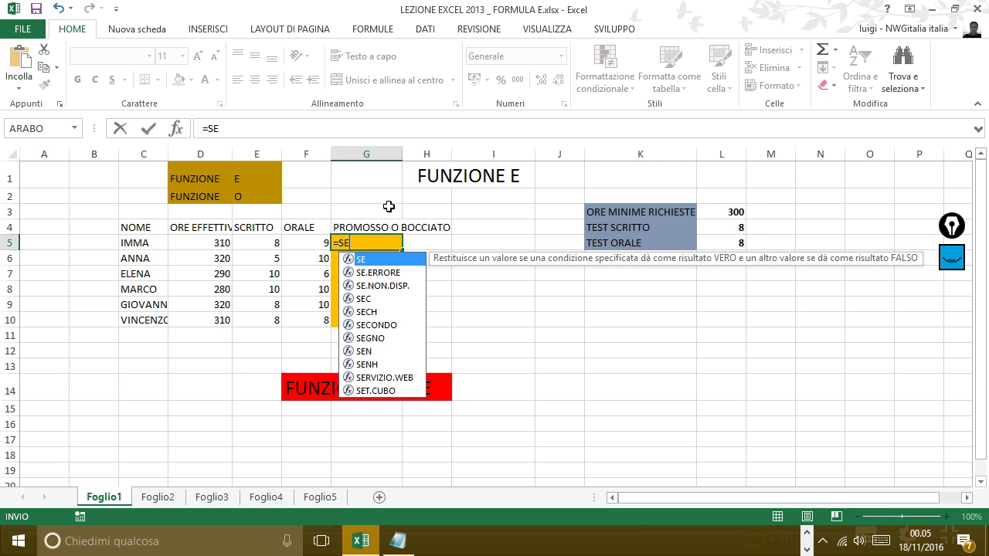
pyautogui.write('(')
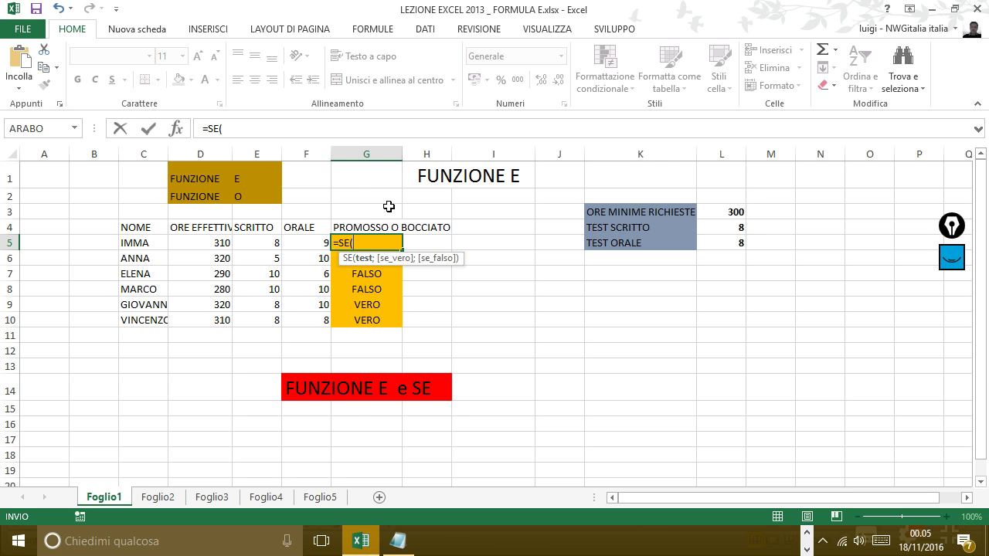
pyautogui.write('E(D6>=$L$3;E6>=$L$4;F6>=$L$5)')
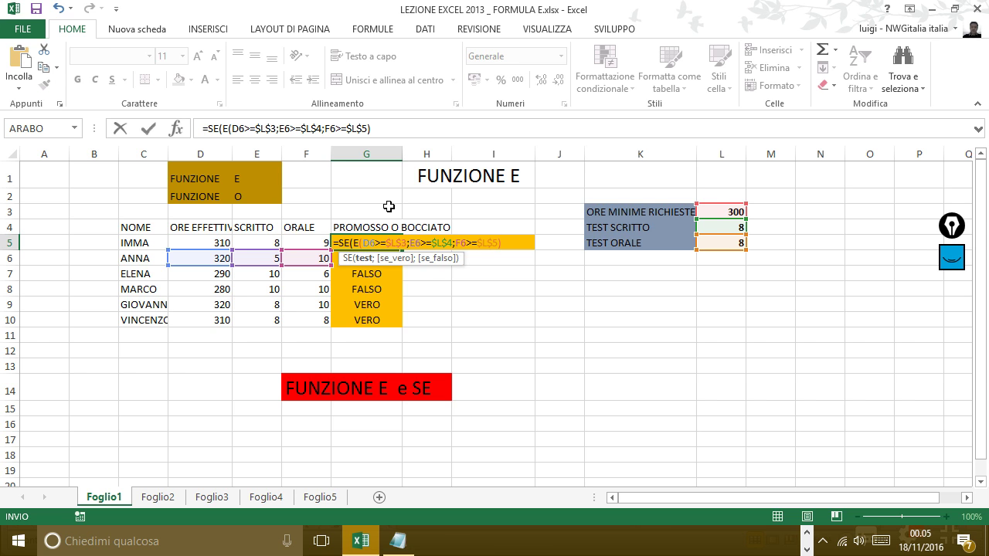
pyautogui.write(';')
pyautogui.write('"')
pyautogui.write('PROMO')
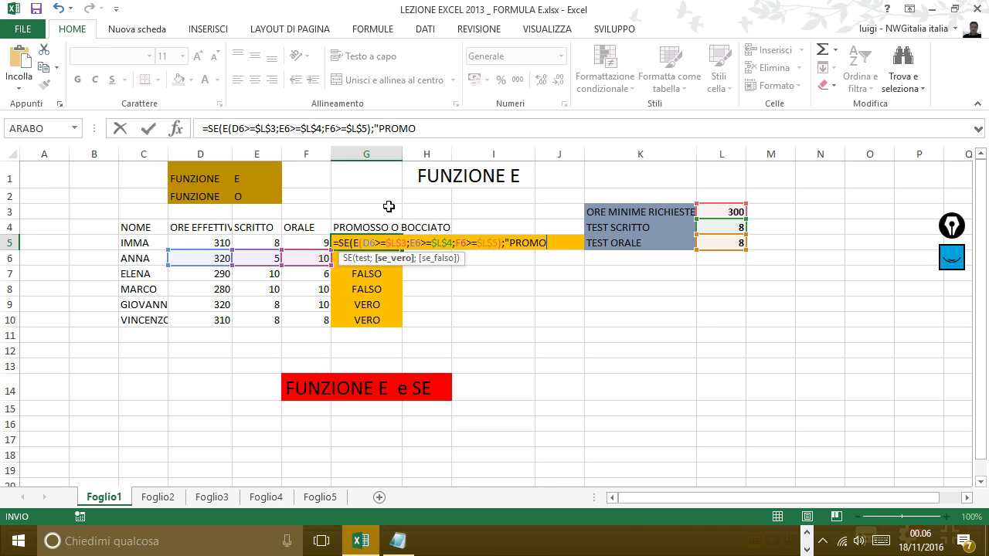
pyautogui.write('SSO')
pyautogui.write('";')
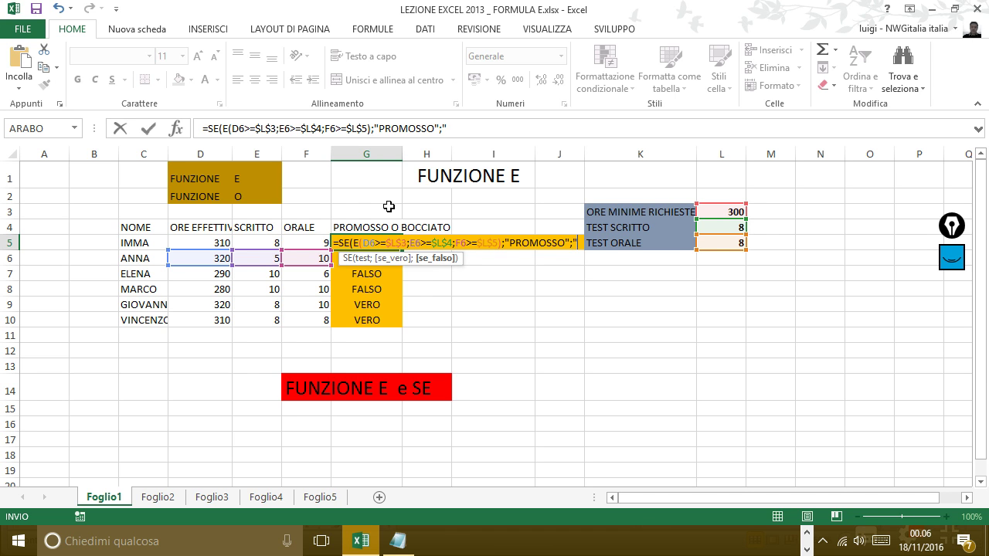
pyautogui.write('"BOCCIA')
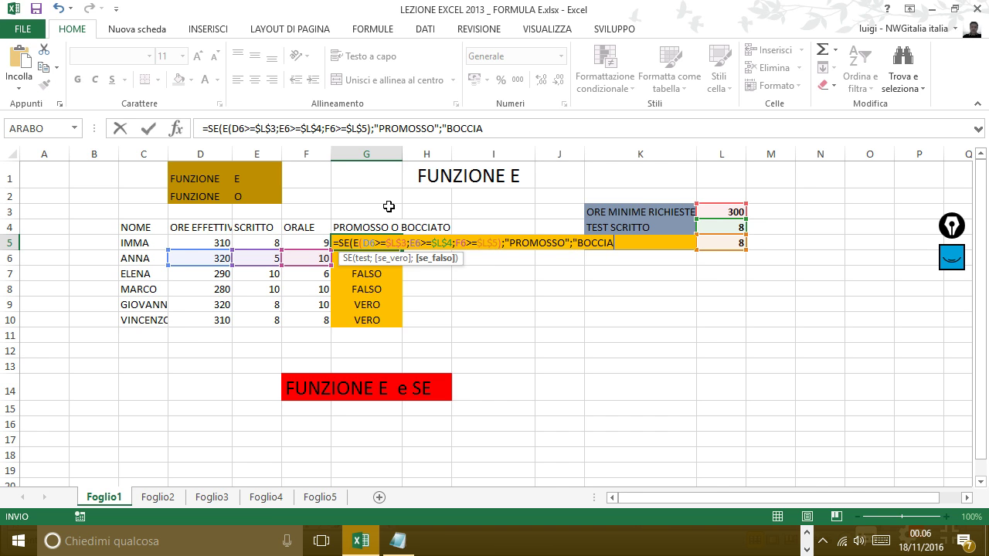
pyautogui.write('TO')
pyautogui.write('"')
pyautogui.write(')')
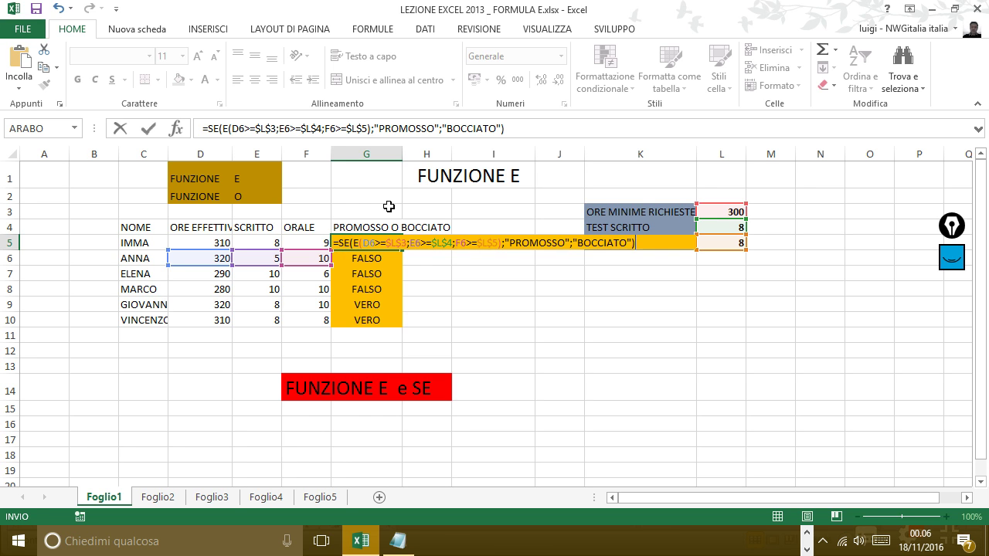
pyautogui.press('Return')
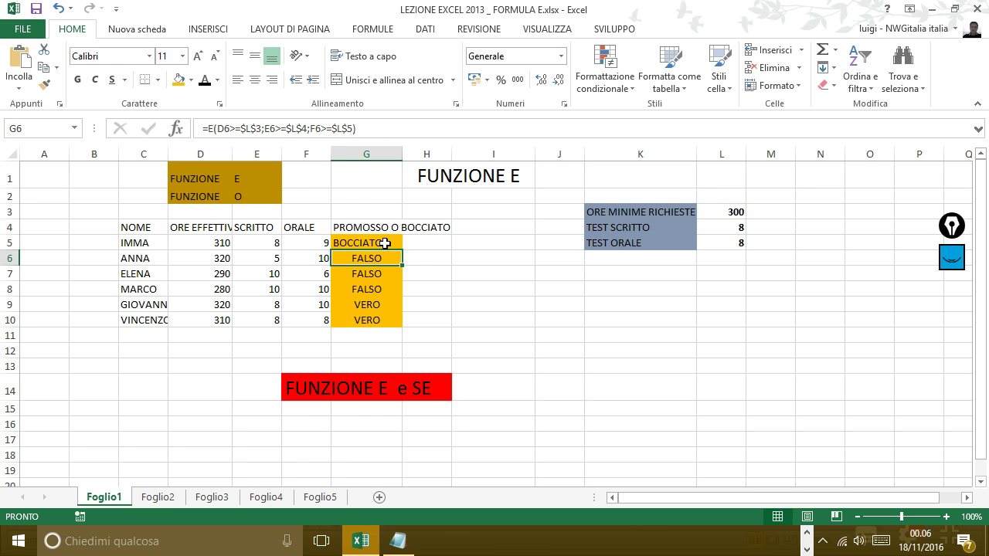
pyautogui.click(385, 243)
pyautogui.moveTo(403, 253); pyautogui.dragTo(402, 324)
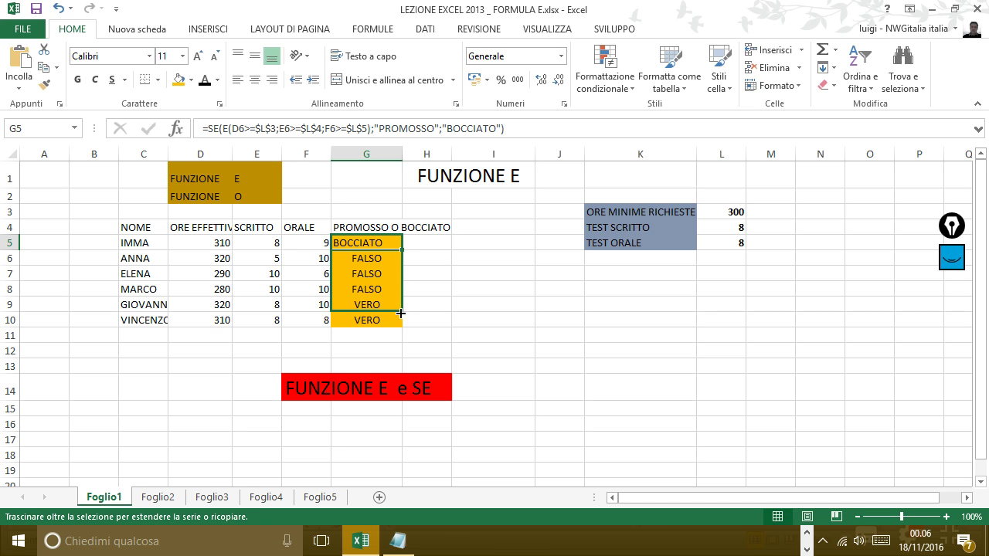
pyautogui.click(532, 291)
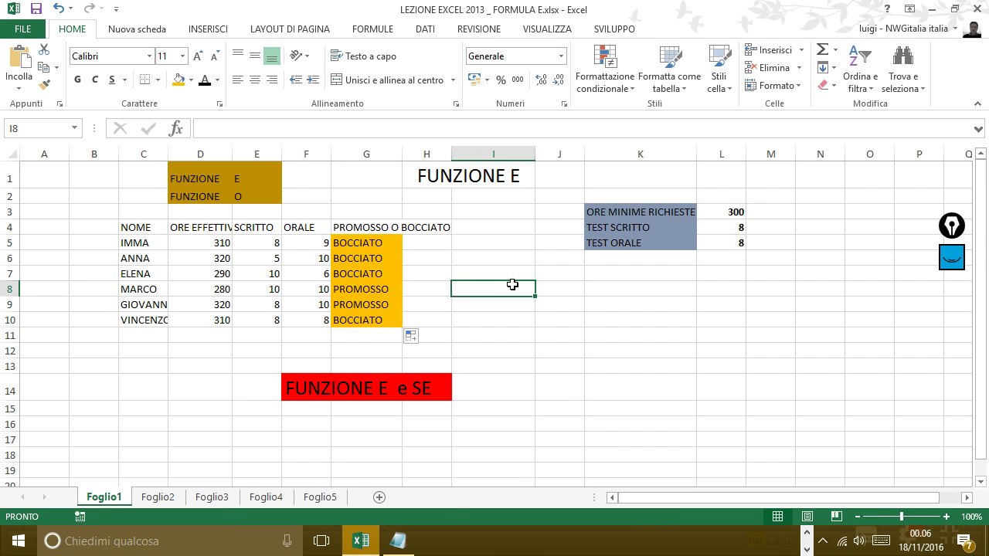
pyautogui.click(398, 541)
# - Append the lines SCUSATE L'ERRORE . and BENE, ALLA FINE LA FORMULA FUNZIONA below FALSO
pyautogui.click(608, 486)
pyautogui.press('Return')
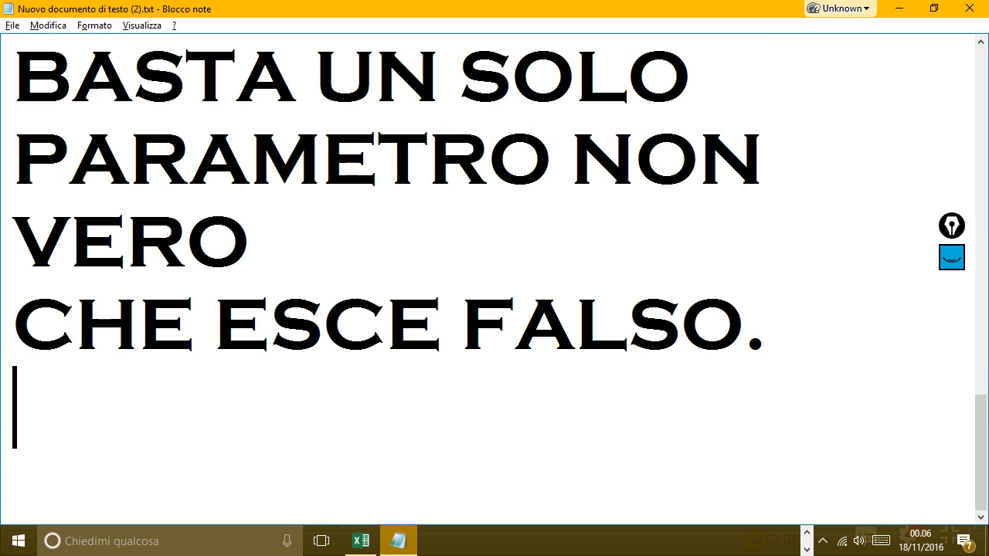
pyautogui.write('SCUSA')
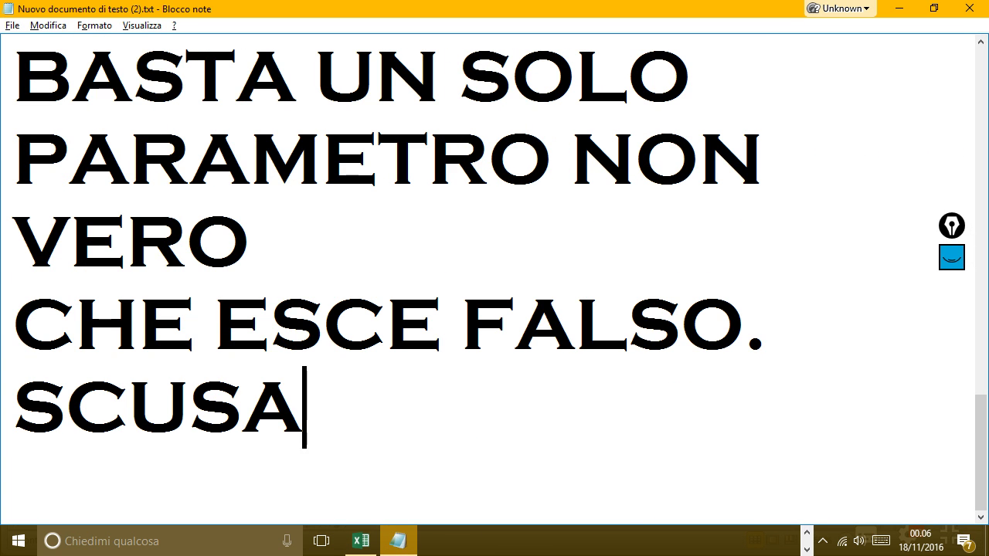
pyautogui.write("TE L'ERRORE ")
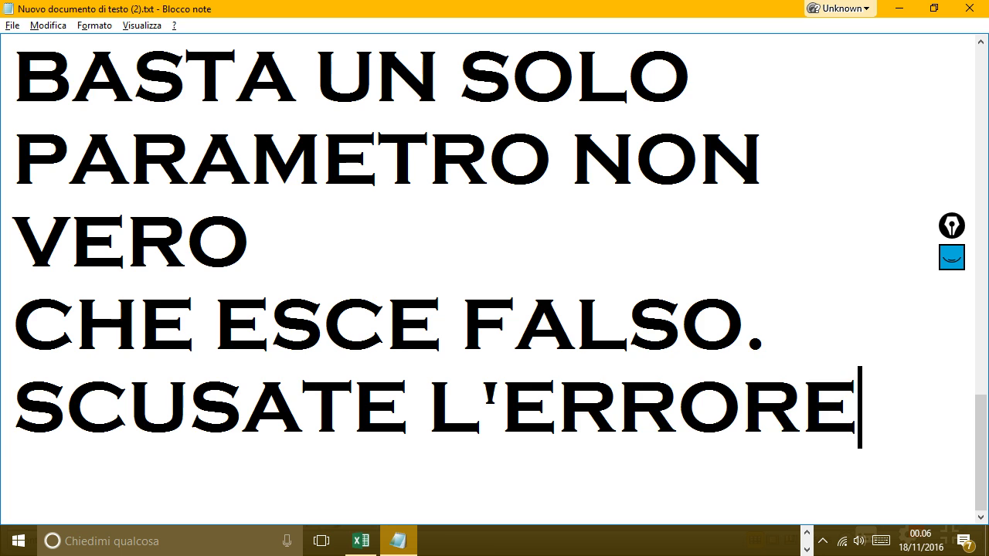
pyautogui.write('.')
pyautogui.press('Return')
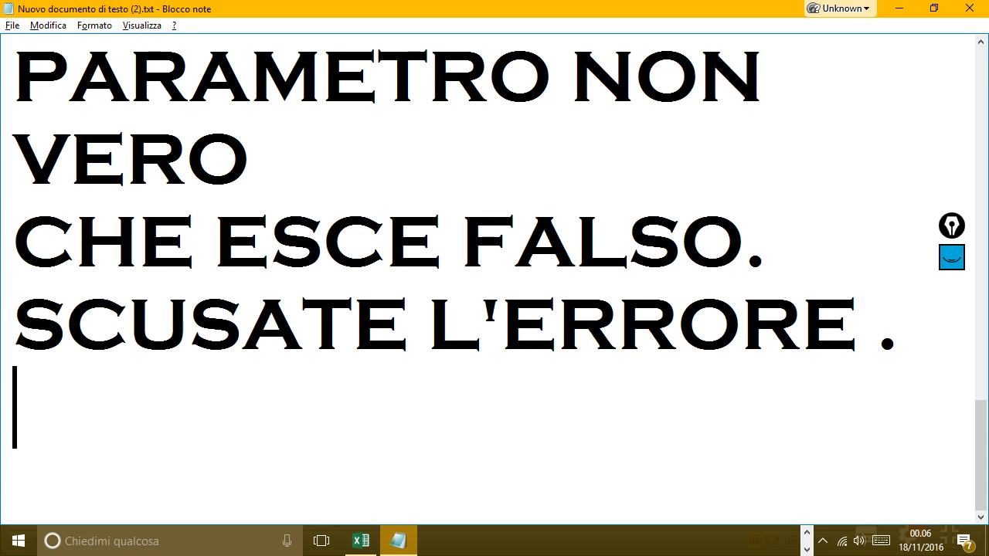
pyautogui.write('BNE')
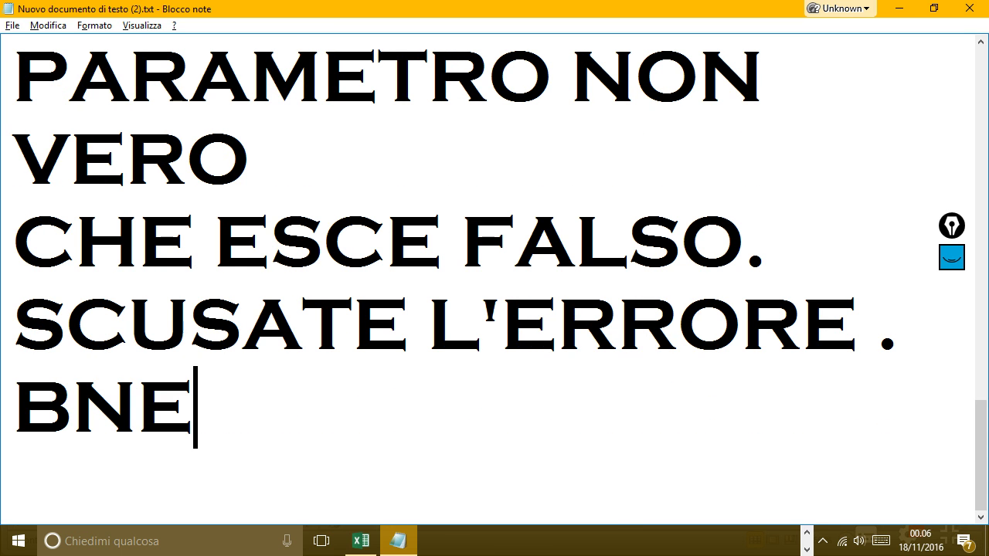
pyautogui.press('BackSpace')
pyautogui.press('BackSpace')
pyautogui.write('ENE, ALL')
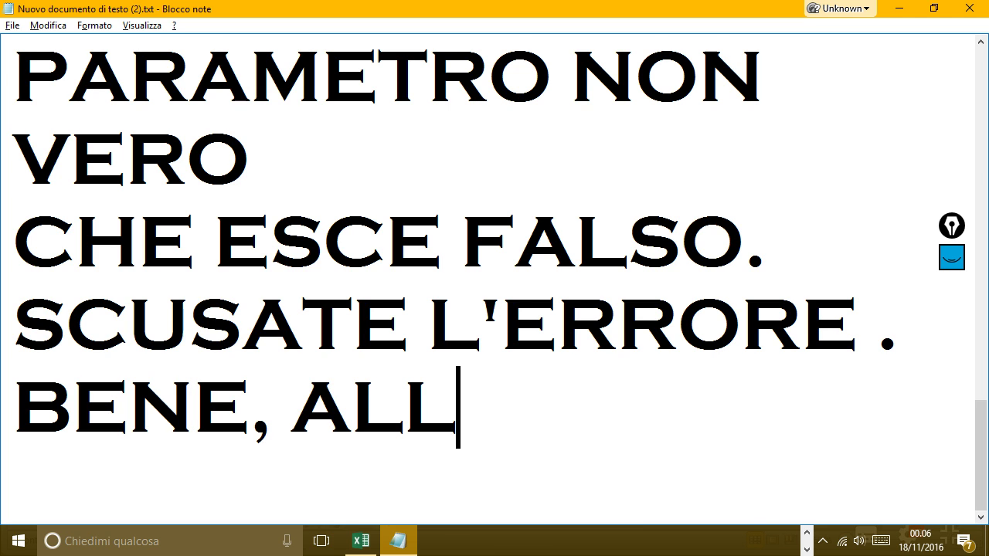
pyautogui.write('A FINE')
pyautogui.press('Return')
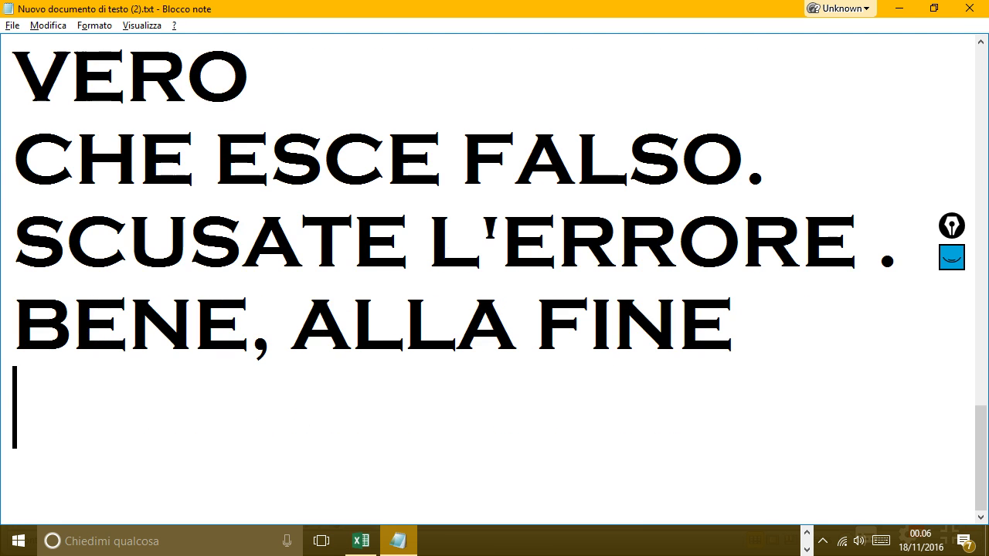
pyautogui.write('LA FOR')
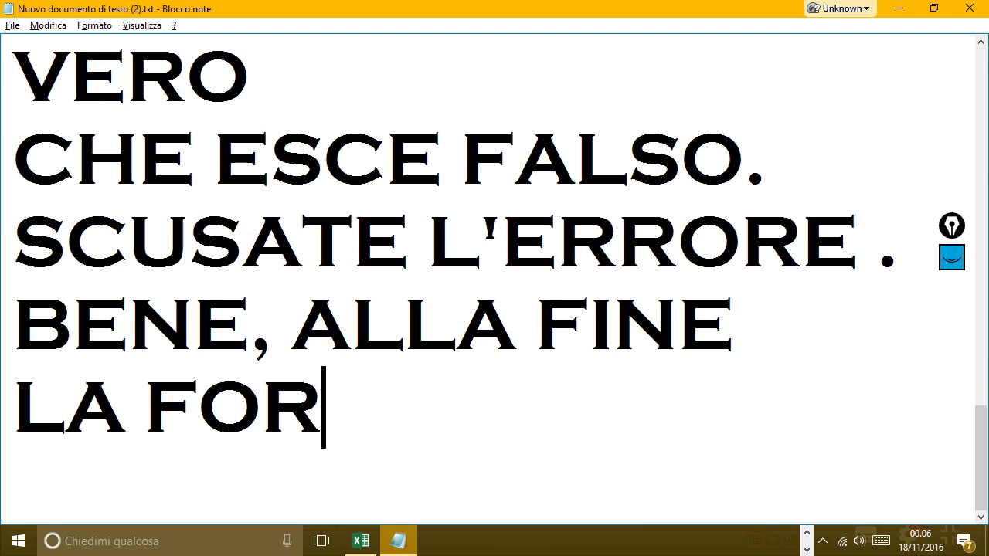
pyautogui.write('MULA FUNZIONA')
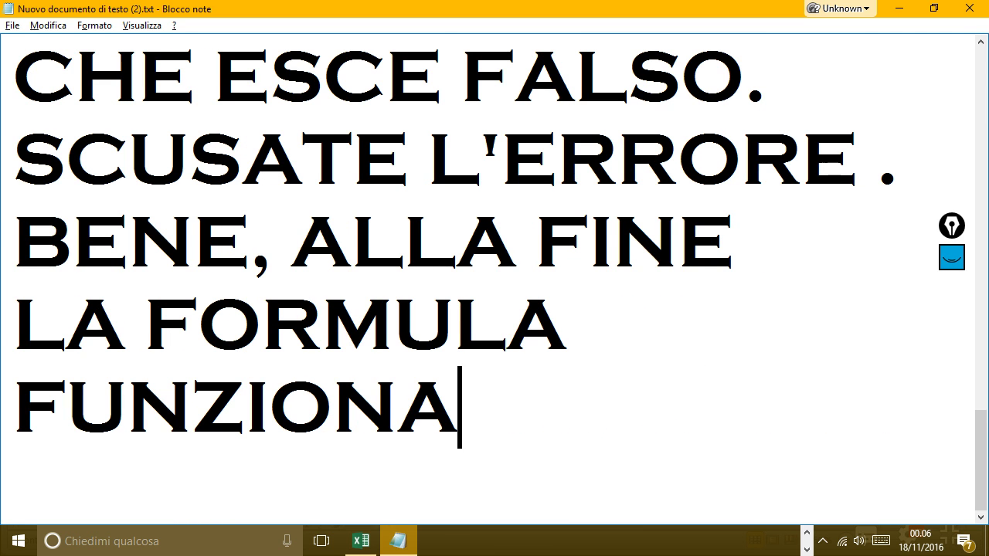
pyautogui.press('Return')
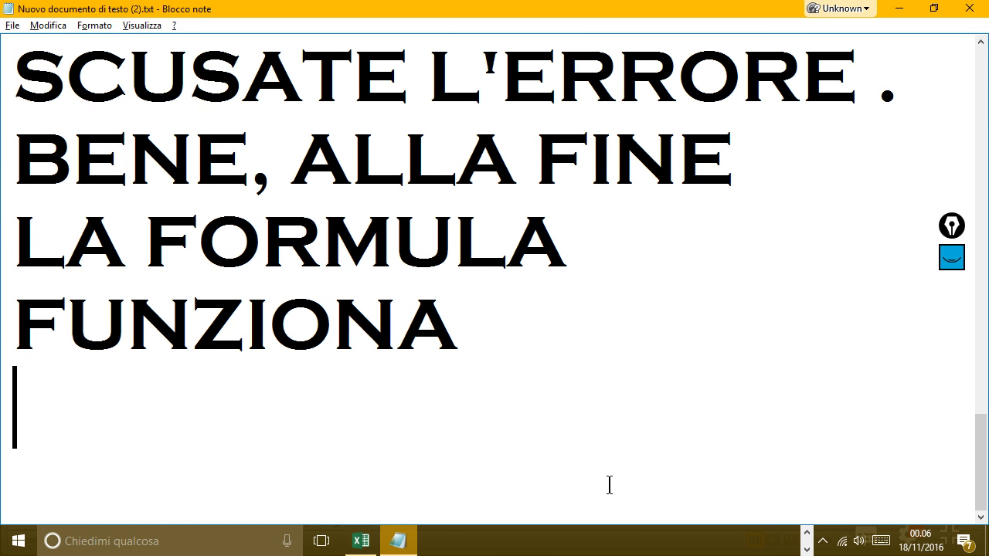
pyautogui.hotkey('alt', 'Tab')
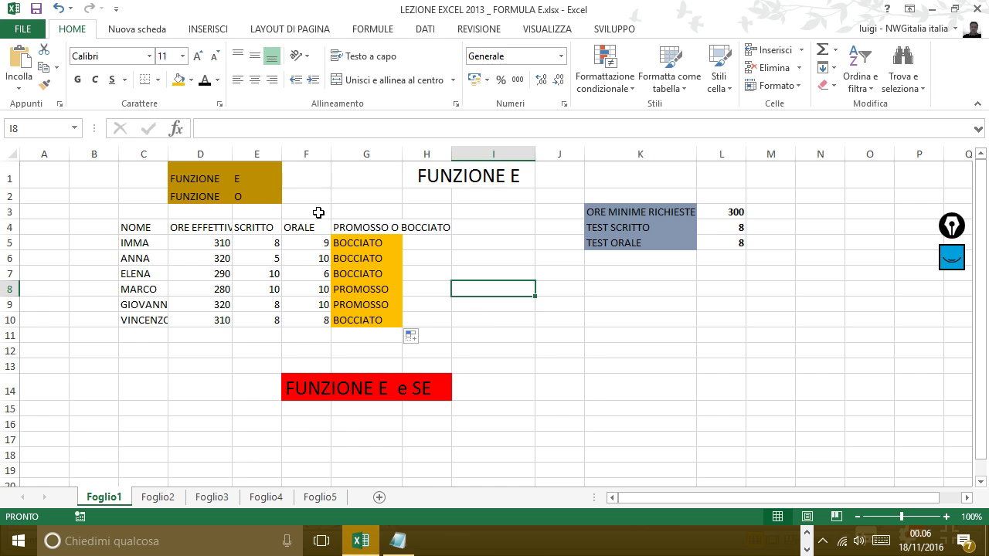
# - Select G5 to review its finished SE(E(...)) formula in the formula bar
pyautogui.click(364, 243)
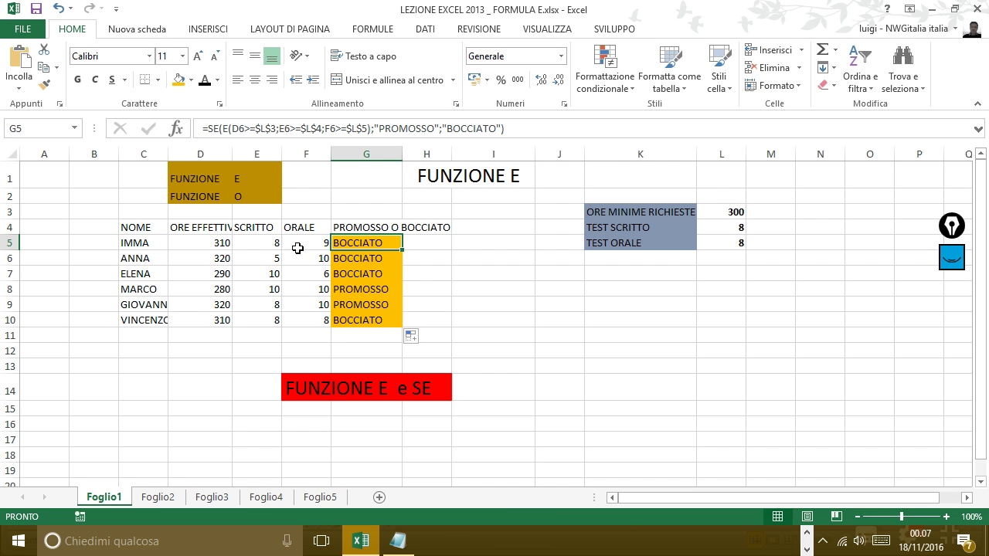
pyautogui.hotkey('alt', 'Tab')
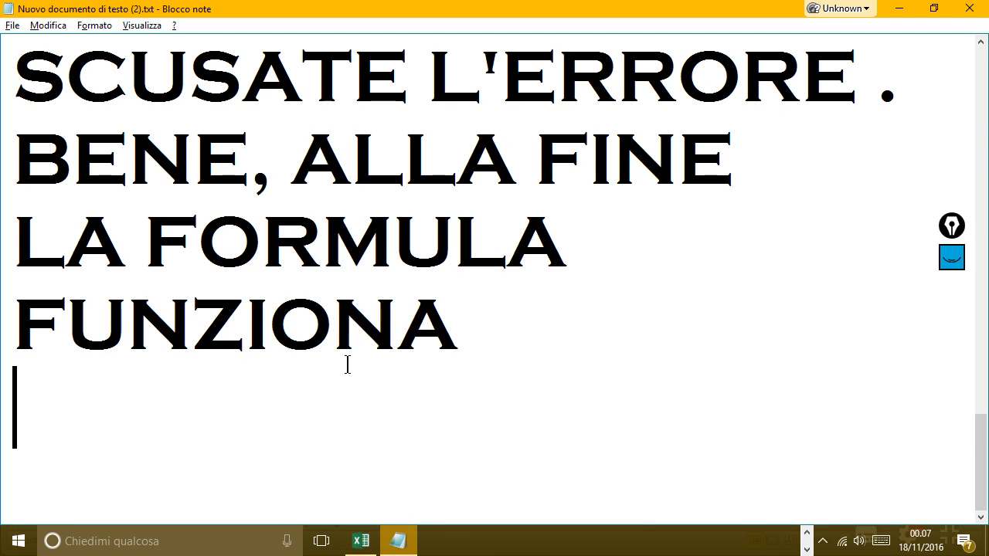
# - Add the note lines LE TRE CONDIZIONI and DEVONO ESSERE below FUNZIONA
pyautogui.press('Return')
pyautogui.write('LE TRE C')
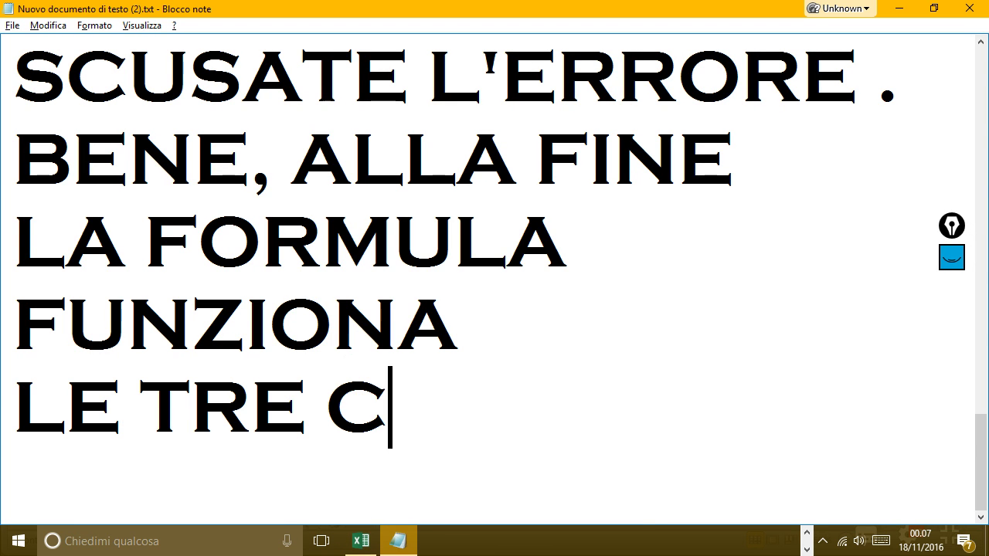
pyautogui.write('ONDIZIONI')
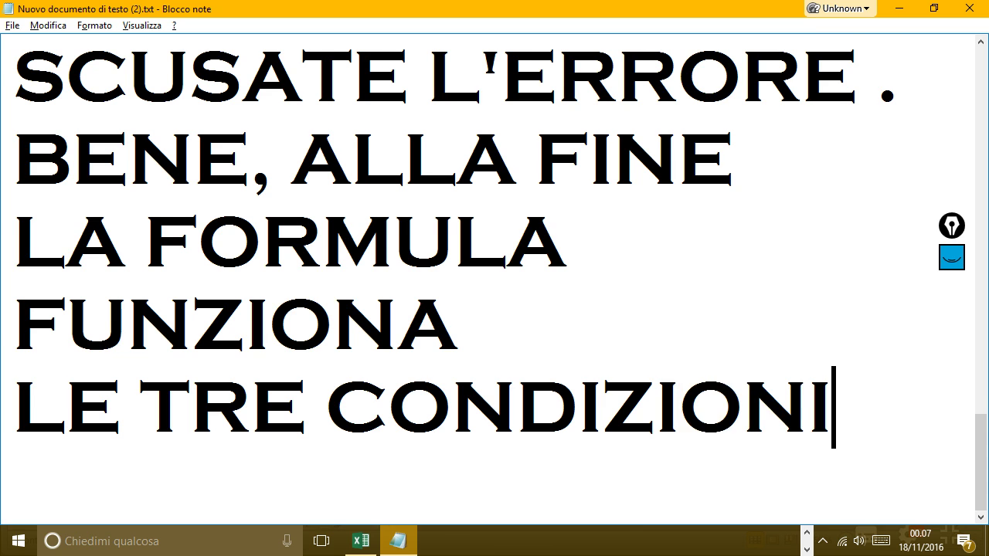
pyautogui.press('Return')
pyautogui.write('DEVONO ES')
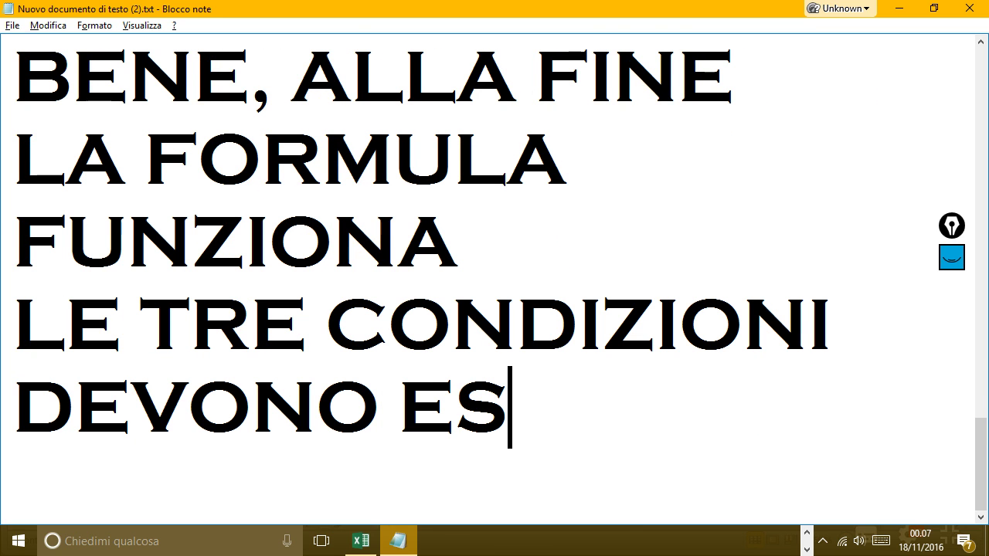
pyautogui.write('E')
pyautogui.press('BackSpace')
pyautogui.write('SER')
pyautogui.press('BackSpace')
pyautogui.write('E')
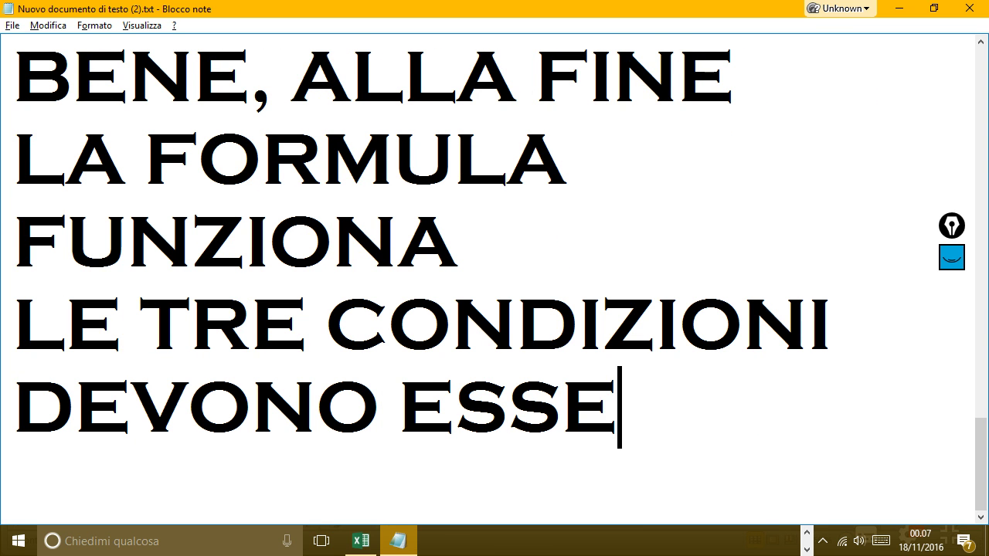
pyautogui.write('RE')
pyautogui.press('Return')
# - Continue the note with TUTTE VERE , ALTRIMENTI and ESCE BOCCIATO
pyautogui.write('TU')
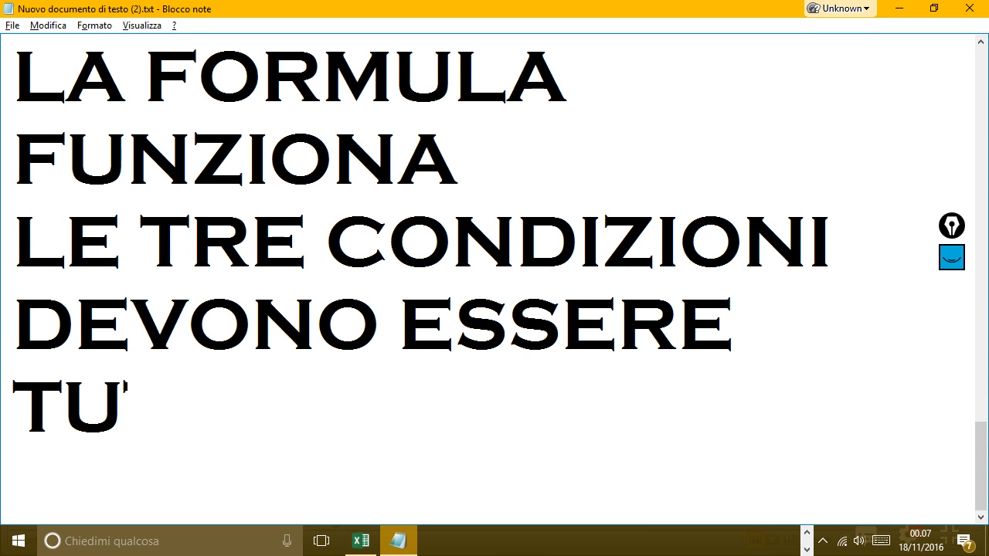
pyautogui.write('TTE VERE')
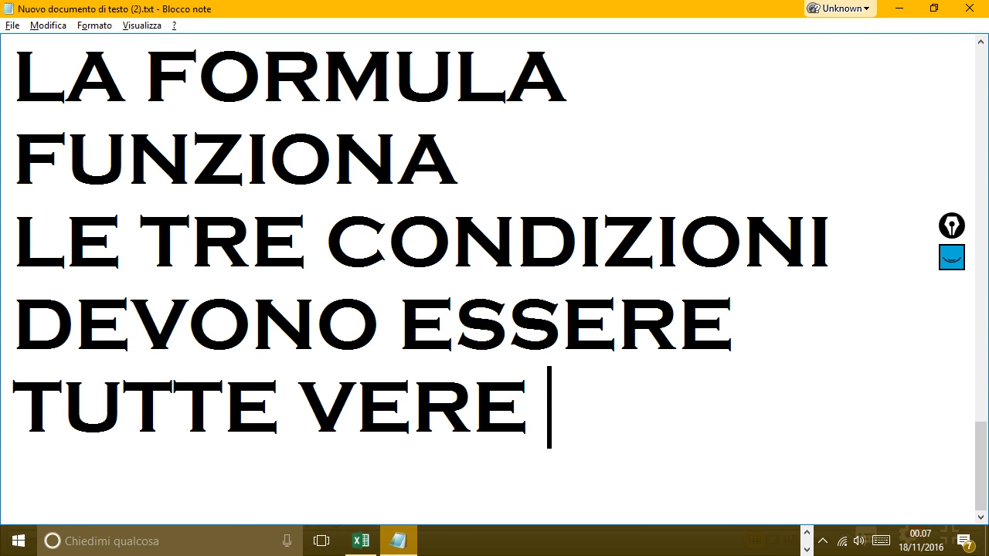
pyautogui.write(' , AT')
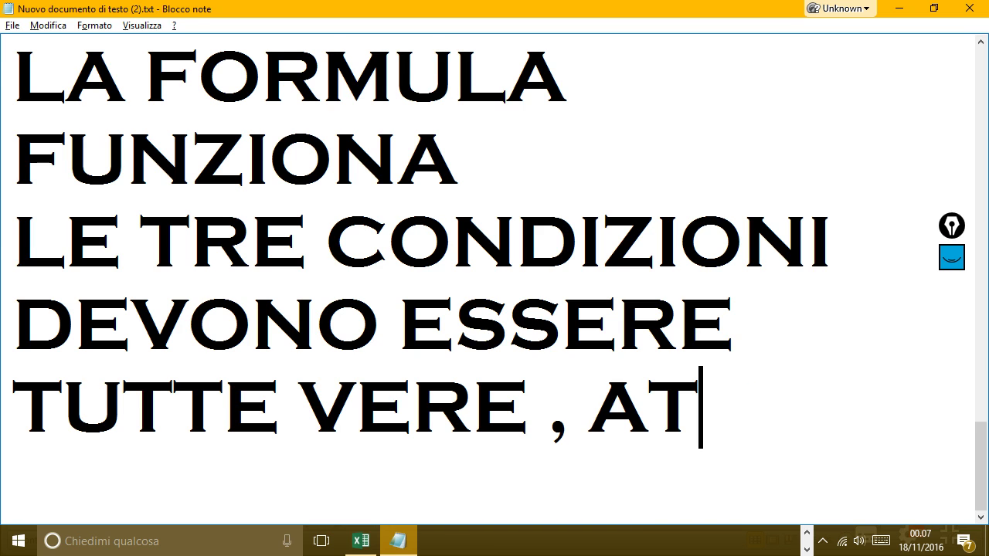
pyautogui.write('R')
pyautogui.press('BackSpace')
pyautogui.press('BackSpace')
pyautogui.write('LTRIME')
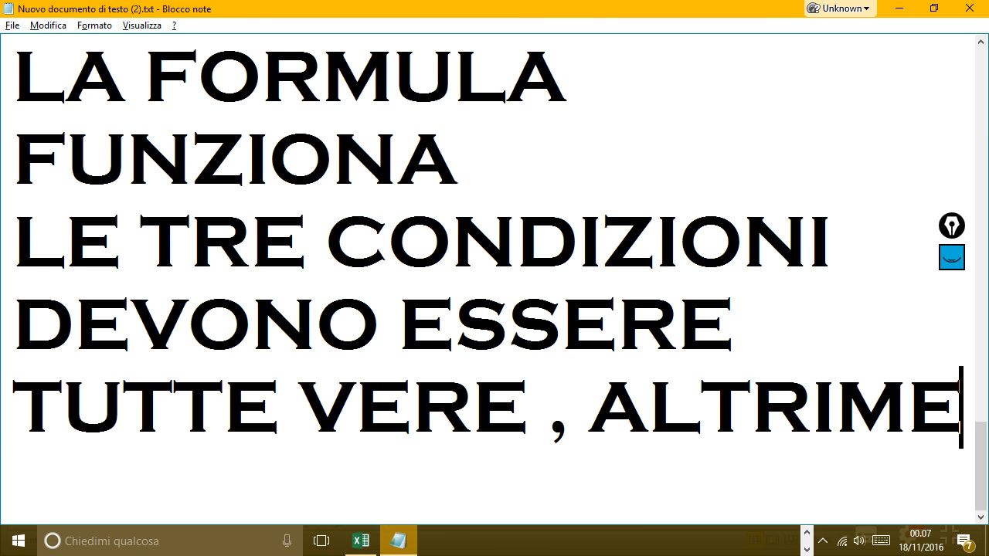
pyautogui.write('NTI')
pyautogui.press('Return')
pyautogui.write('L')
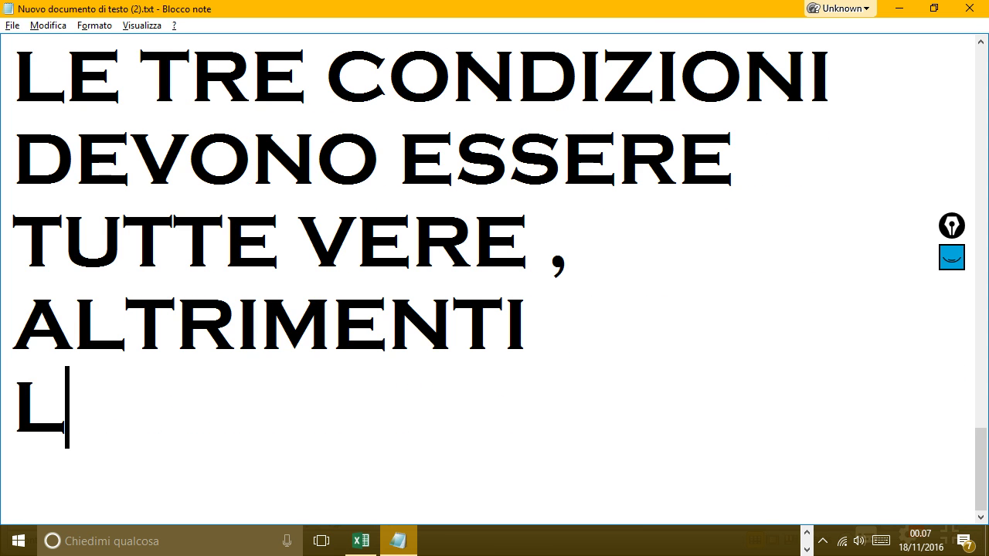
pyautogui.press('BackSpace')
pyautogui.write('ESCE BO')
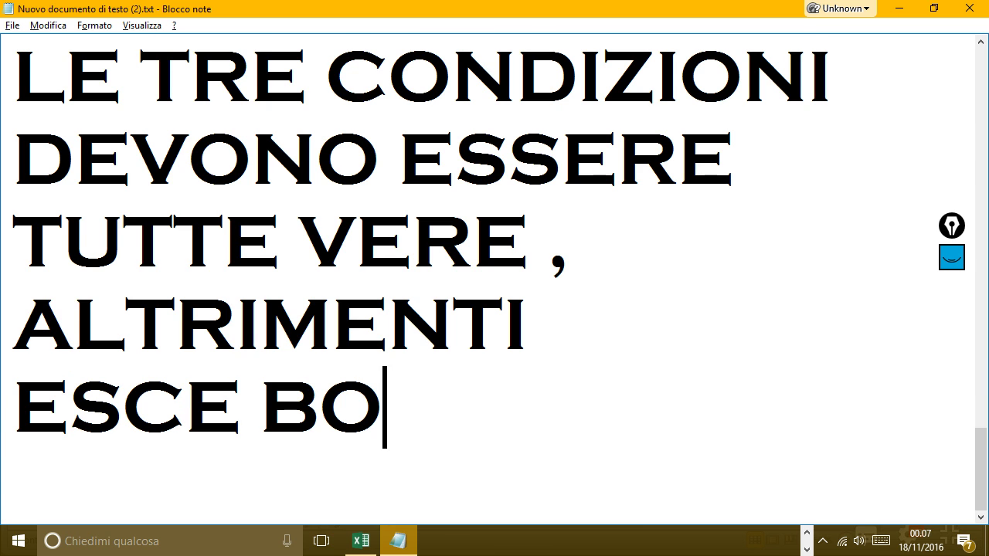
pyautogui.write('CCIATO')
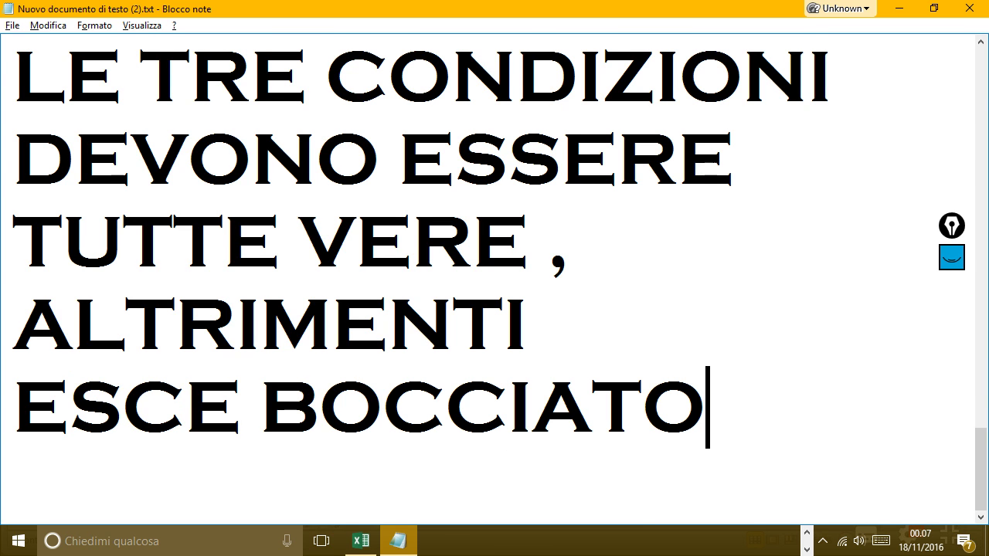
pyautogui.press('Return')
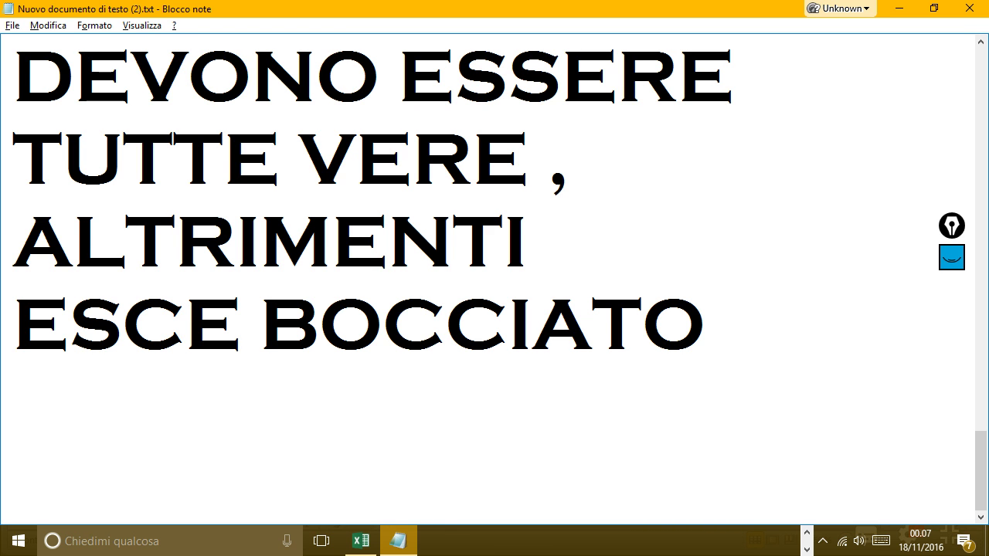
pyautogui.hotkey('alt', 'Tab')
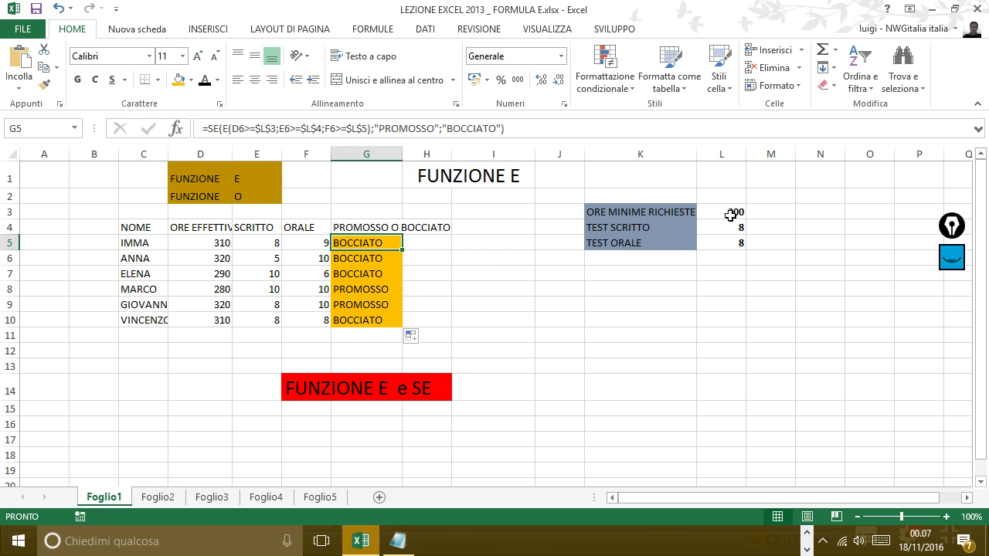
# - Check the hours value in D5 and the minimum required hours in L3
pyautogui.click(222, 245)
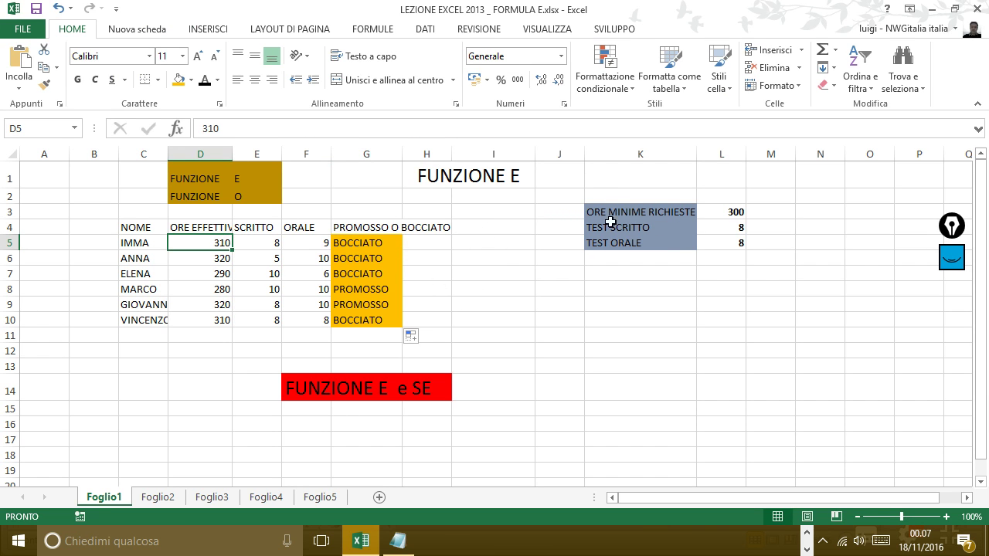
pyautogui.click(727, 212)
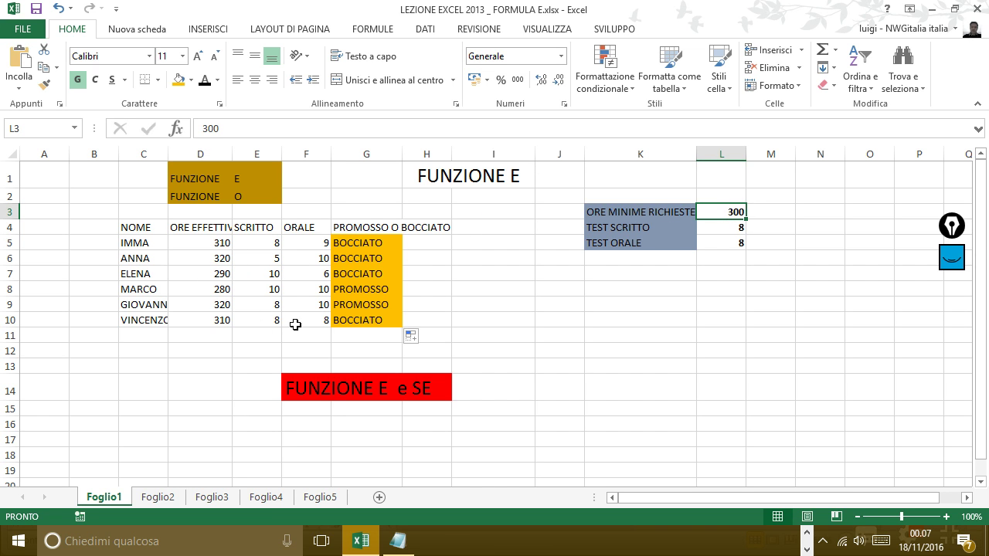
pyautogui.click(306, 437)
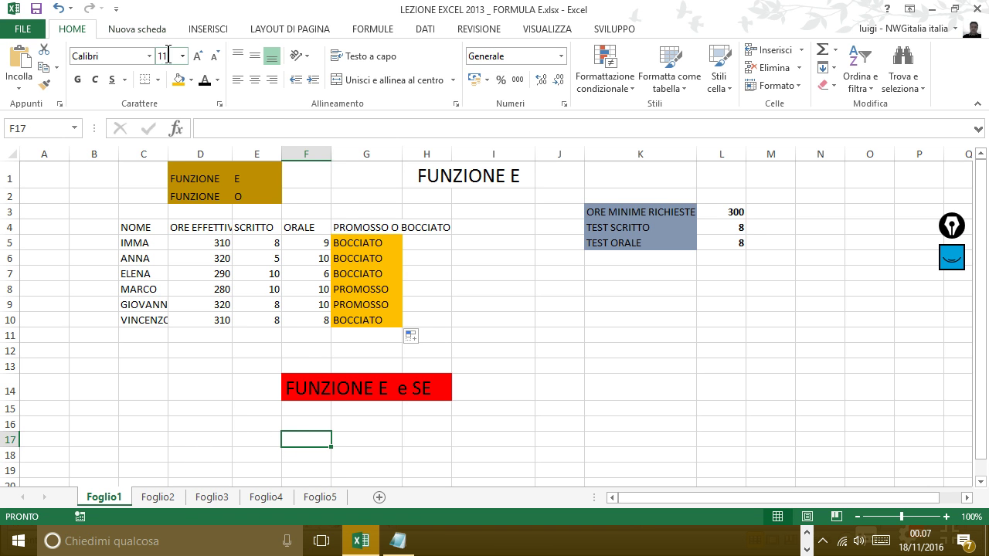
pyautogui.click(396, 541)
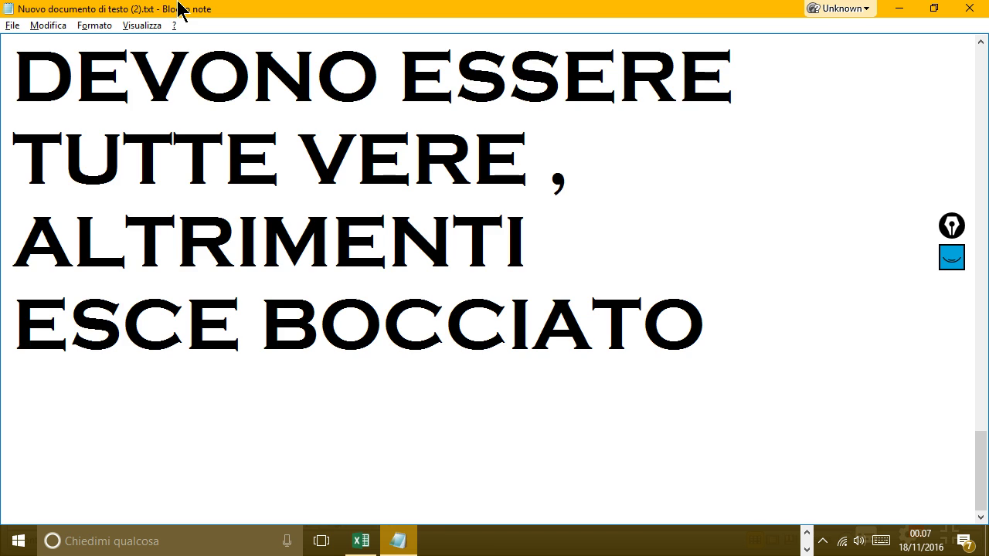
# - Type the sign-off opening SE IL VIDEO TI È PIACIUTO O TI È SERVITO
pyautogui.press('Return')
pyautogui.press('Return')
pyautogui.press('Return')
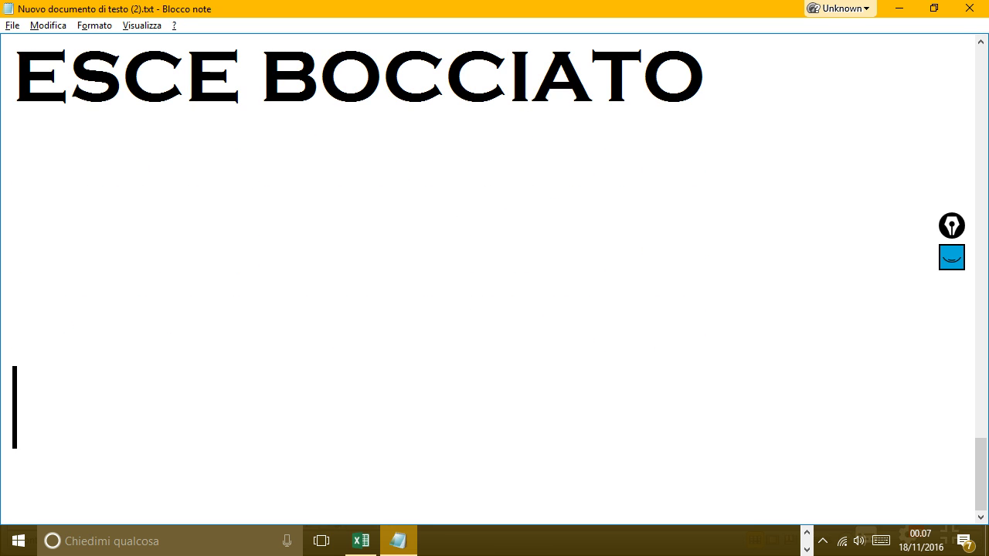
pyautogui.write('SE IL VIDEO ')
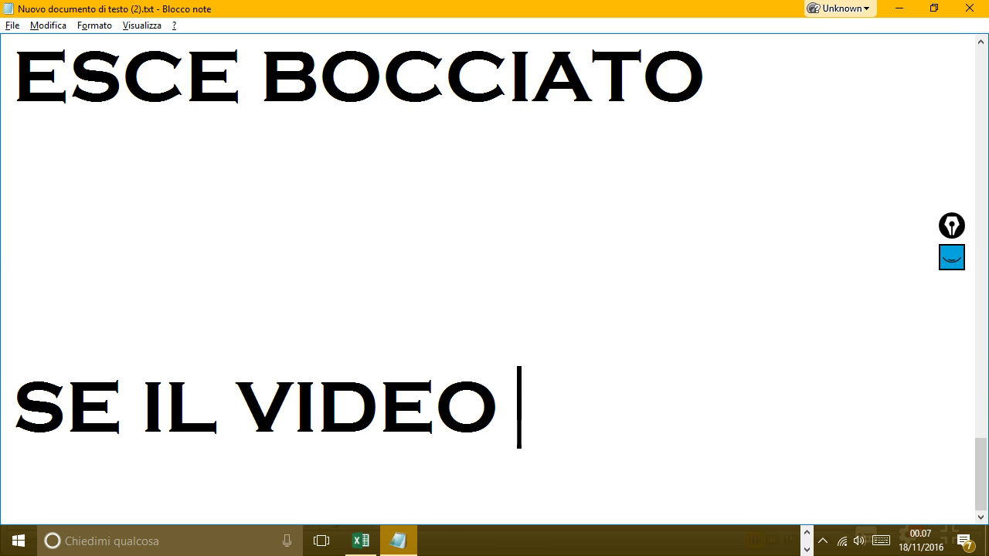
pyautogui.write('TI È')
pyautogui.press('Return')
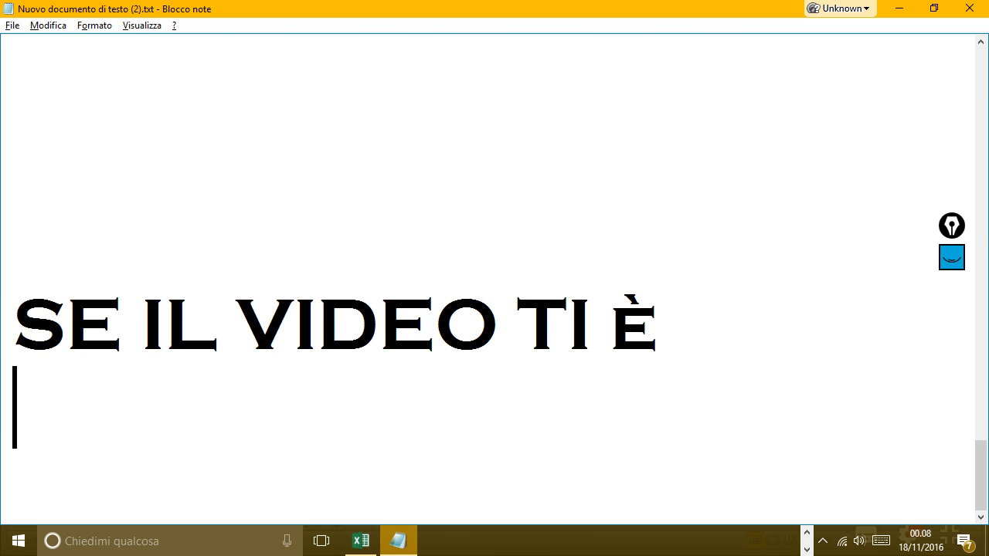
pyautogui.write("PIACIU'")
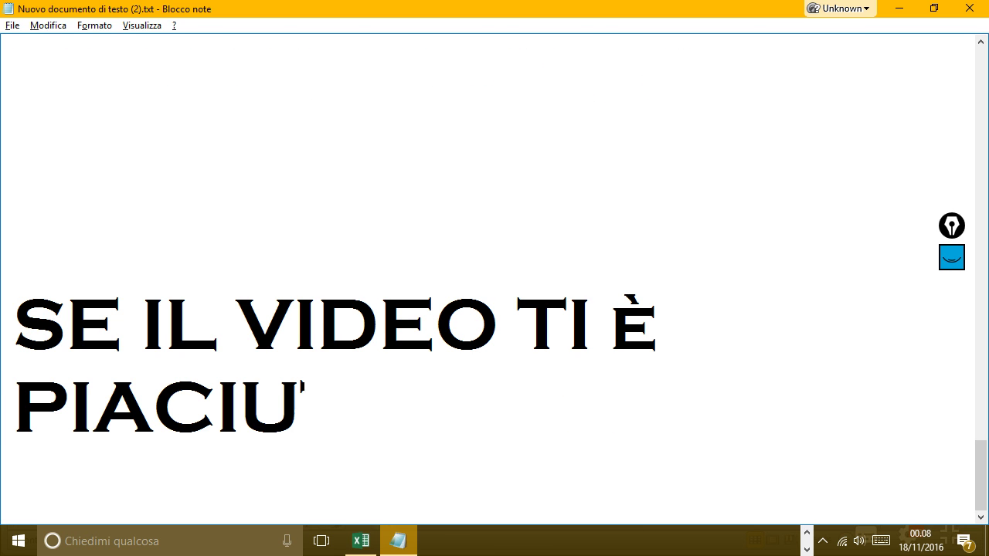
pyautogui.write('O O SEI')
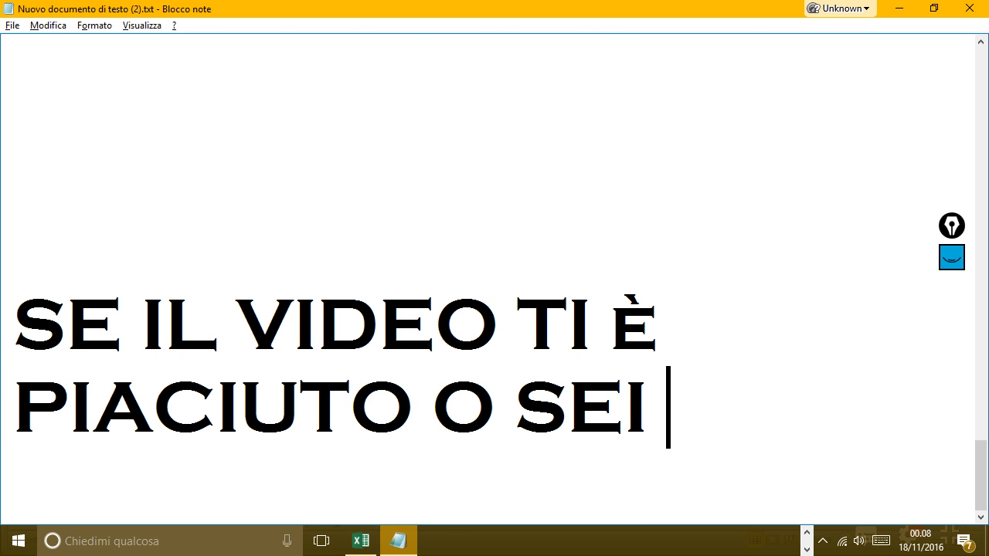
pyautogui.press('BackSpace')
pyautogui.press('BackSpace')
pyautogui.write('TI è ')
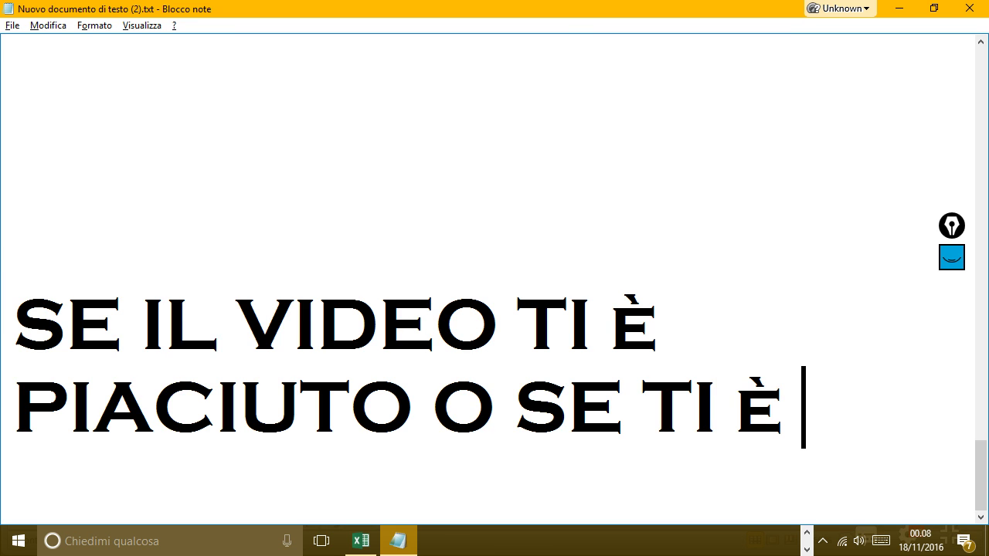
pyautogui.write('SERVITO')
pyautogui.press('Return')
# - Add the lines METTI MI PIACE E CONDIVIDI, ISCRIVITI AL CANALE, PER ALTRI VIDEO
pyautogui.write('M')
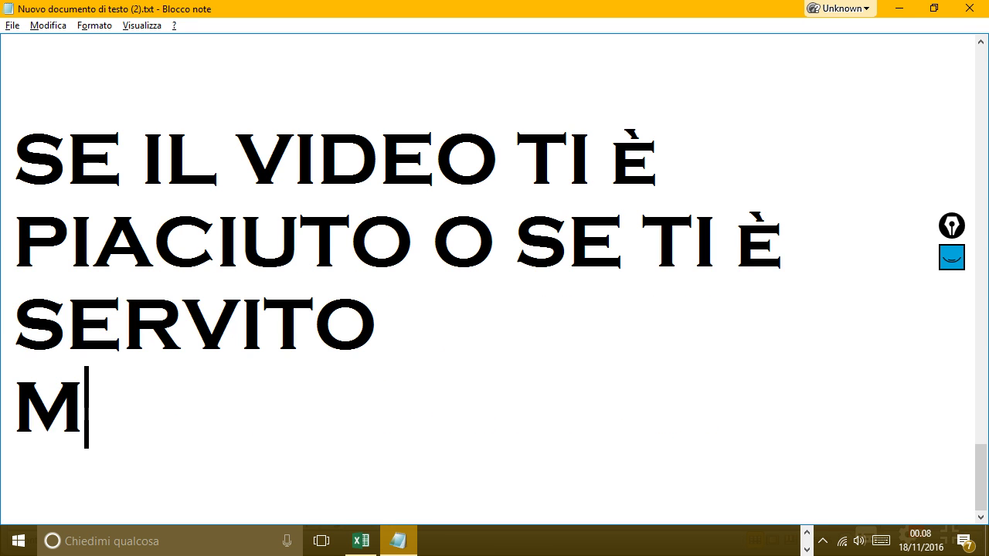
pyautogui.write('ETTI M')
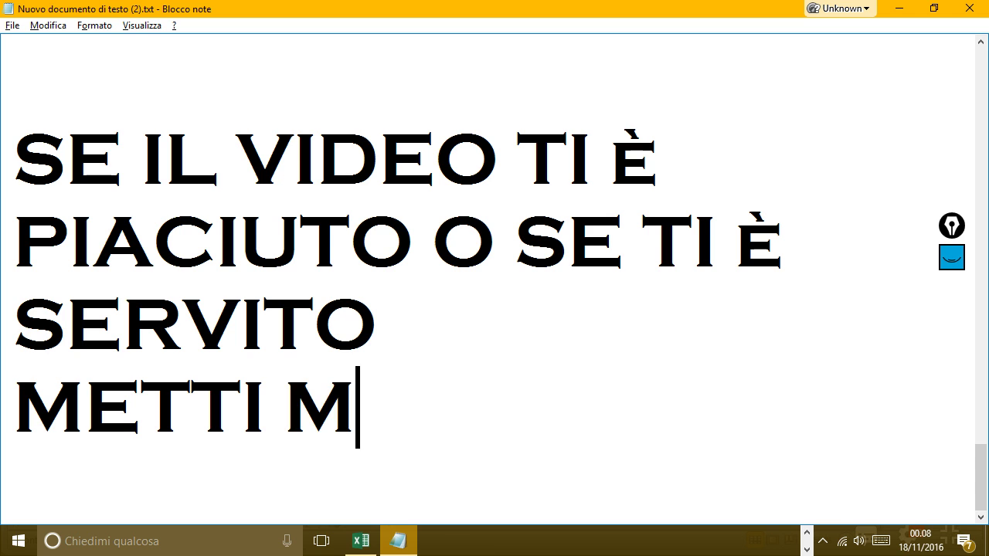
pyautogui.write('IPI')
pyautogui.press('BackSpace')
pyautogui.press('BackSpace')
pyautogui.write('PI')
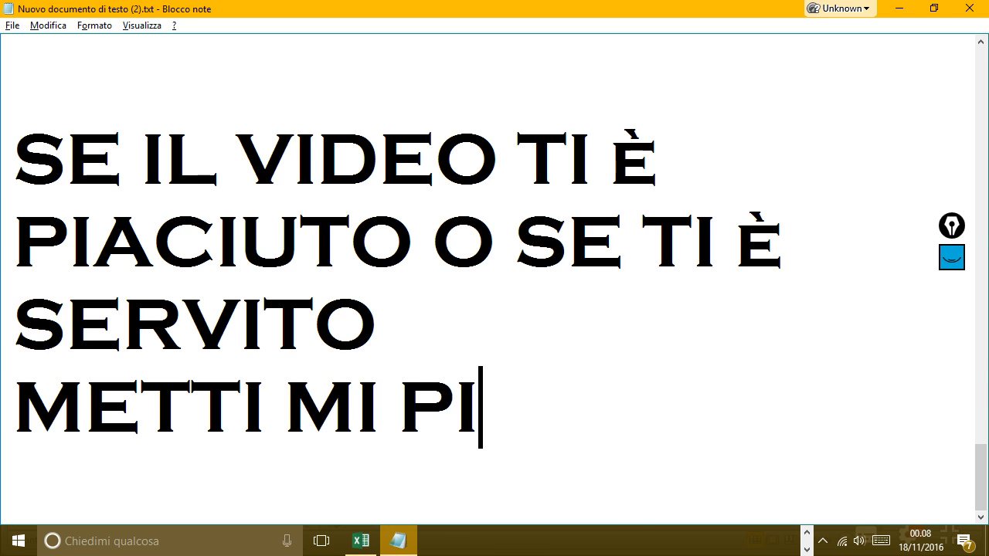
pyautogui.write('ACE E CONDIVI')
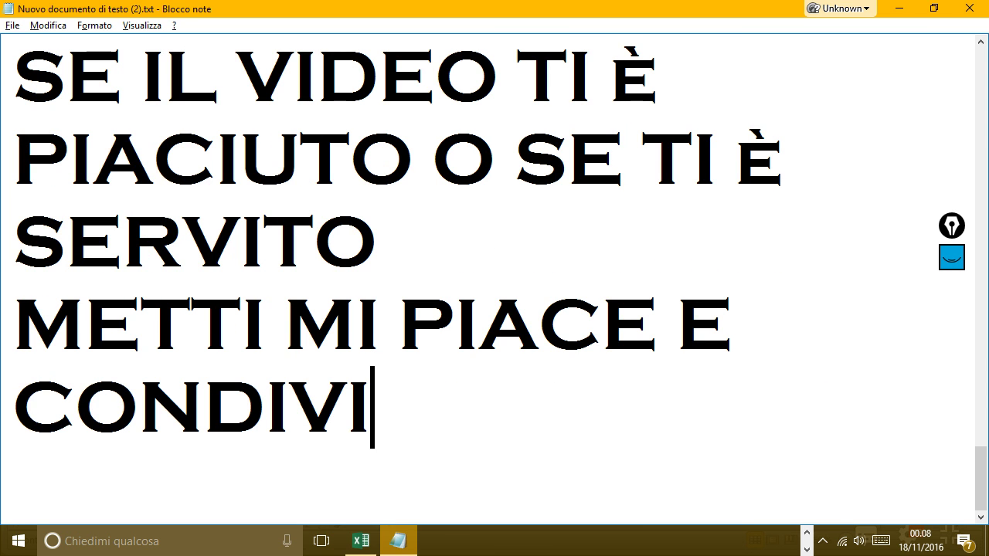
pyautogui.write('DI')
pyautogui.press('Return')
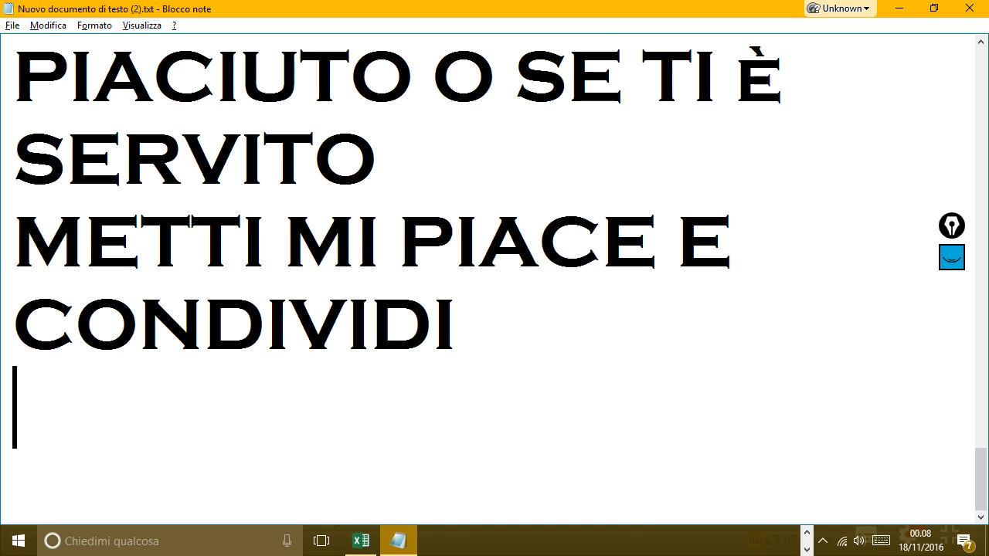
pyautogui.write('ISCRIVI')
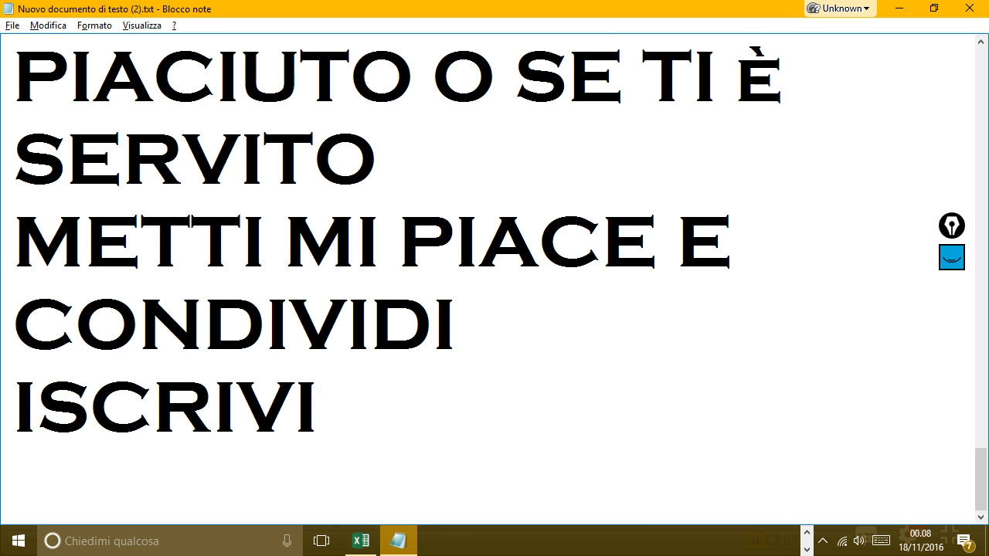
pyautogui.write('TI AL CAN')
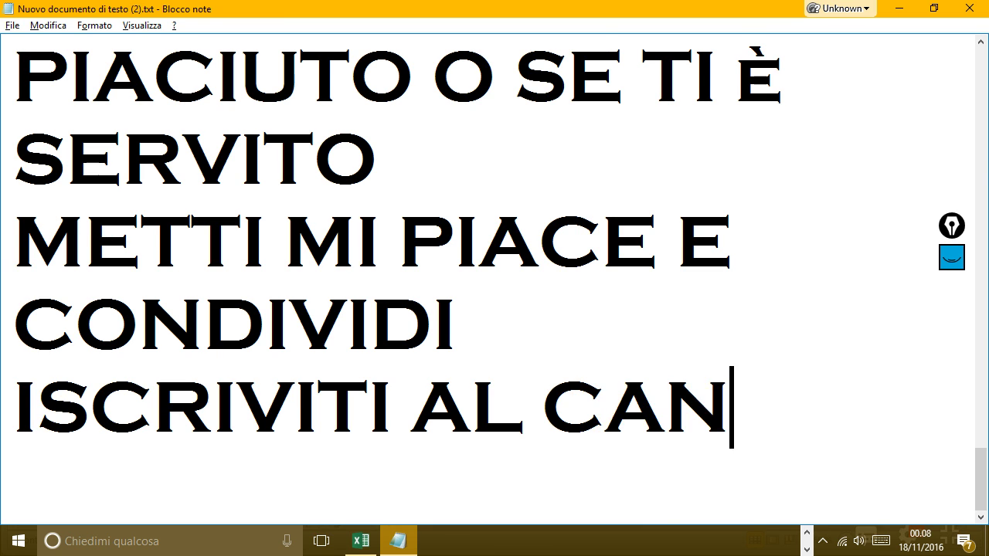
pyautogui.write('ALE')
pyautogui.press('Return')
pyautogui.write('P')
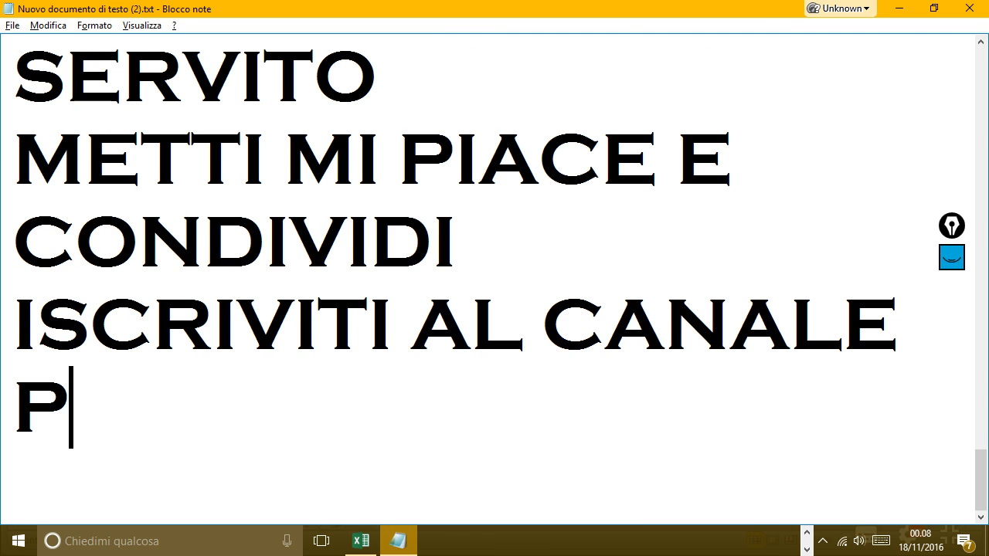
pyautogui.write('ER ALTRI VID')
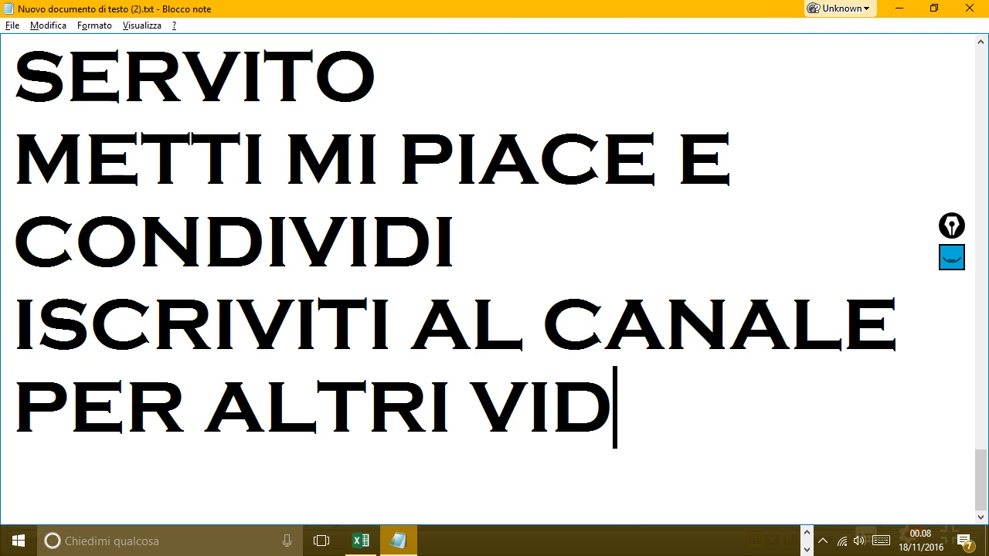
pyautogui.write('EO.')
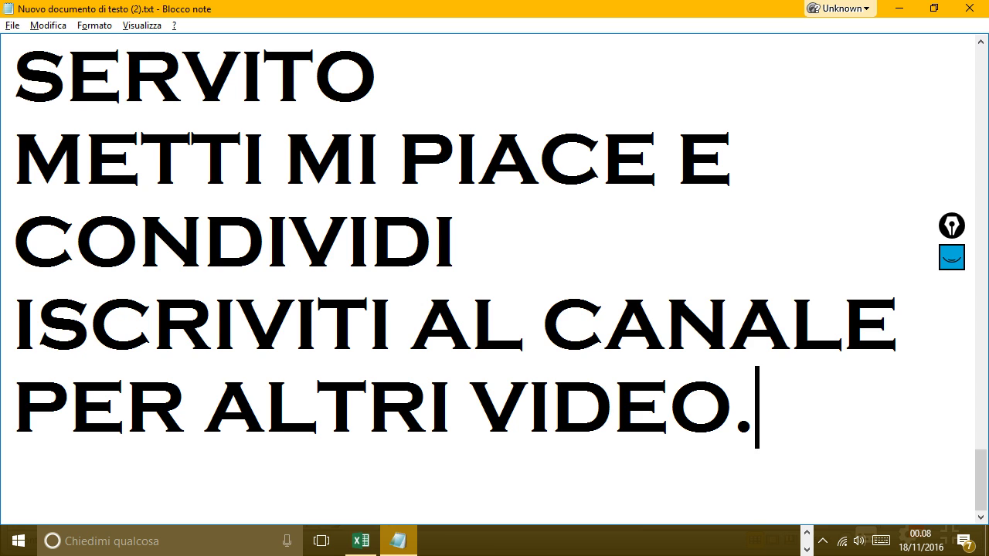
# - End the message with a final line GRAZIEEEEEE
pyautogui.press('Return')
pyautogui.write('GR')
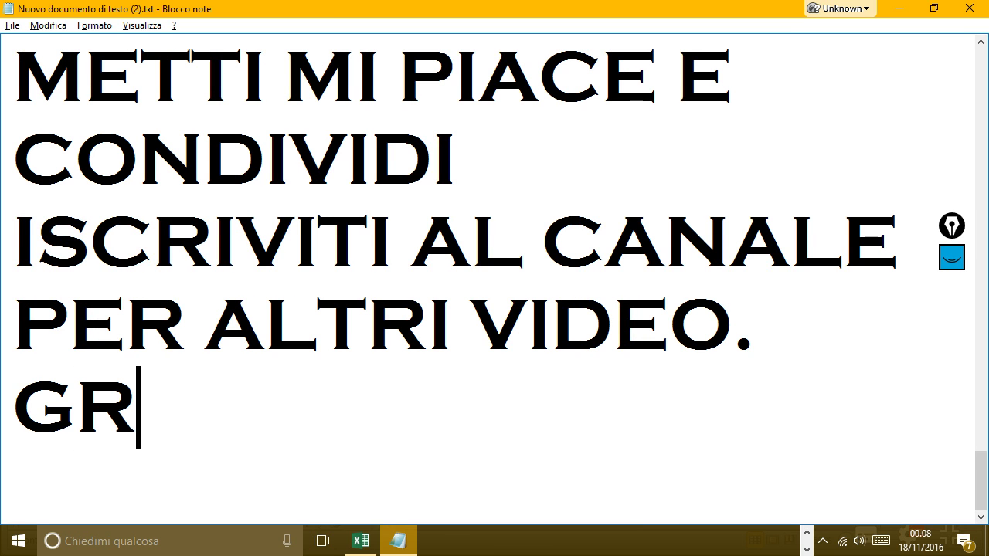
pyautogui.write('AZO')
pyautogui.press('BackSpace')
pyautogui.write('O')
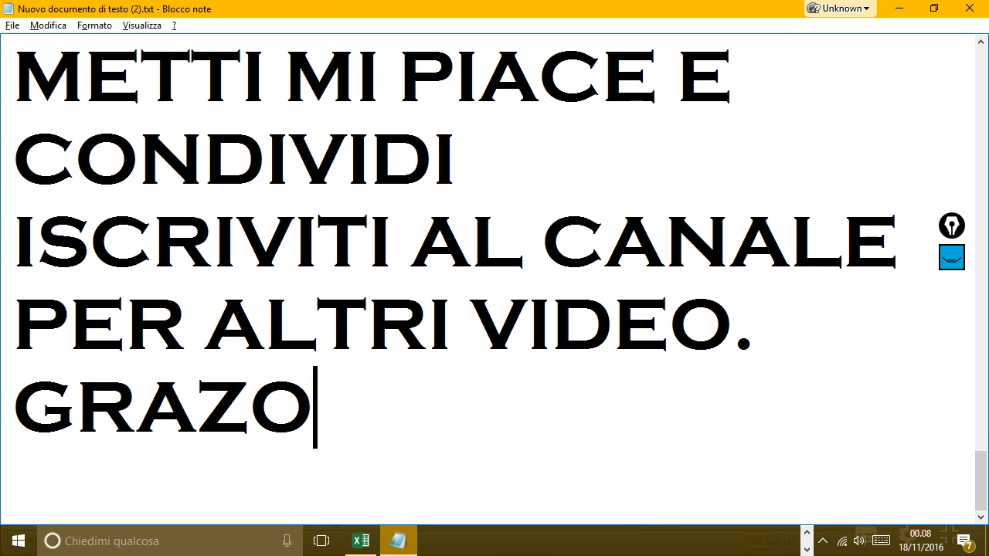
pyautogui.write('E')
pyautogui.press('BackSpace')
pyautogui.press('BackSpace')
pyautogui.write('I')
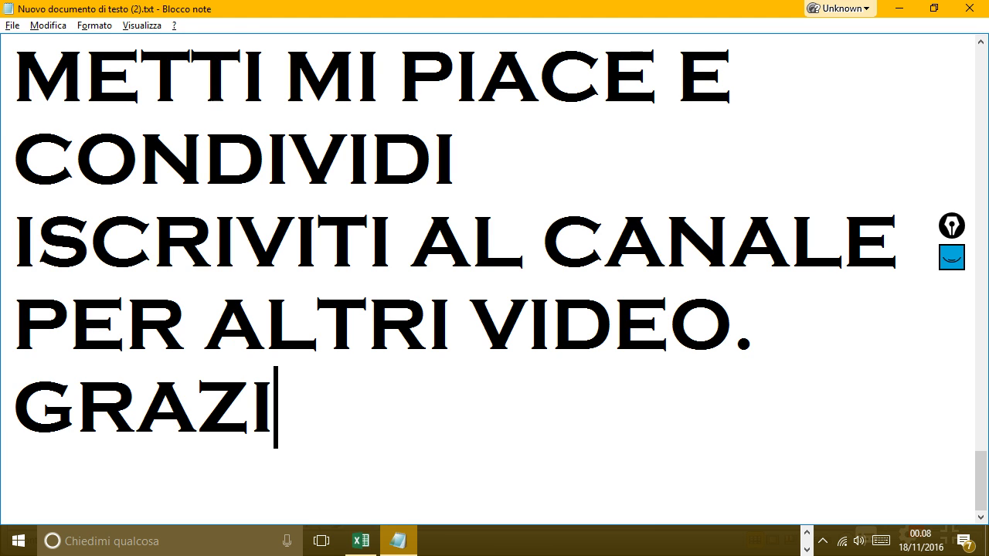
pyautogui.write('EEEEEE')
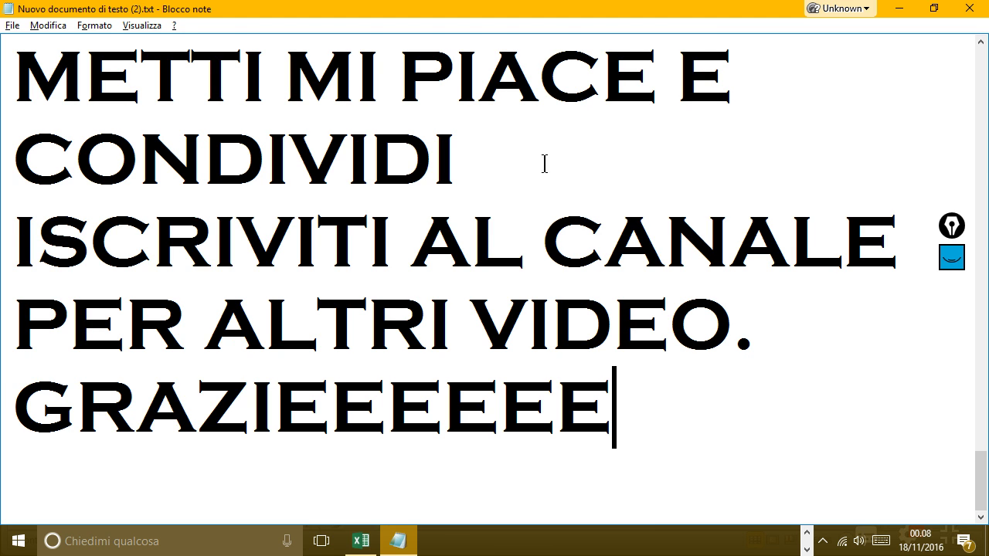
# - Reveal the hidden tray icons and open the OBS recorder's menu to stop recording
pyautogui.click(806, 549)
pyautogui.click(805, 550)
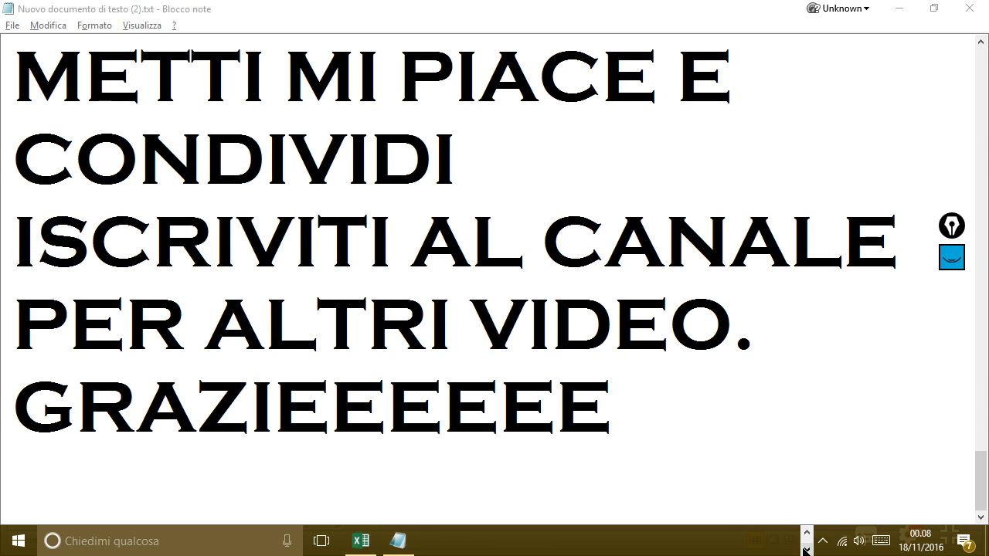
pyautogui.click(808, 549)
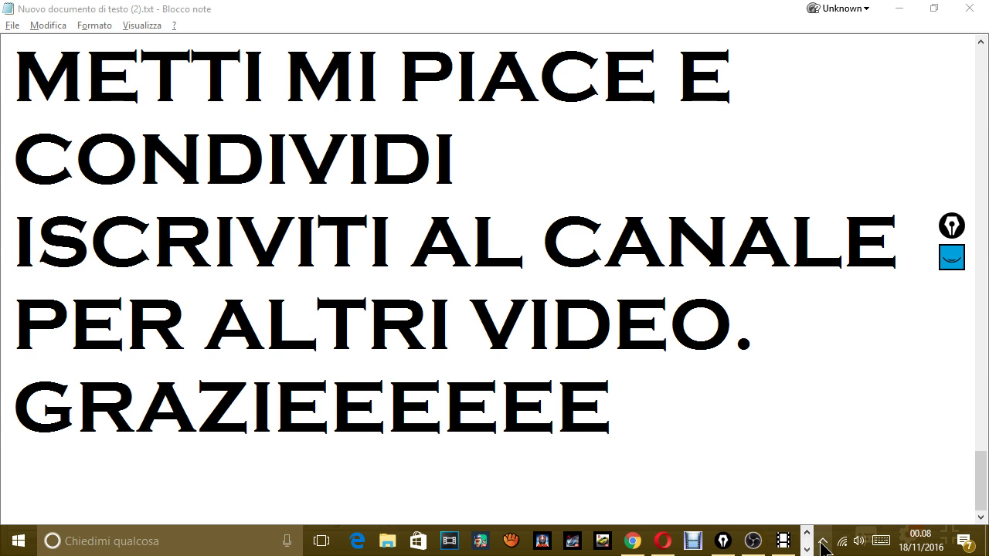
pyautogui.click(823, 545)
pyautogui.rightClick(808, 480)
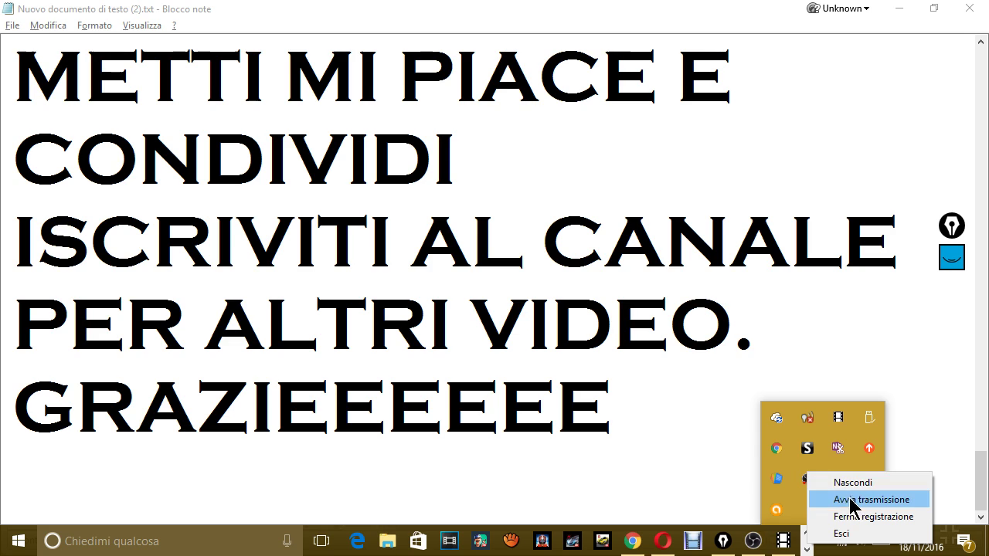